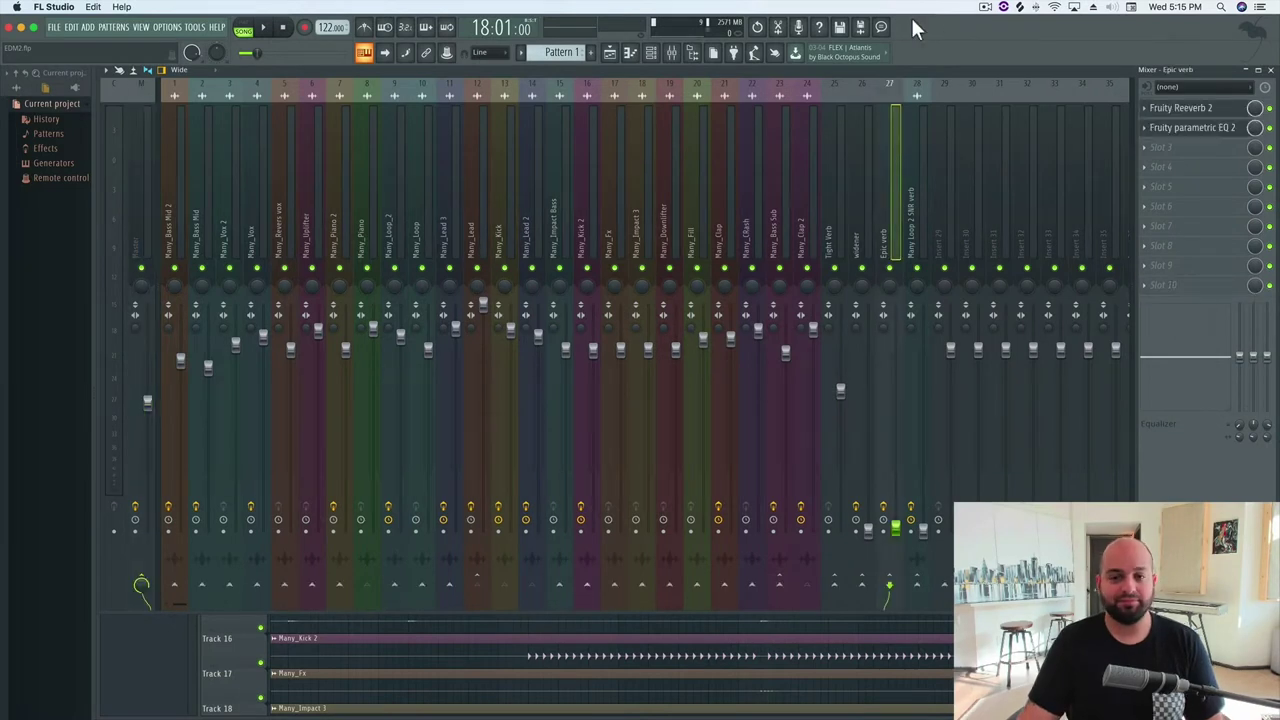
# Play the song, pull the Tight Verb fader down, check the Many_Fill and Epic verb inserts, then stop
pyautogui.press('space')
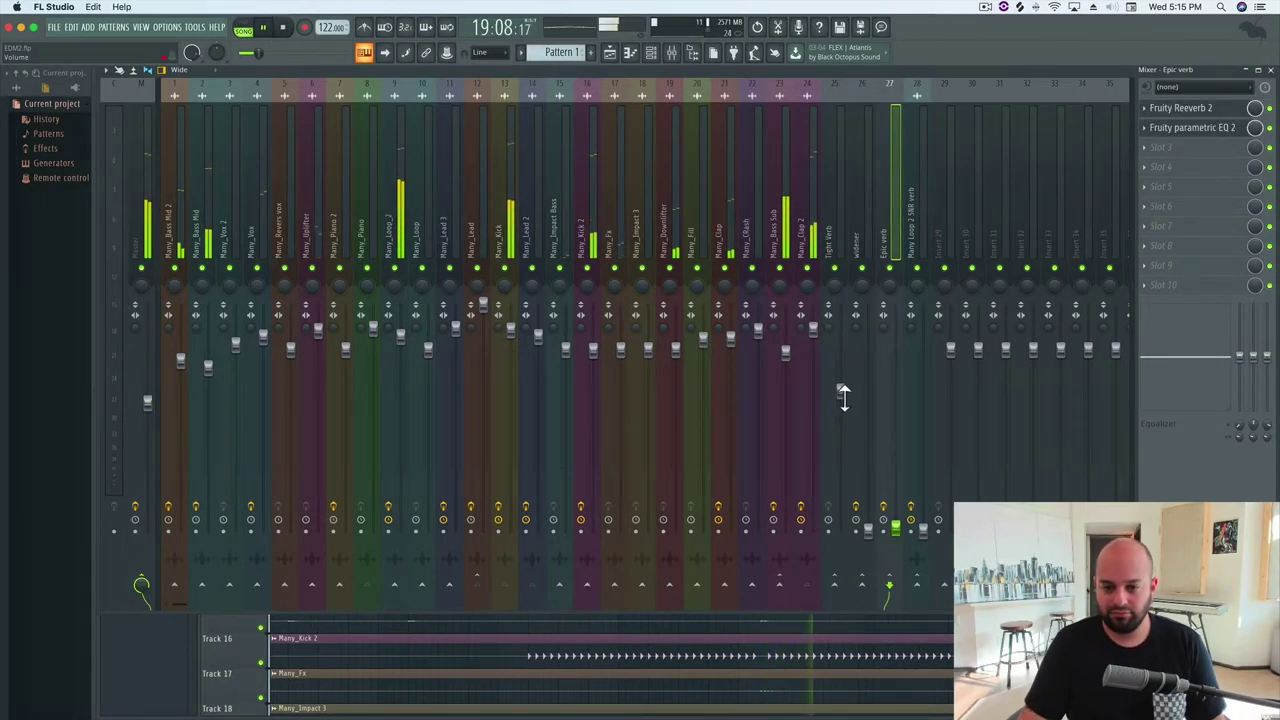
pyautogui.moveTo(843, 398); pyautogui.dragTo(843, 480)
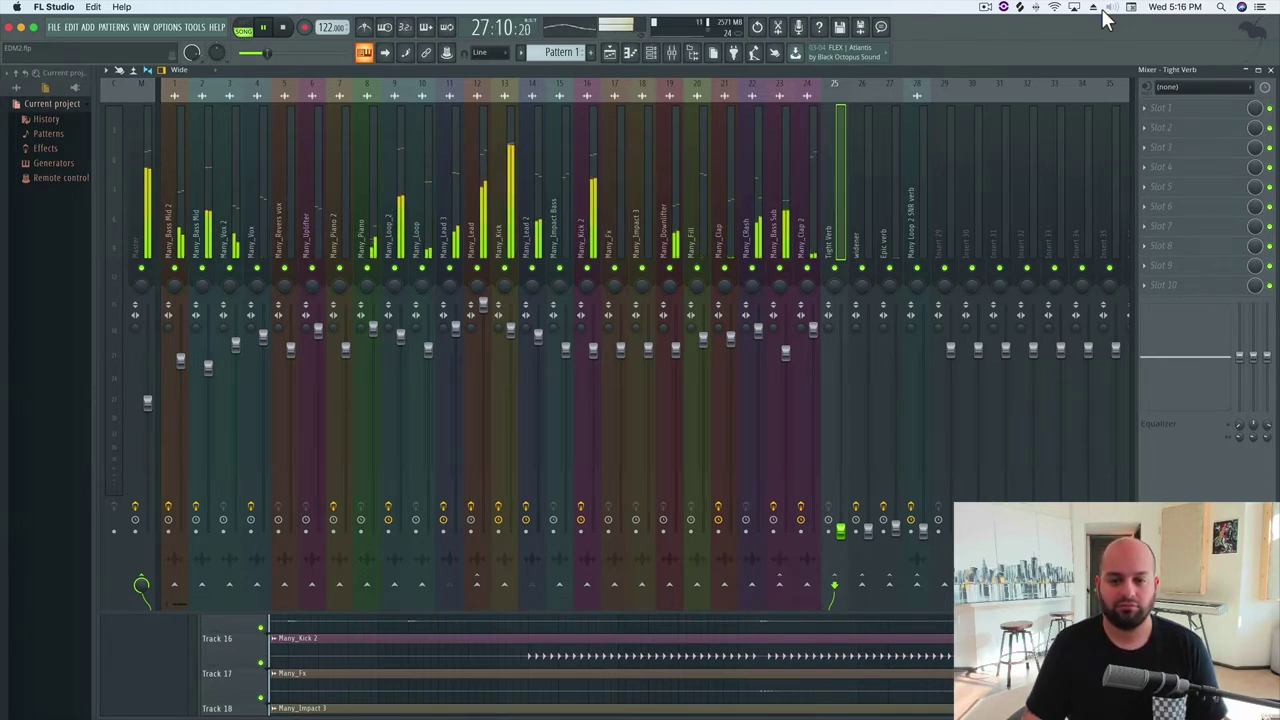
pyautogui.click(703, 340)
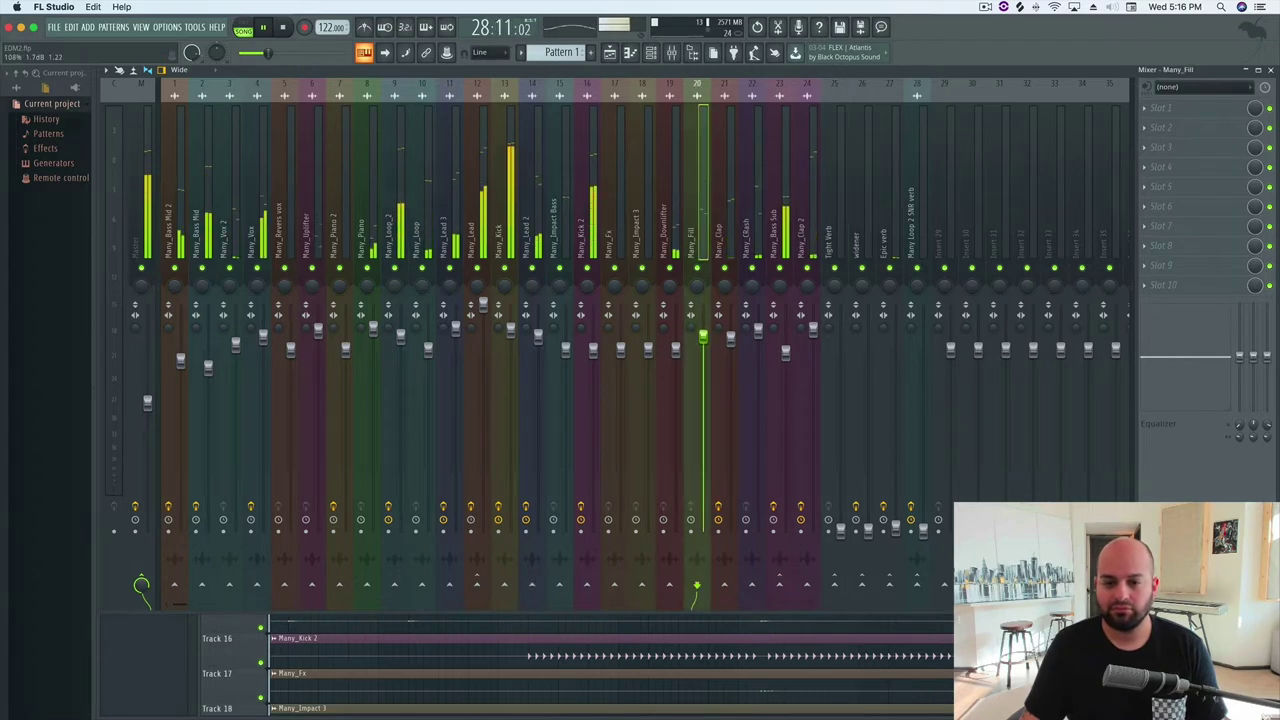
pyautogui.click(893, 532)
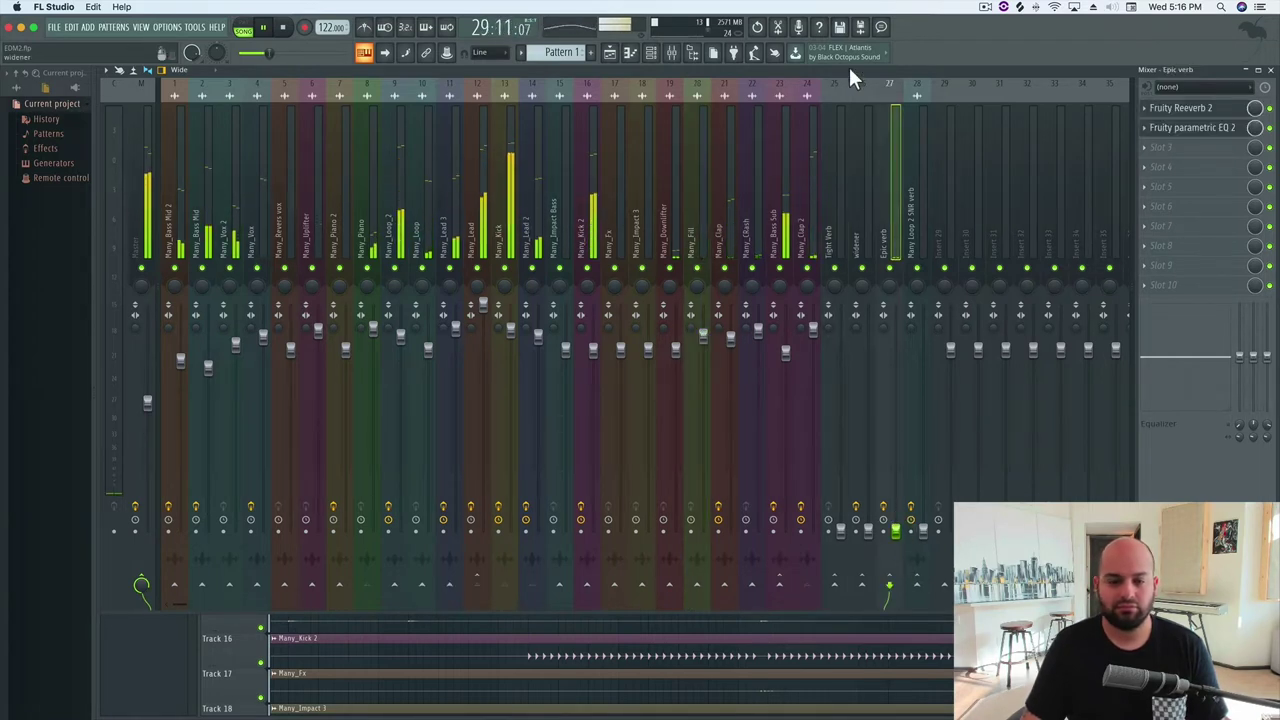
pyautogui.press('space')
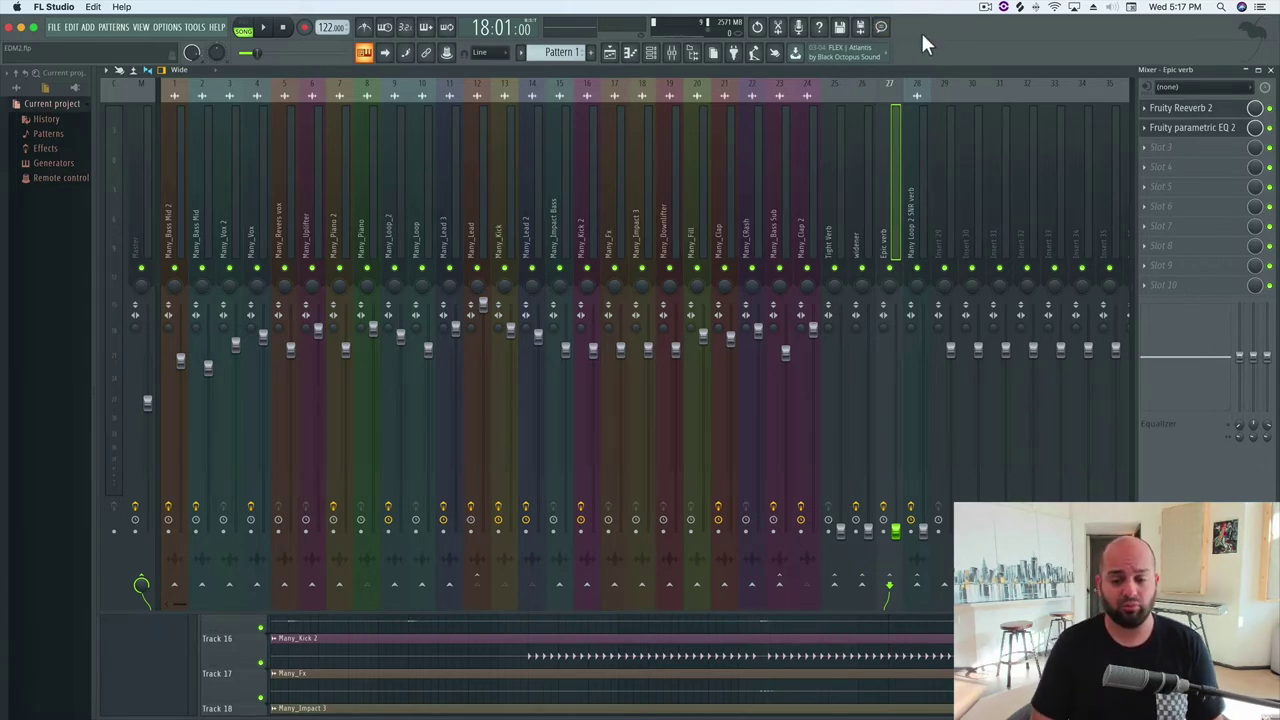
pyautogui.press('space')
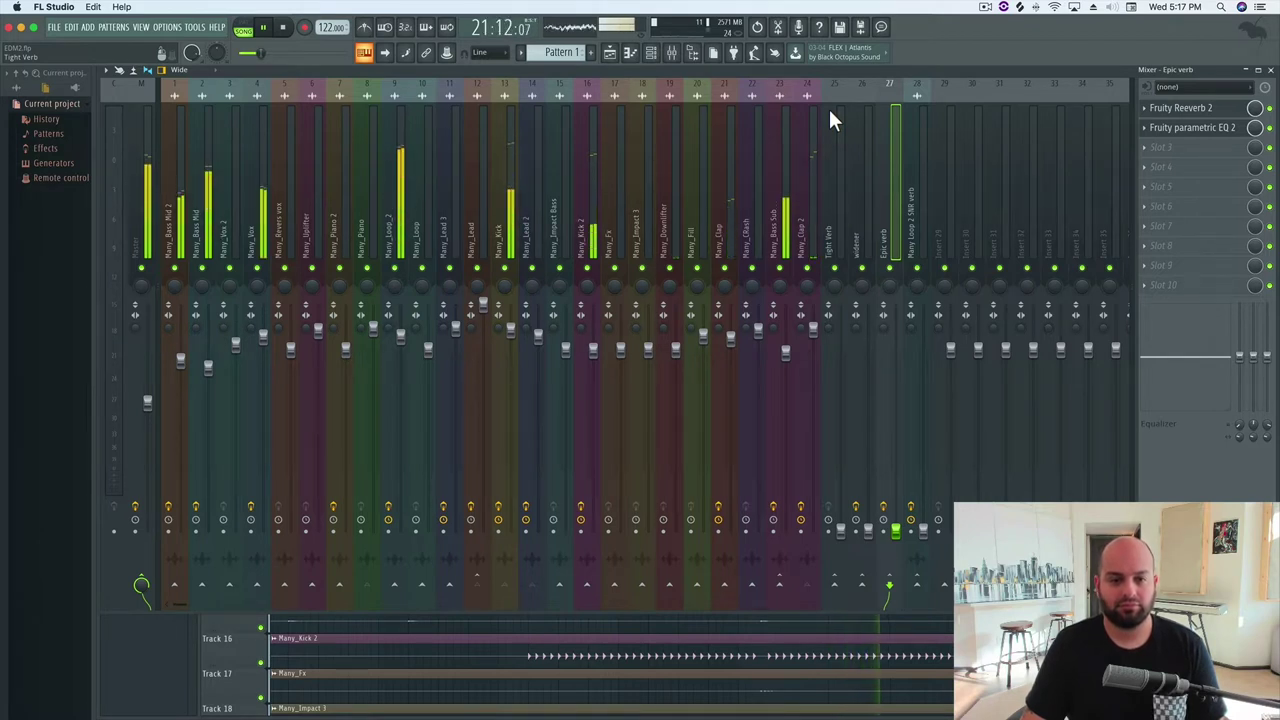
pyautogui.press('space')
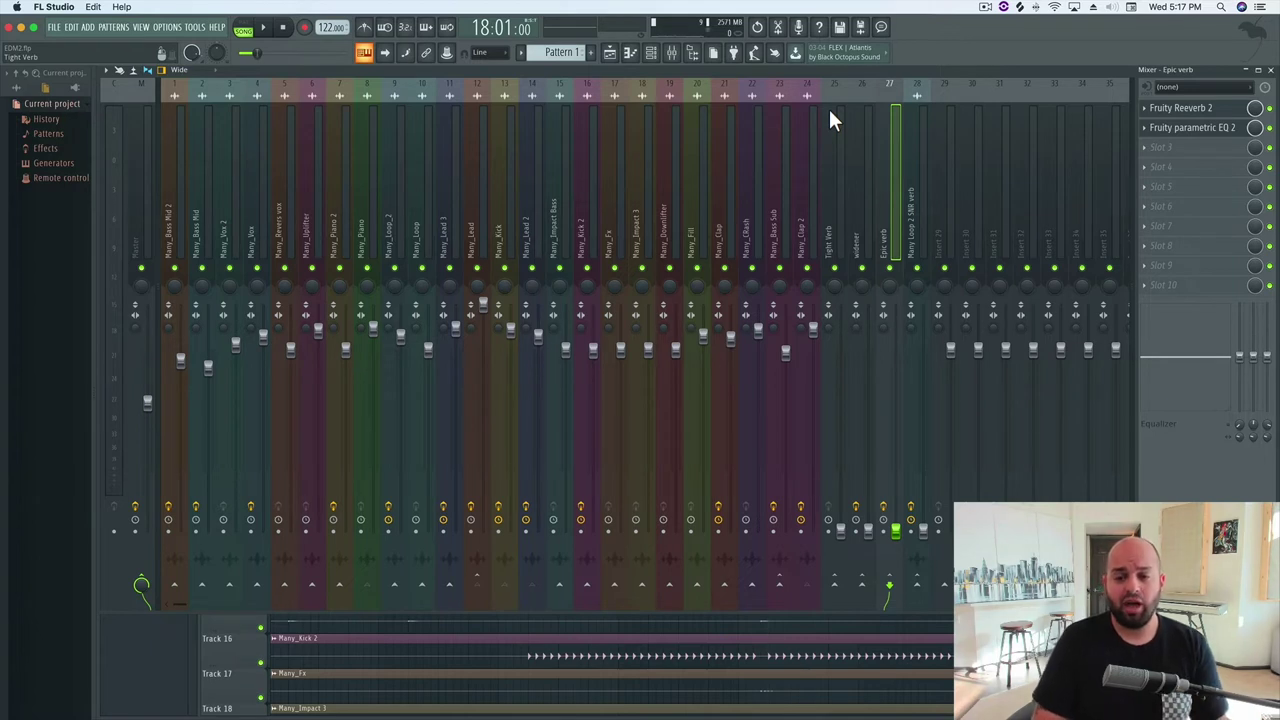
# Send Many_Bass Mid 2 and Many_Bass Mid to the Tight Verb bus
pyautogui.click(829, 107)
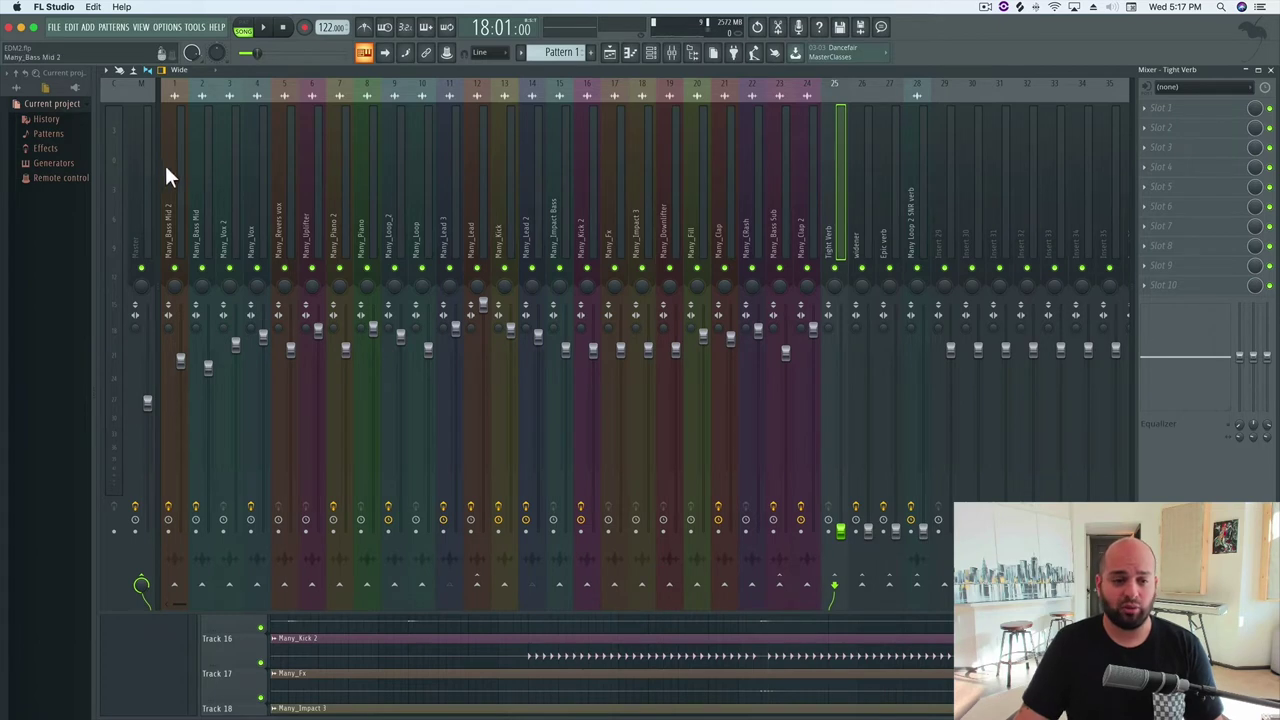
pyautogui.click(169, 167)
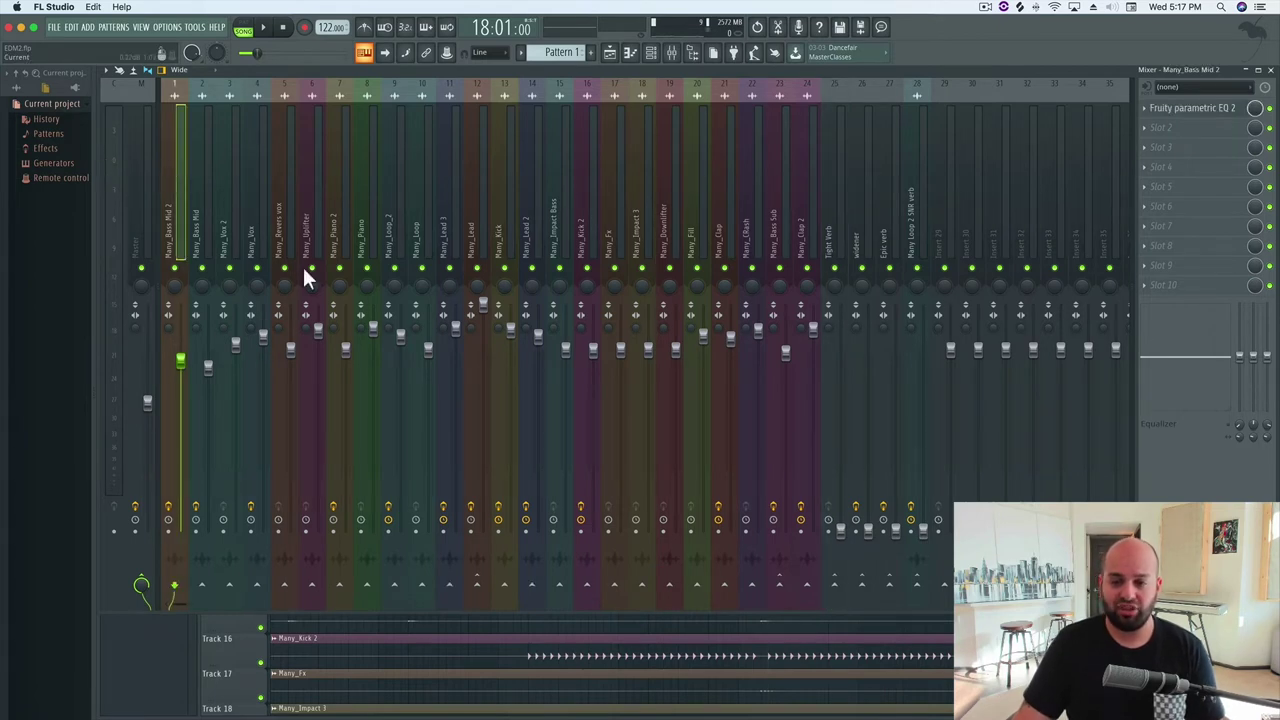
pyautogui.click(834, 584)
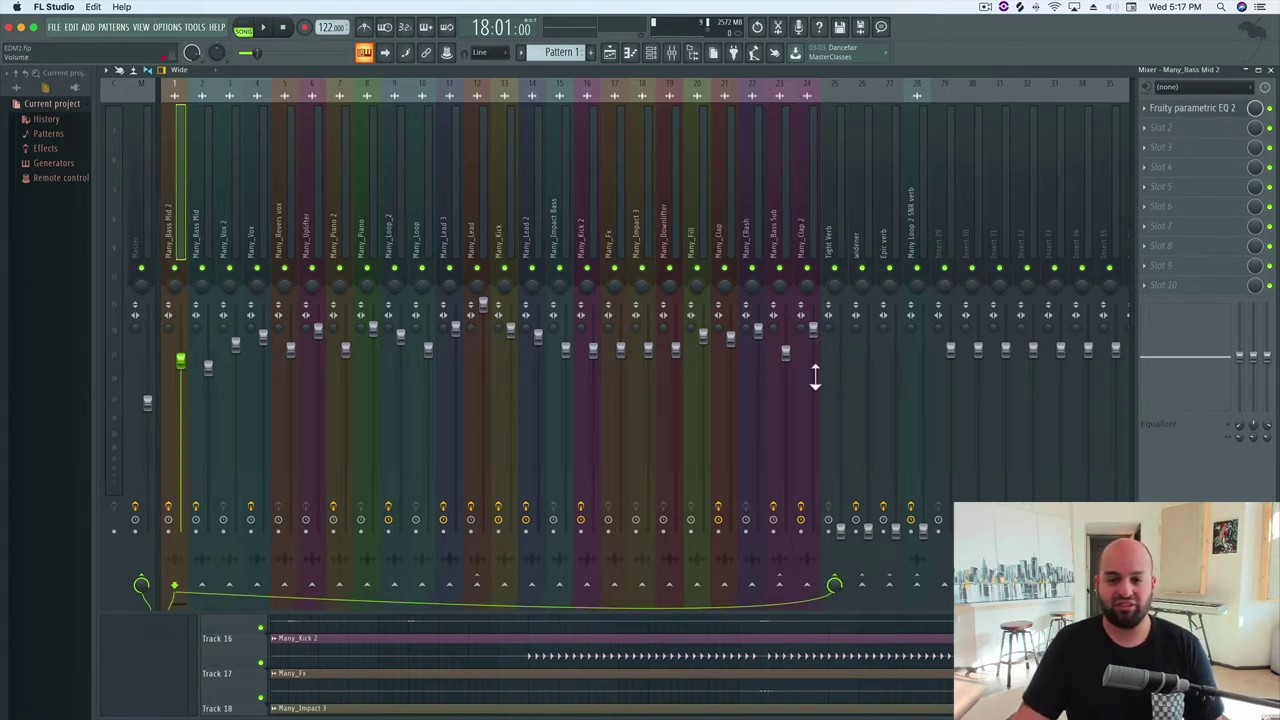
pyautogui.click(195, 192)
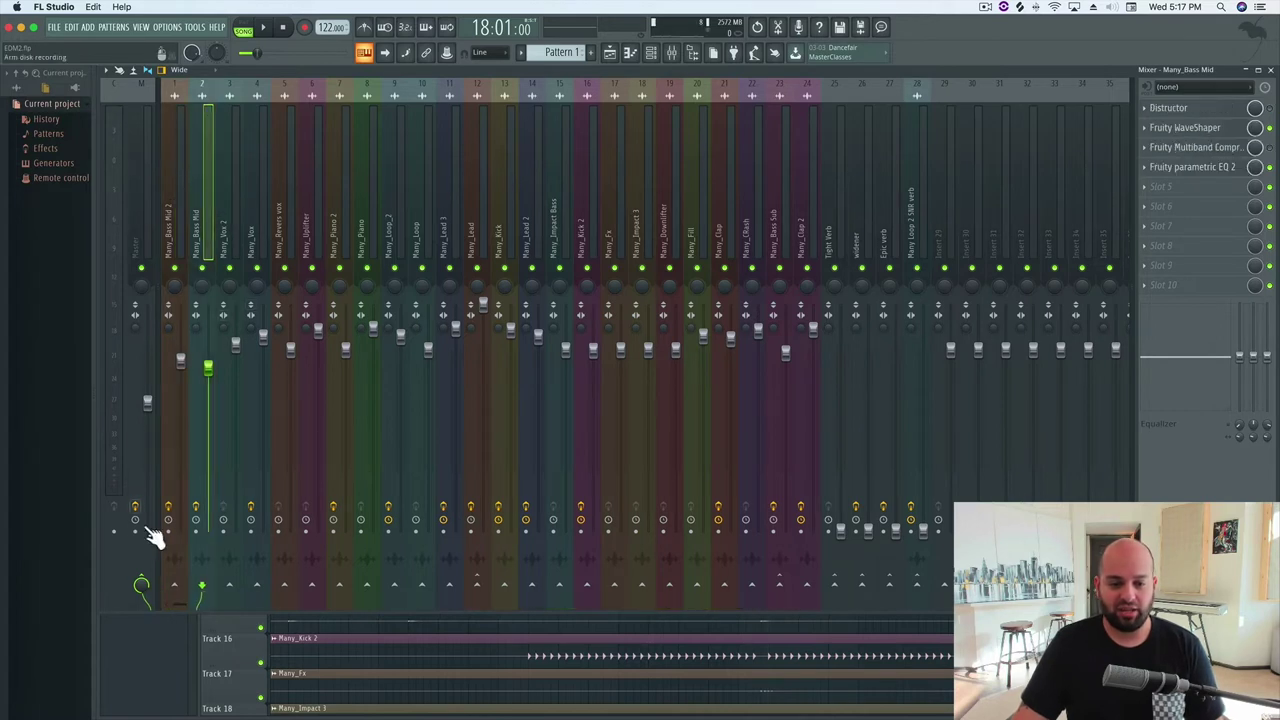
pyautogui.click(834, 584)
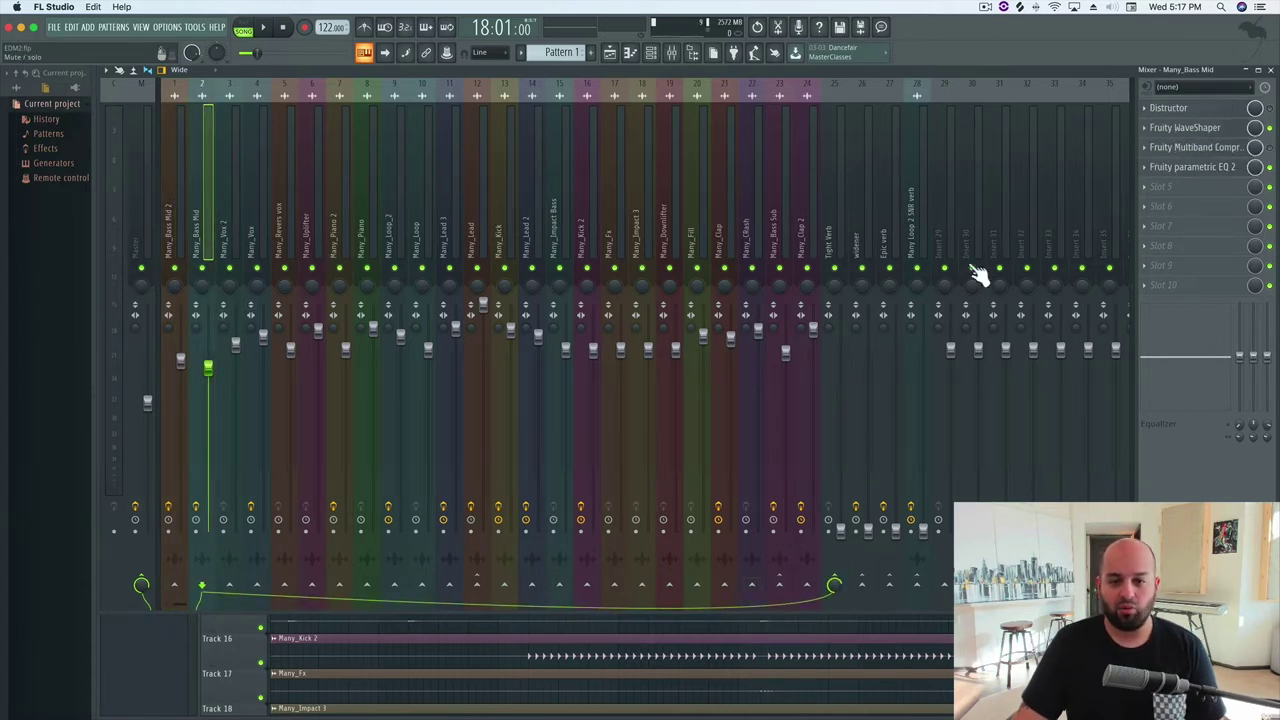
# Send Many_Clap and Many_Clap_2 to Tight Verb, removing Many_Clap_2's Epic verb send
pyautogui.click(722, 185)
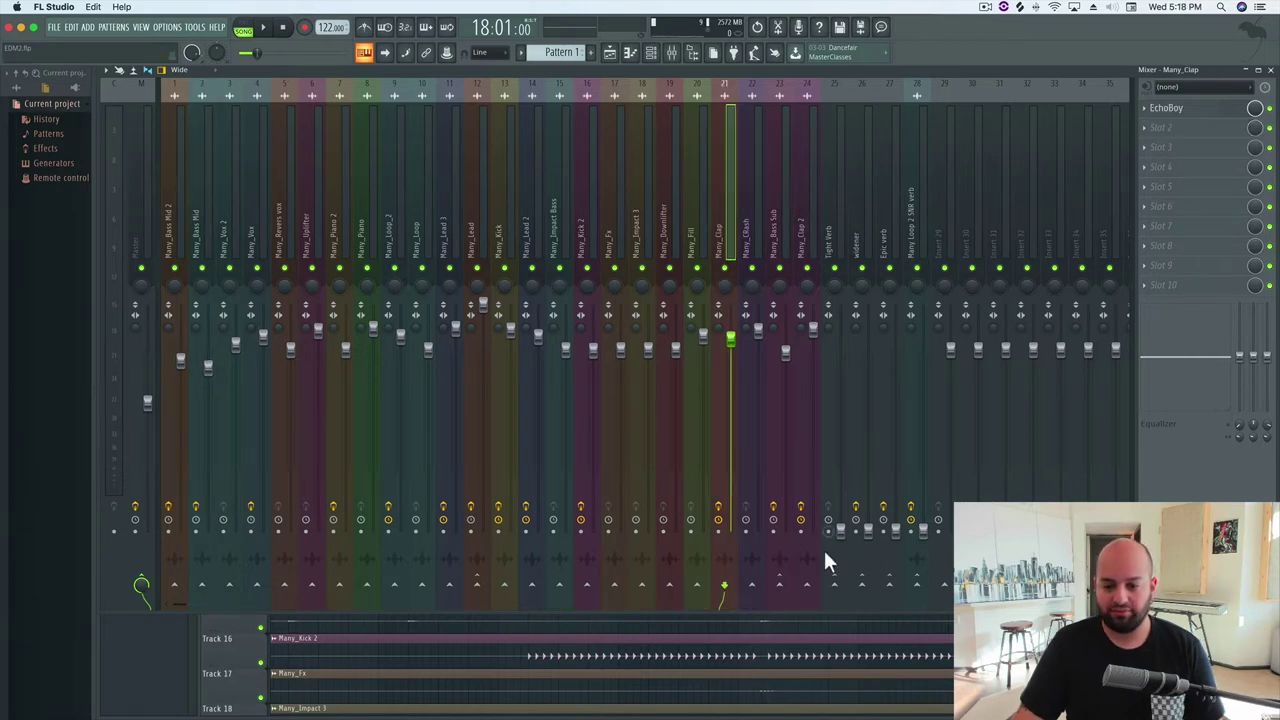
pyautogui.click(834, 584)
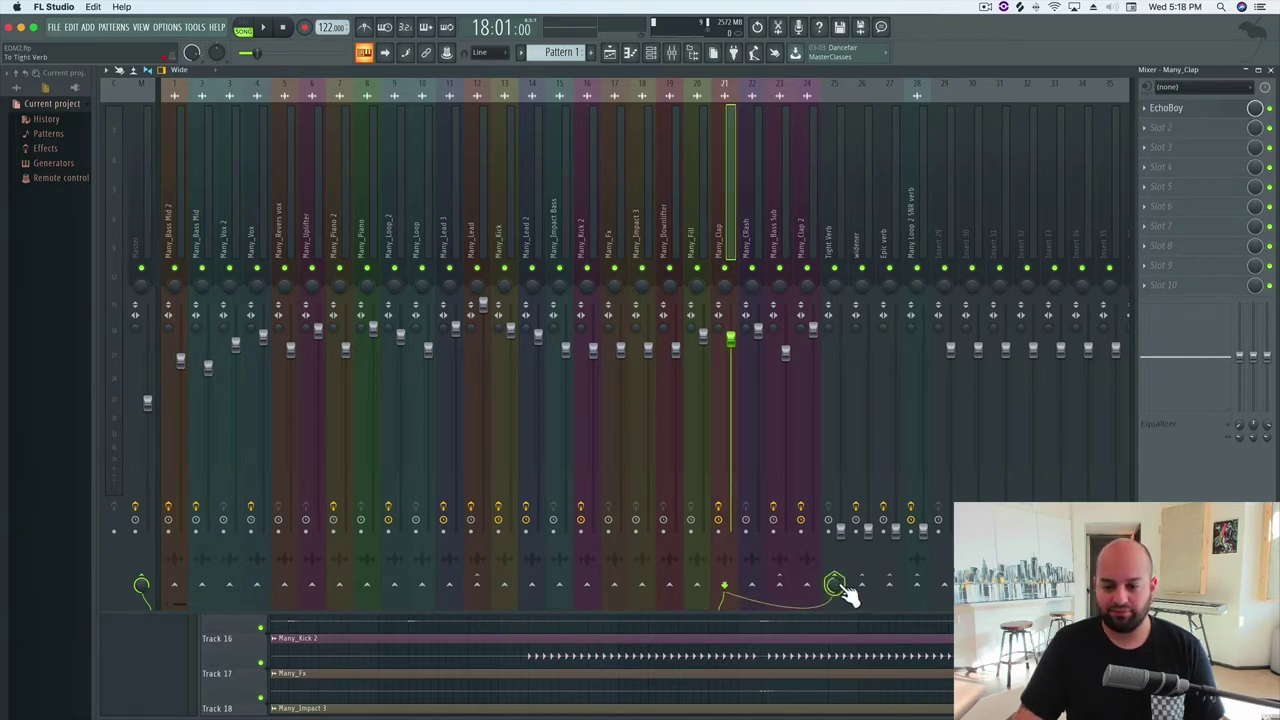
pyautogui.click(805, 182)
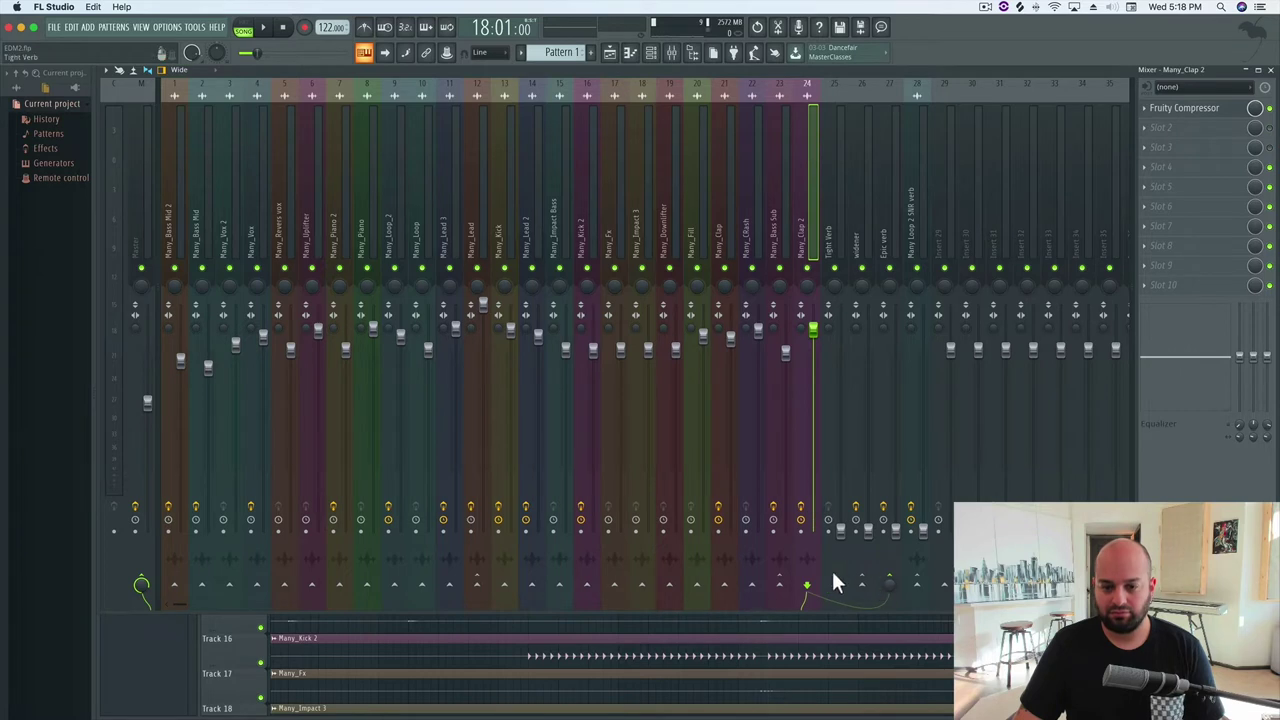
pyautogui.click(834, 584)
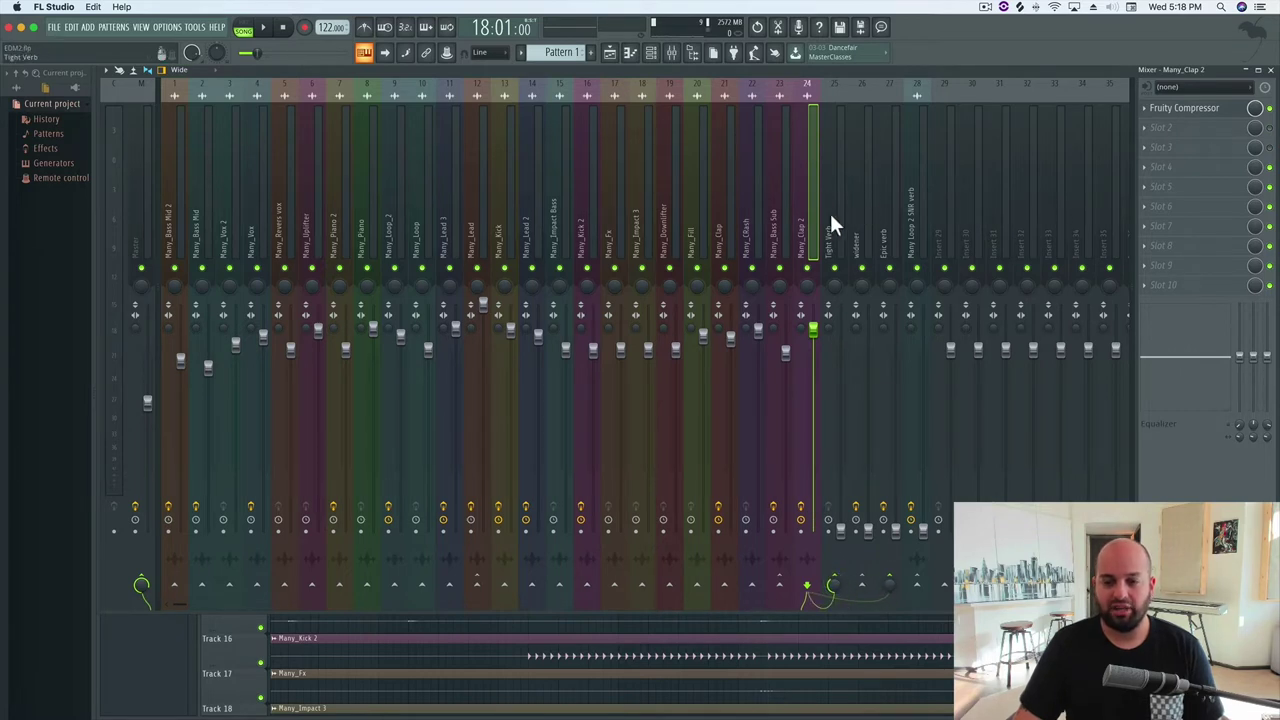
pyautogui.click(889, 584)
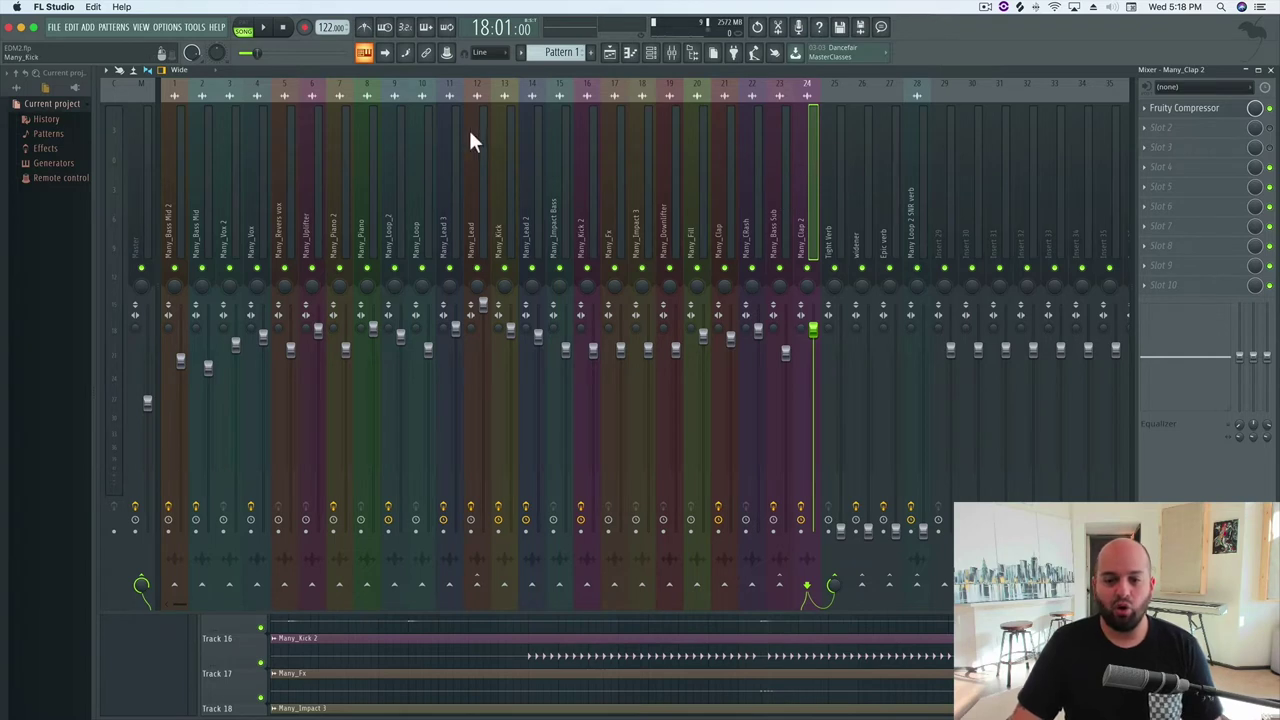
pyautogui.click(828, 150)
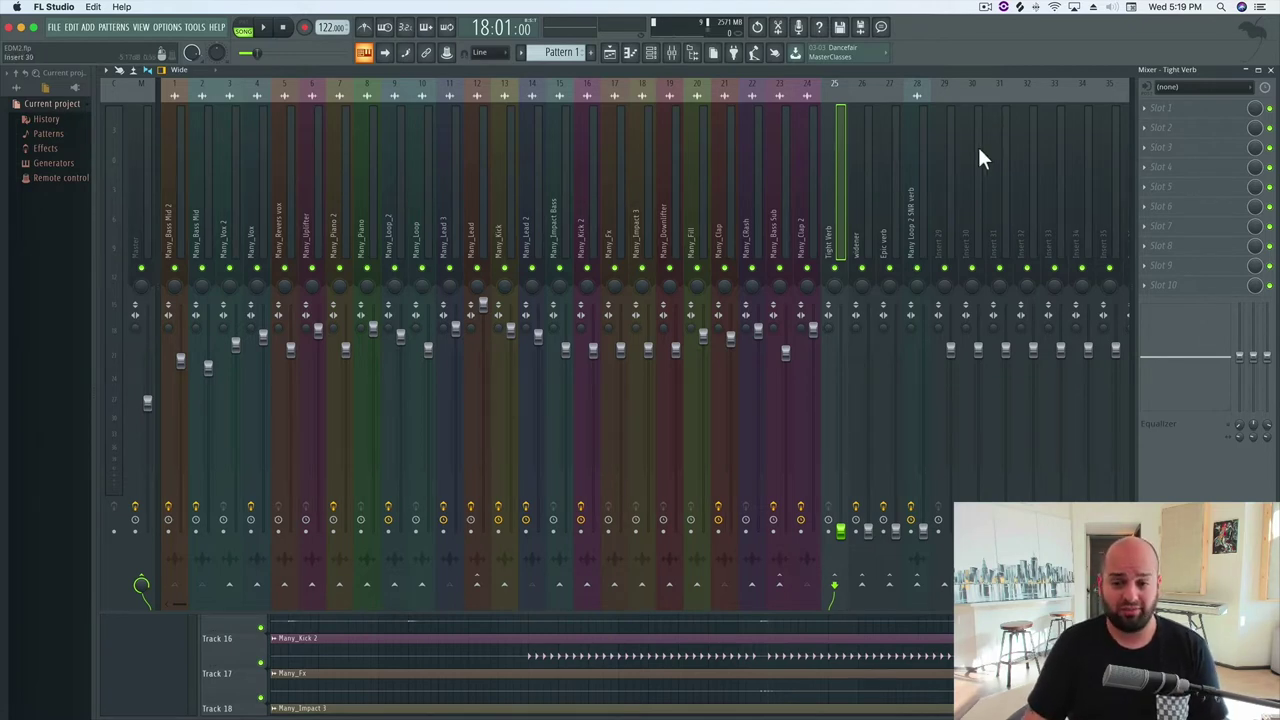
# Load Fruity Convolver into Tight Verb's first slot and bring up its impulse presets list
pyautogui.click(1160, 107)
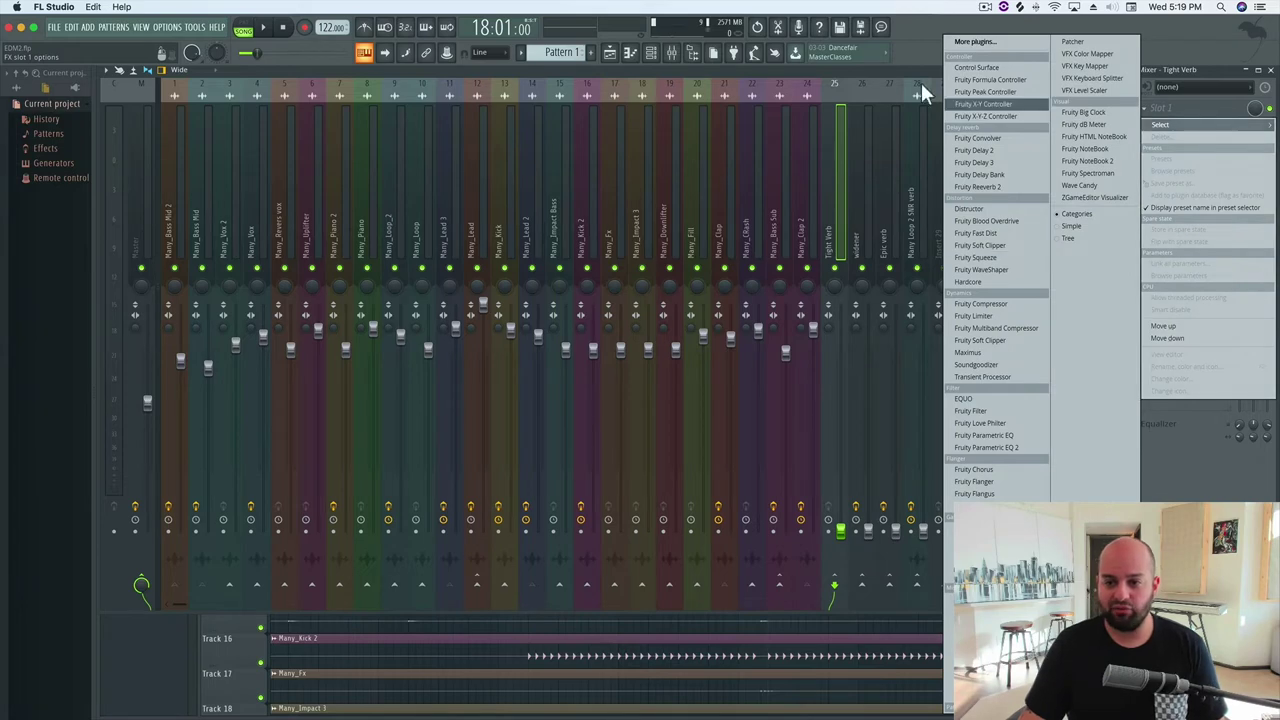
pyautogui.click(962, 137)
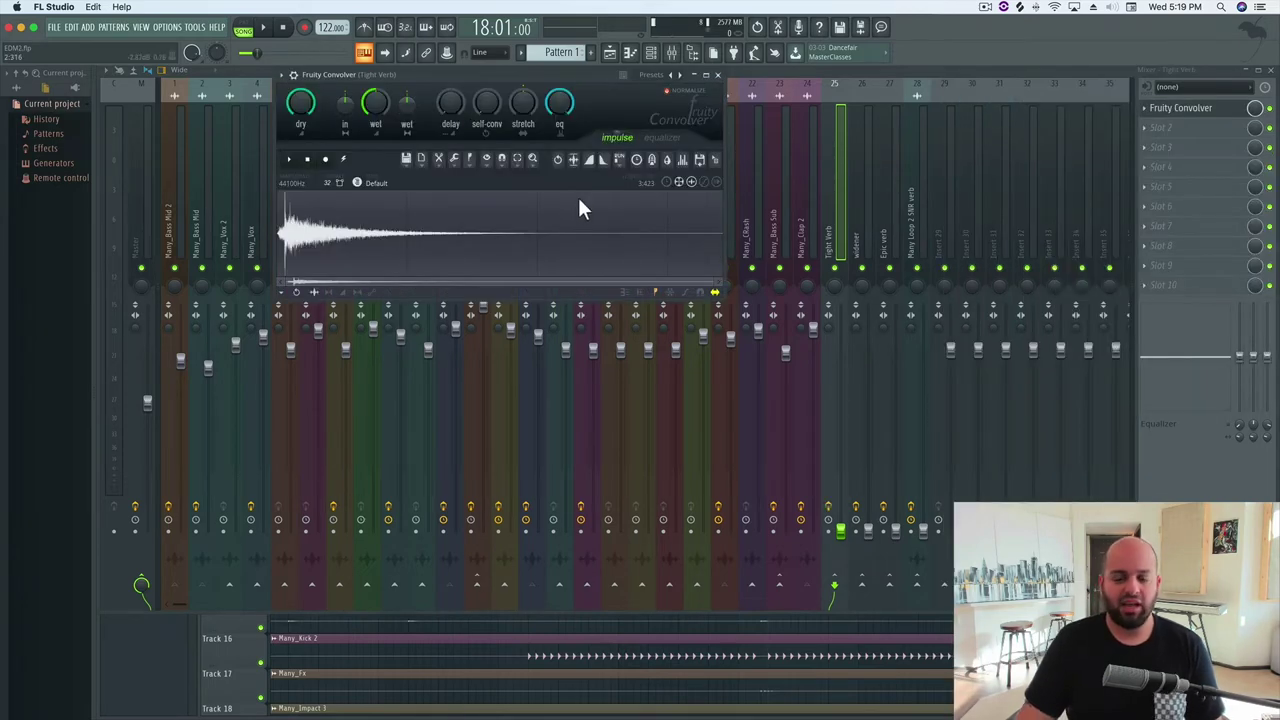
pyautogui.click(405, 159)
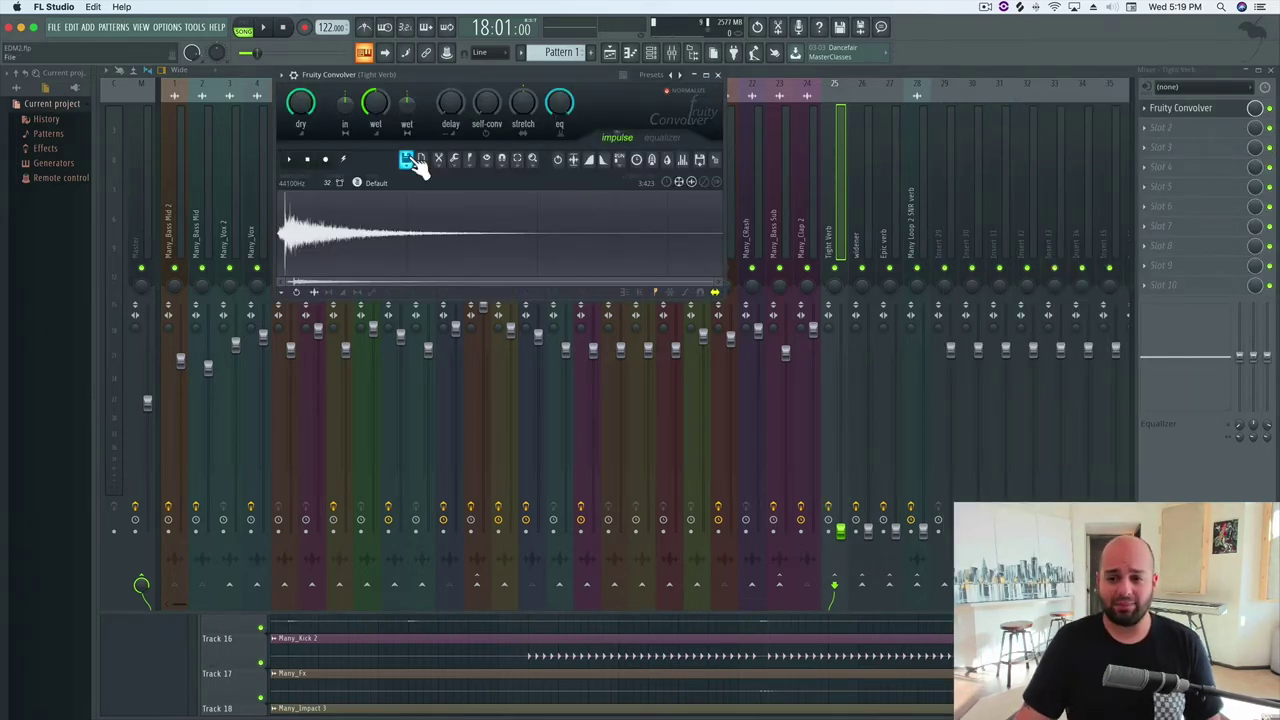
pyautogui.click(648, 75)
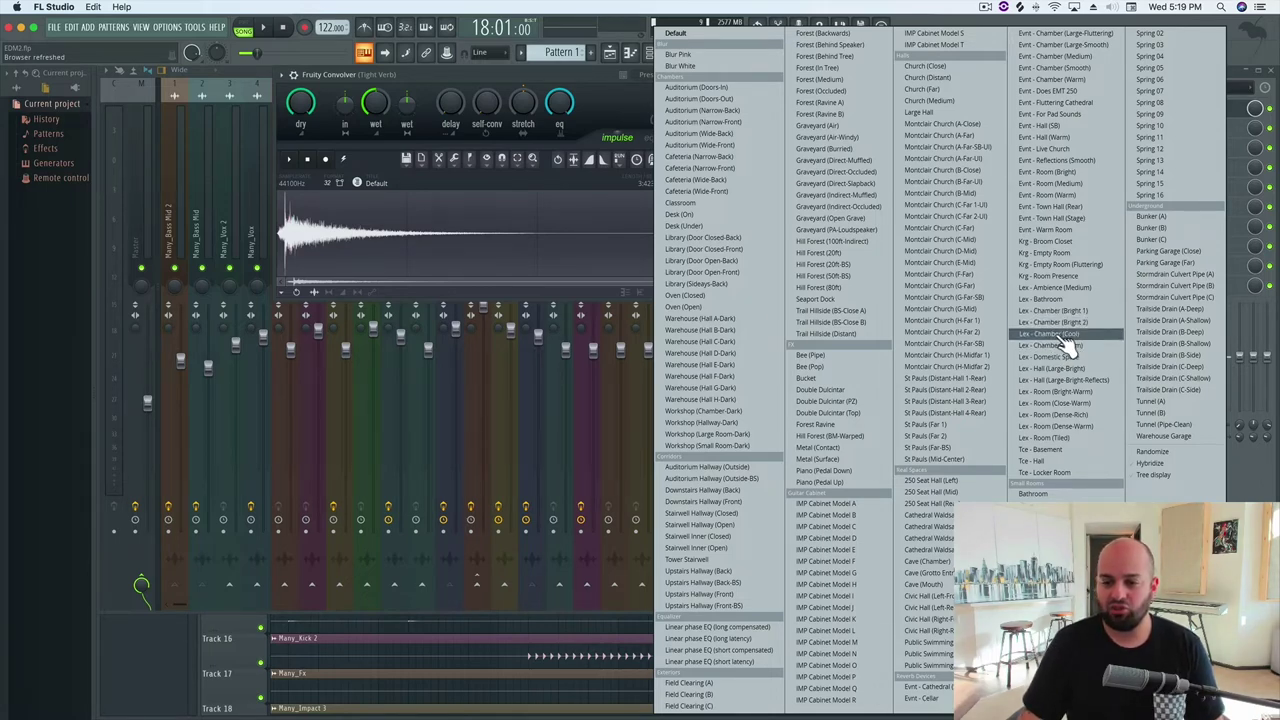
# Load the Lex - Chamber (Cool) impulse, set dry -16 dB, wet about -19.9 dB, Tight Verb bus -25.4 dB, and play
pyautogui.click(1064, 338)
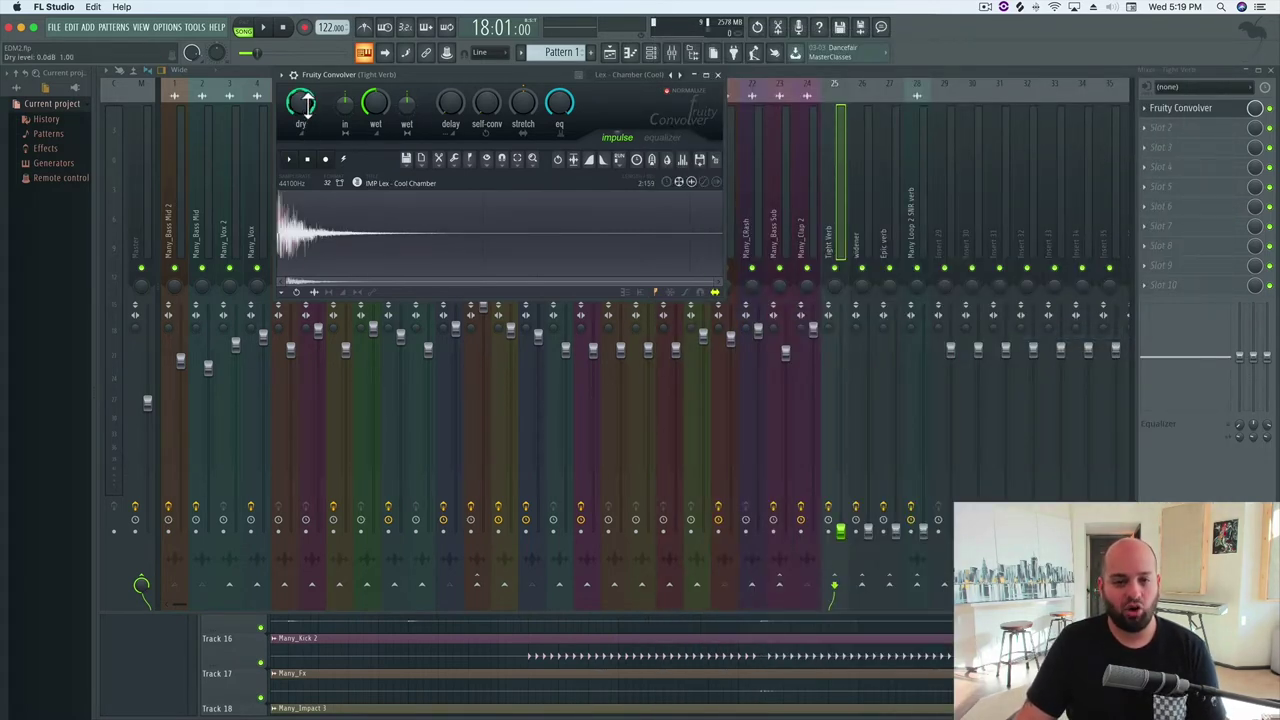
pyautogui.moveTo(303, 103); pyautogui.dragTo(303, 140)
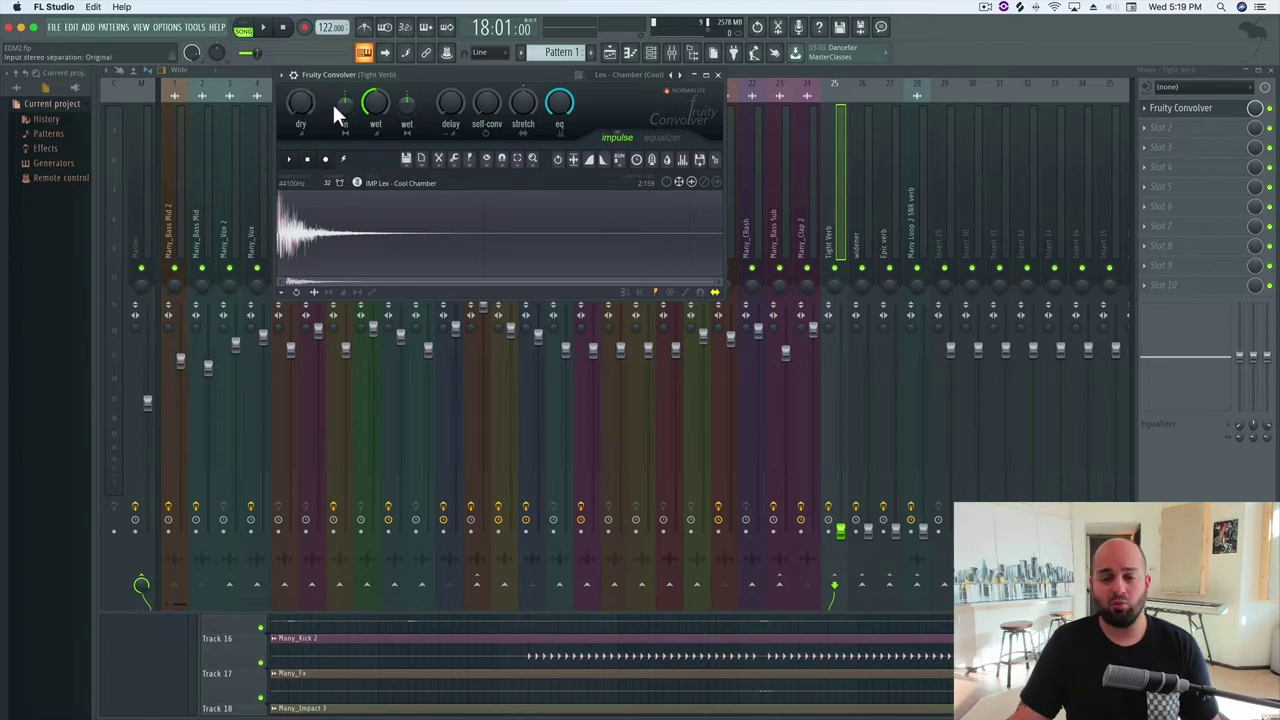
pyautogui.moveTo(384, 99); pyautogui.dragTo(384, 88)
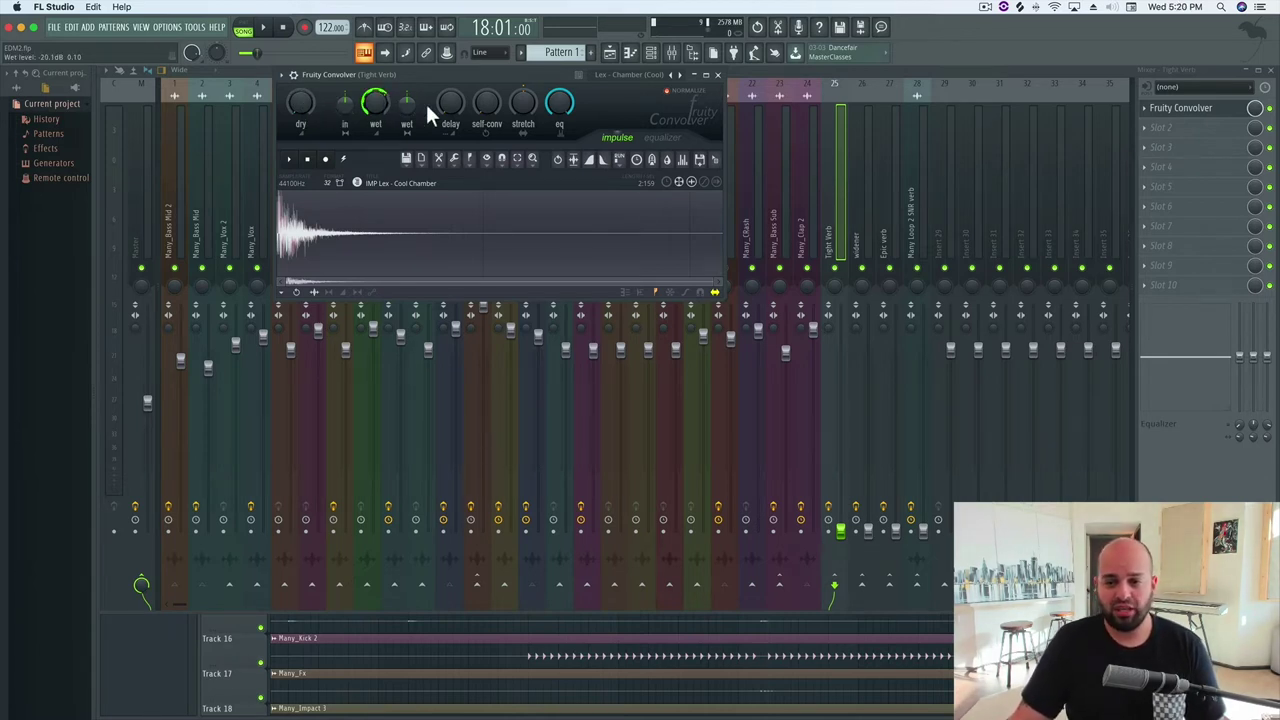
pyautogui.moveTo(384, 108); pyautogui.dragTo(384, 106)
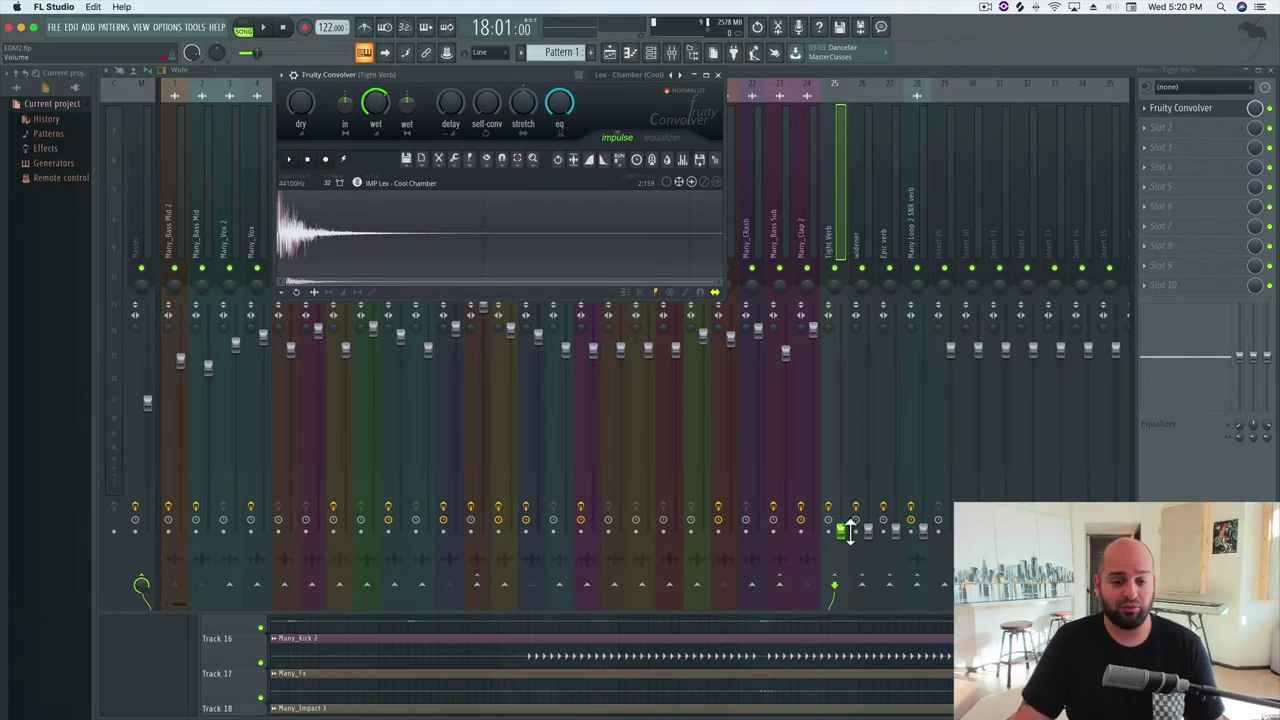
pyautogui.moveTo(848, 530); pyautogui.dragTo(840, 362)
pyautogui.press('space')
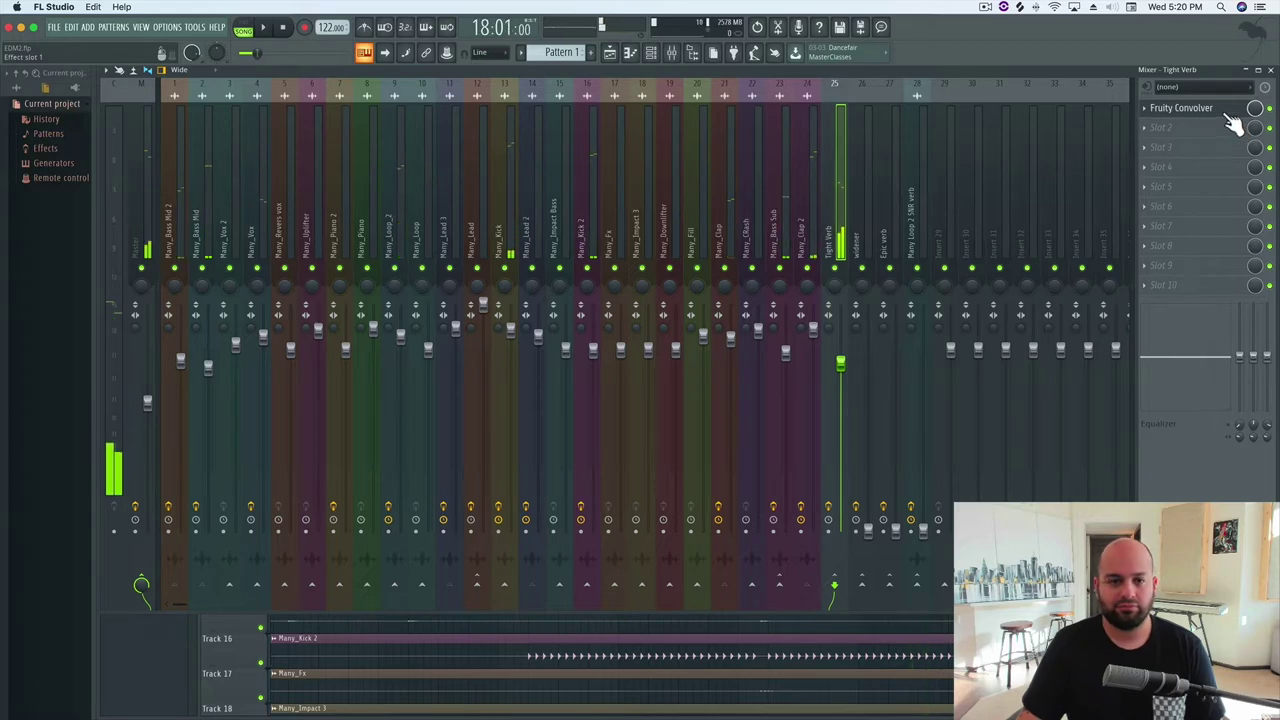
# Switch the convolver to Lex - Chamber (Bright 2), nudge Tight Verb up to about 94%, and stop
pyautogui.click(1232, 112)
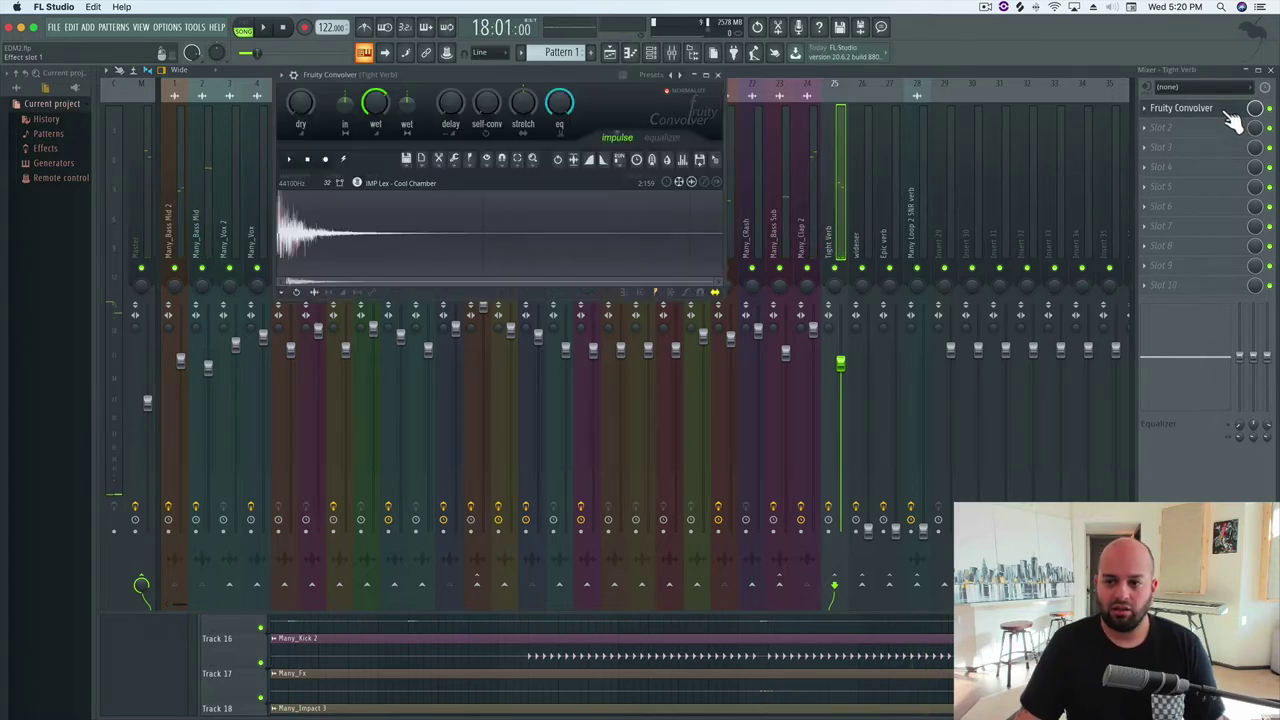
pyautogui.click(652, 75)
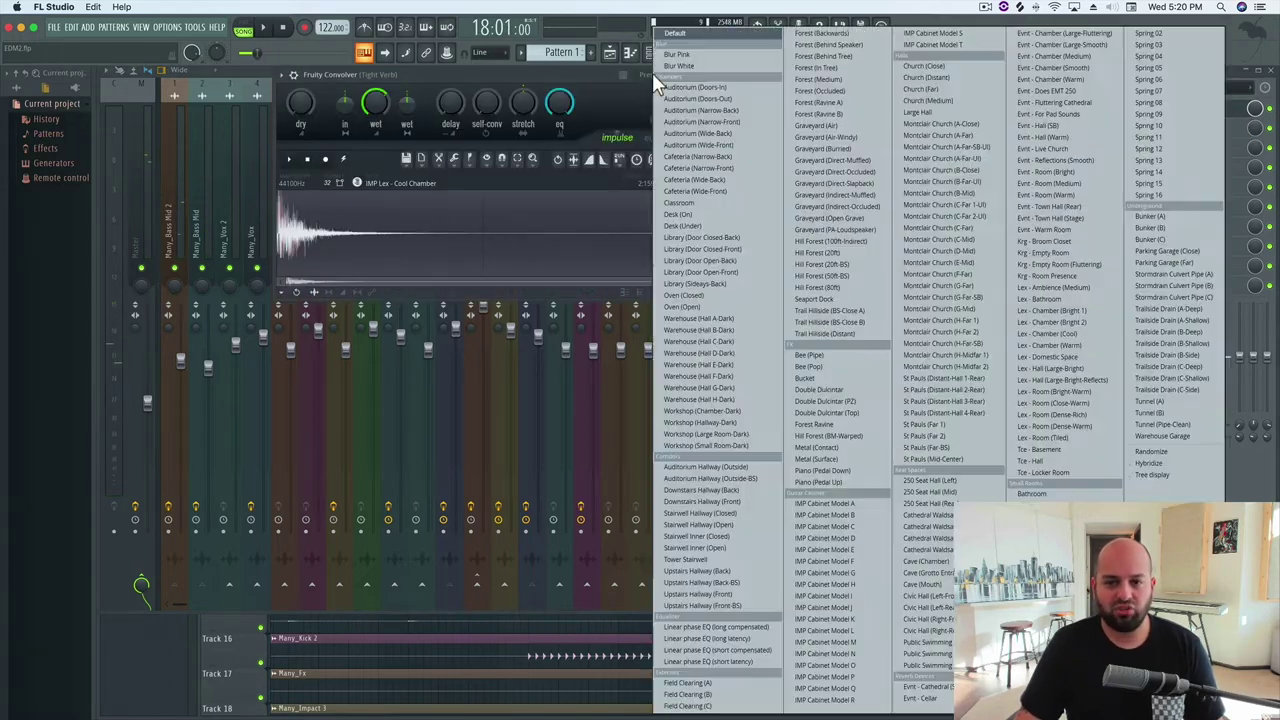
pyautogui.click(1052, 322)
pyautogui.press('space')
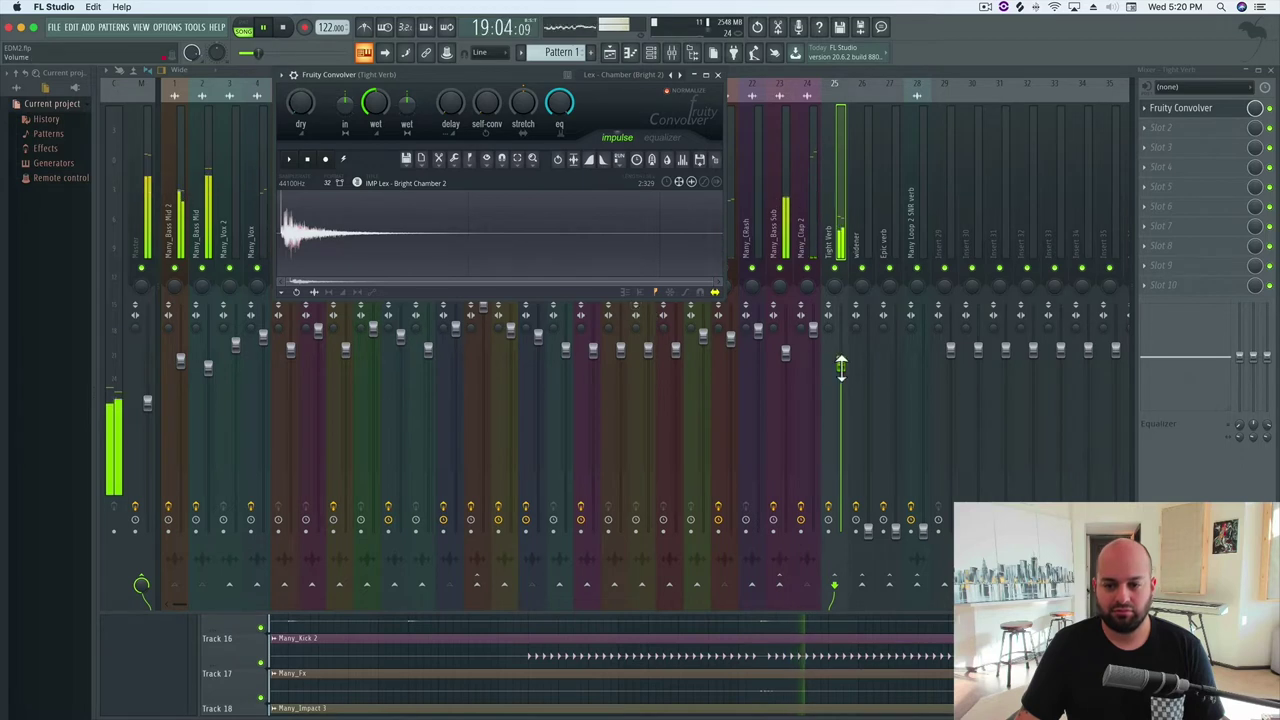
pyautogui.moveTo(841, 366); pyautogui.dragTo(840, 358)
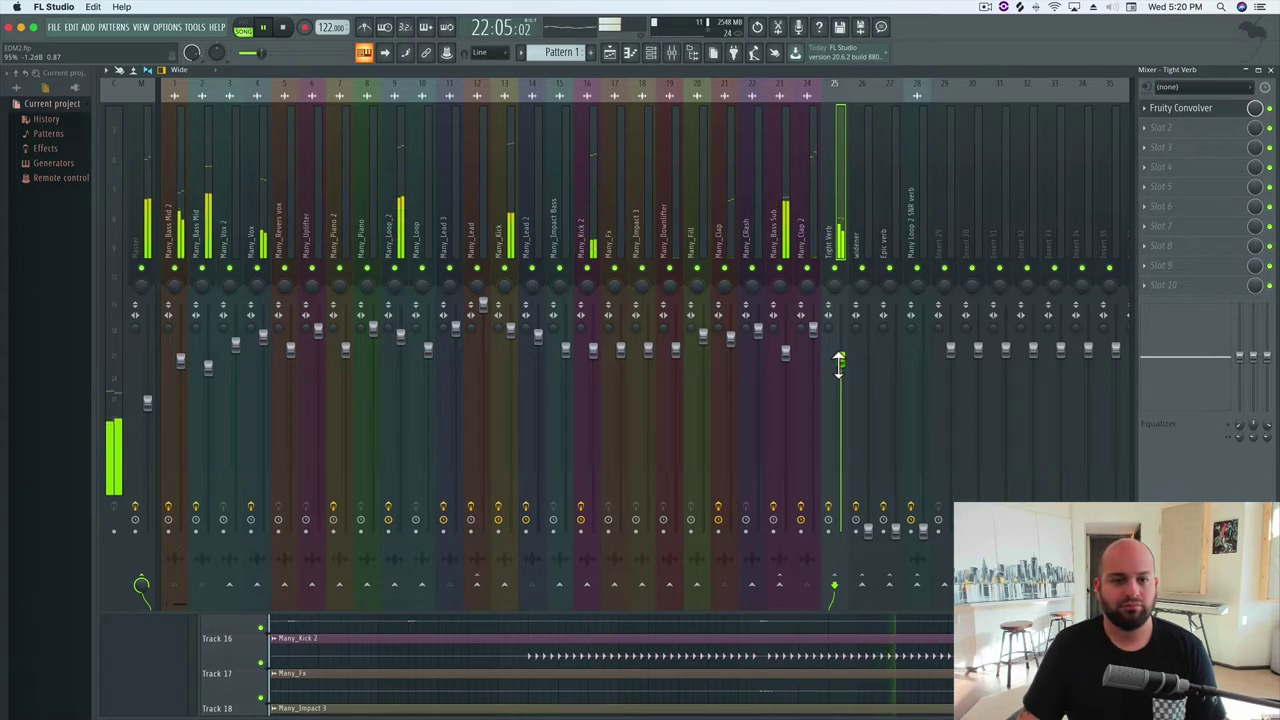
pyautogui.press('space')
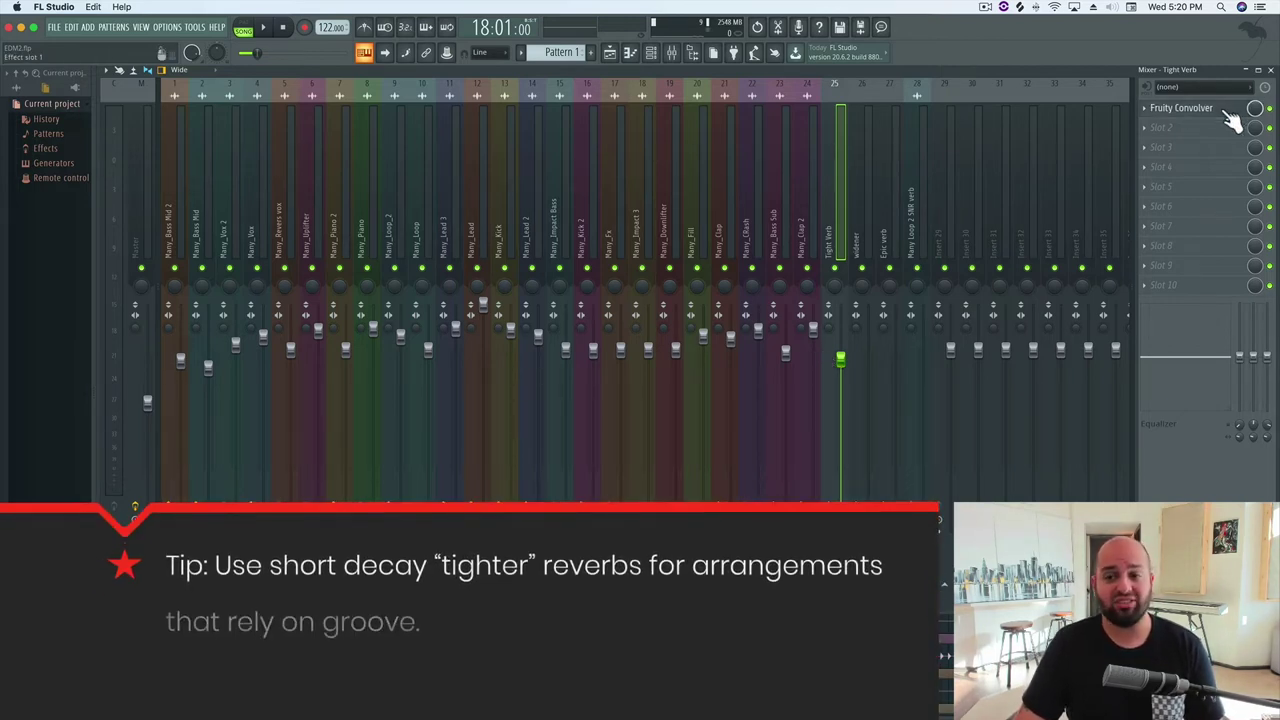
# Load the Lex - Chamber (Bright 1) impulse on Tight Verb's convolver and play the song
pyautogui.click(1185, 110)
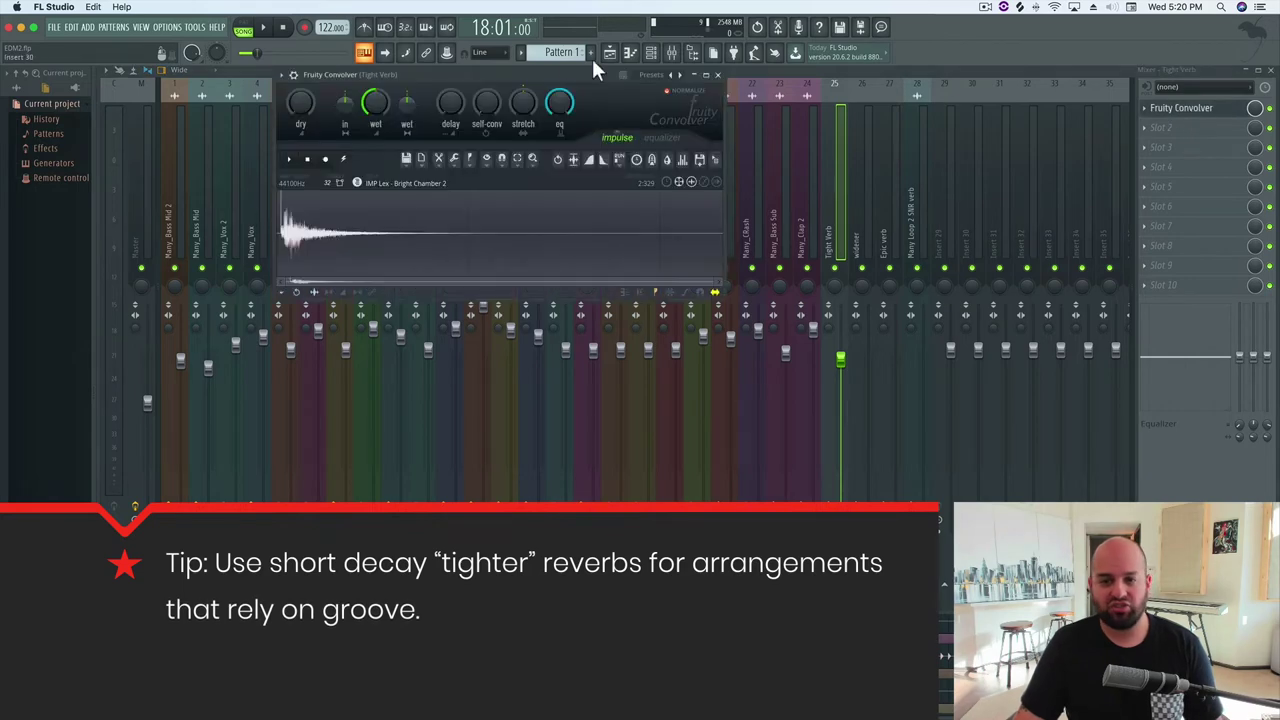
pyautogui.click(648, 78)
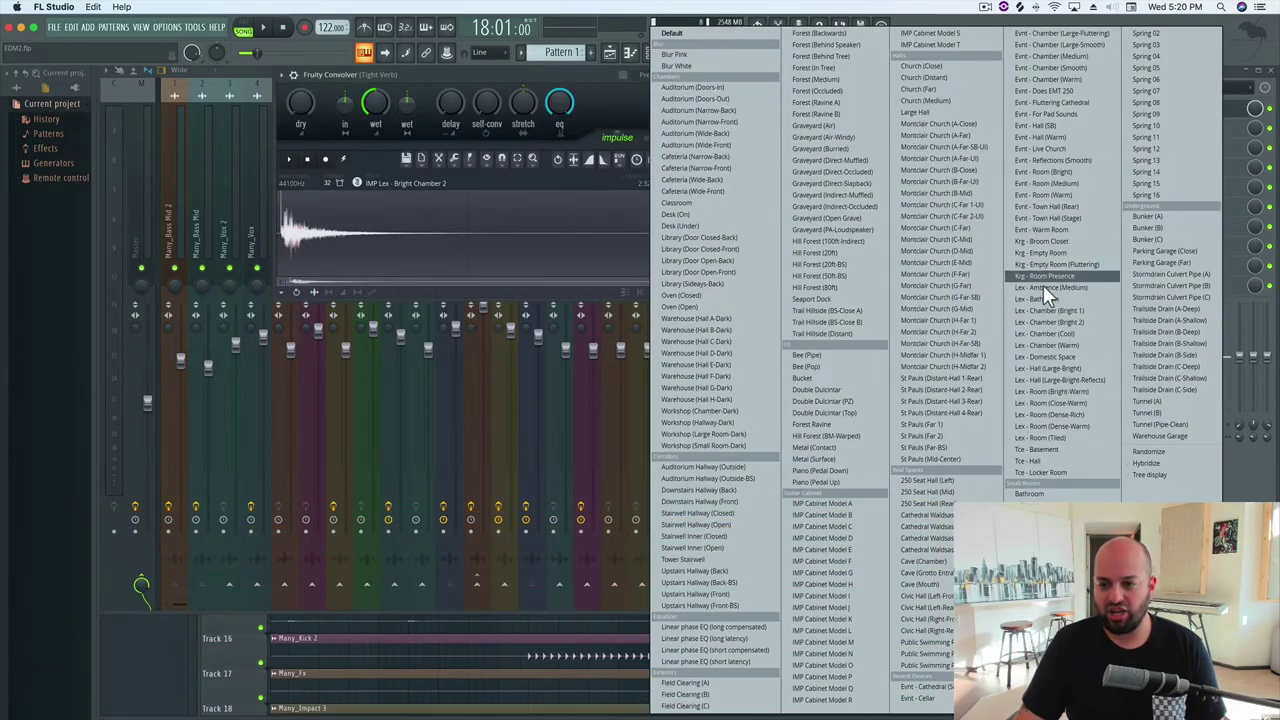
pyautogui.click(1047, 312)
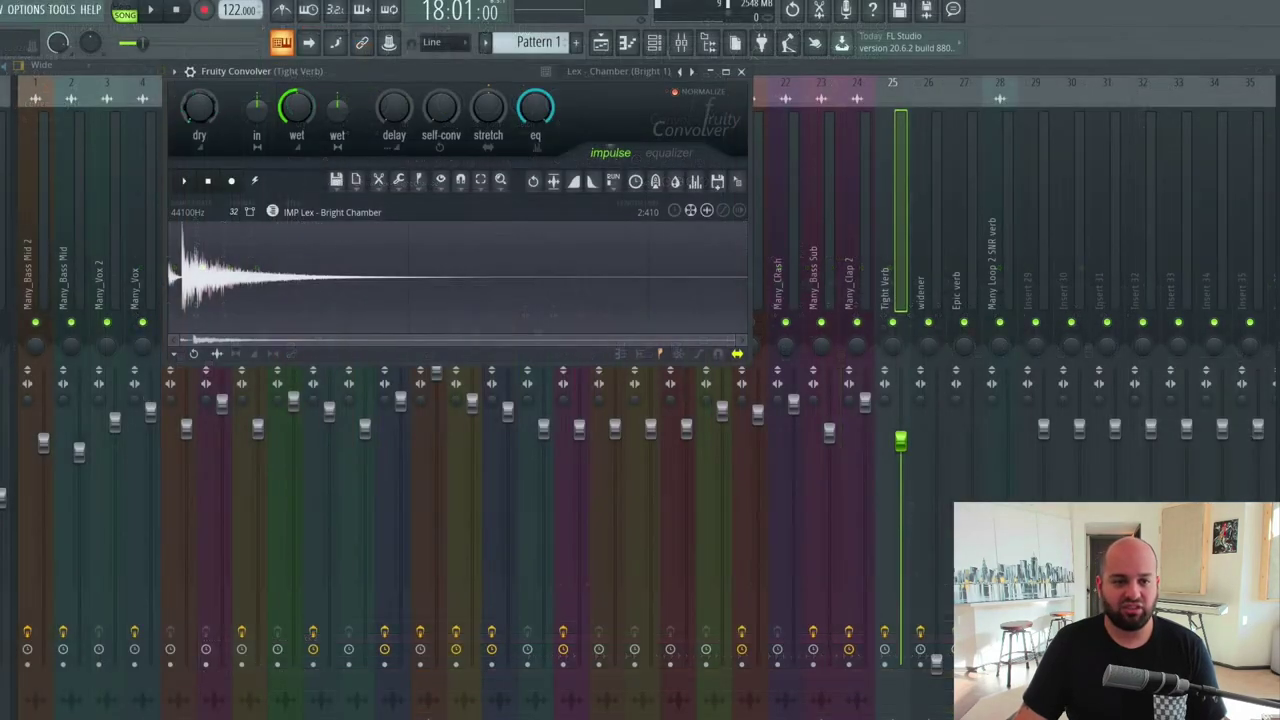
pyautogui.press('space')
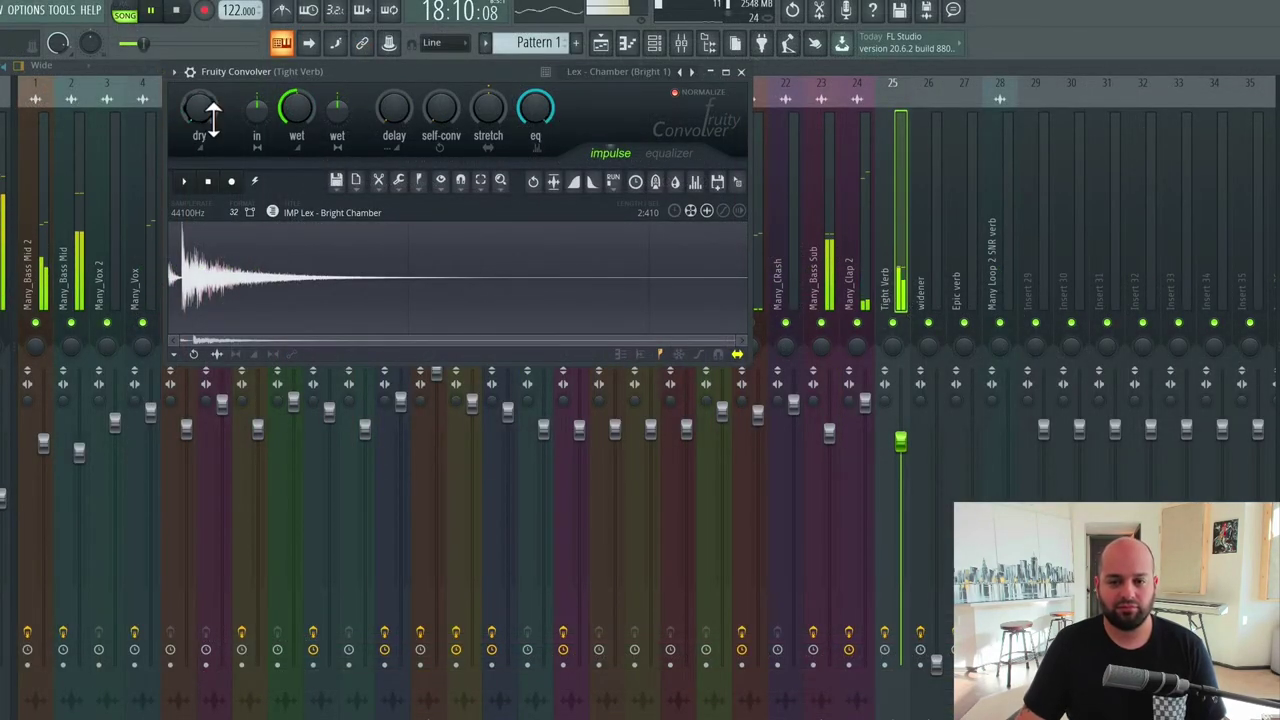
pyautogui.click(741, 71)
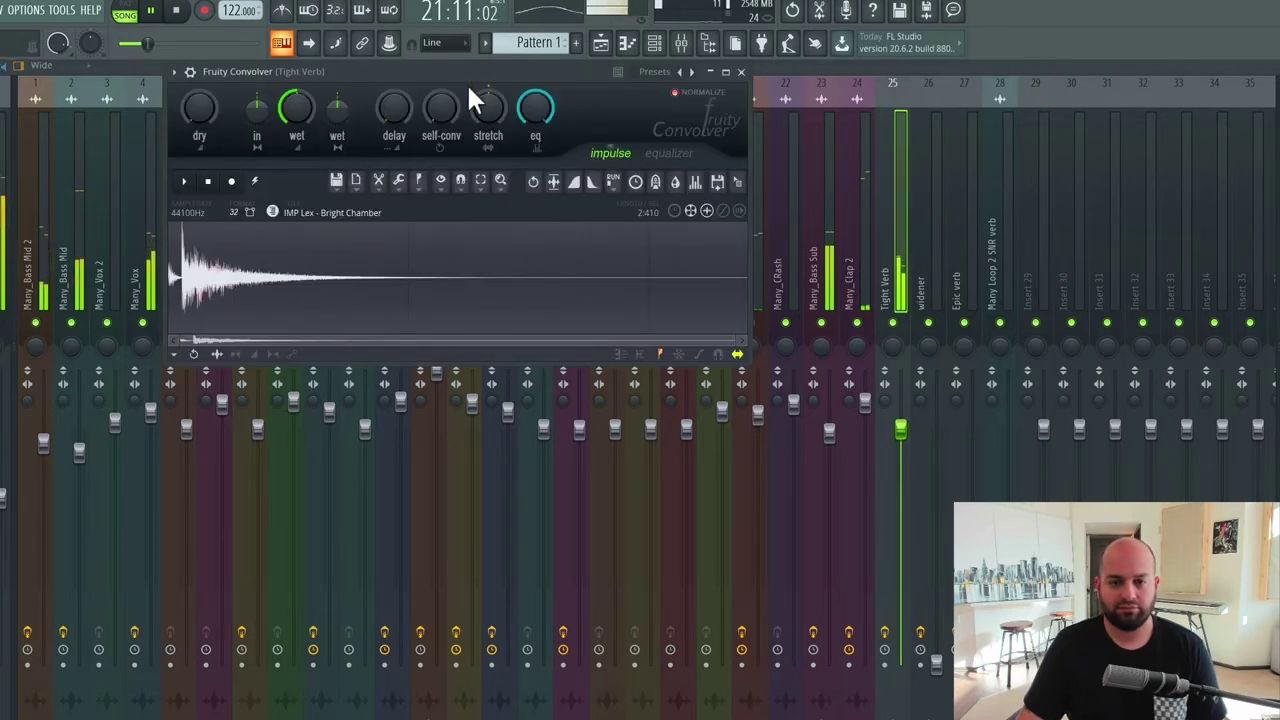
# Load the Lex - Chamber (Bright 2) impulse instead and play the song again
pyautogui.click(663, 72)
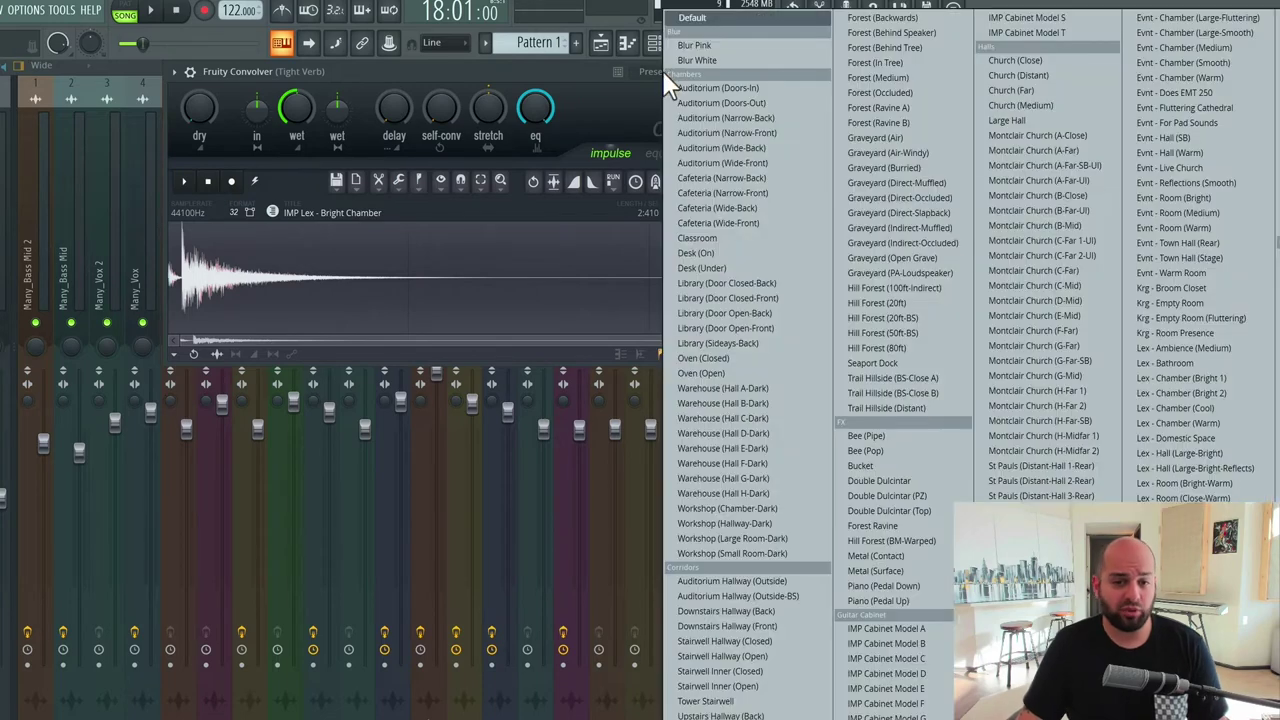
pyautogui.click(1184, 395)
pyautogui.moveTo(201, 130); pyautogui.dragTo(201, 122)
pyautogui.press('space')
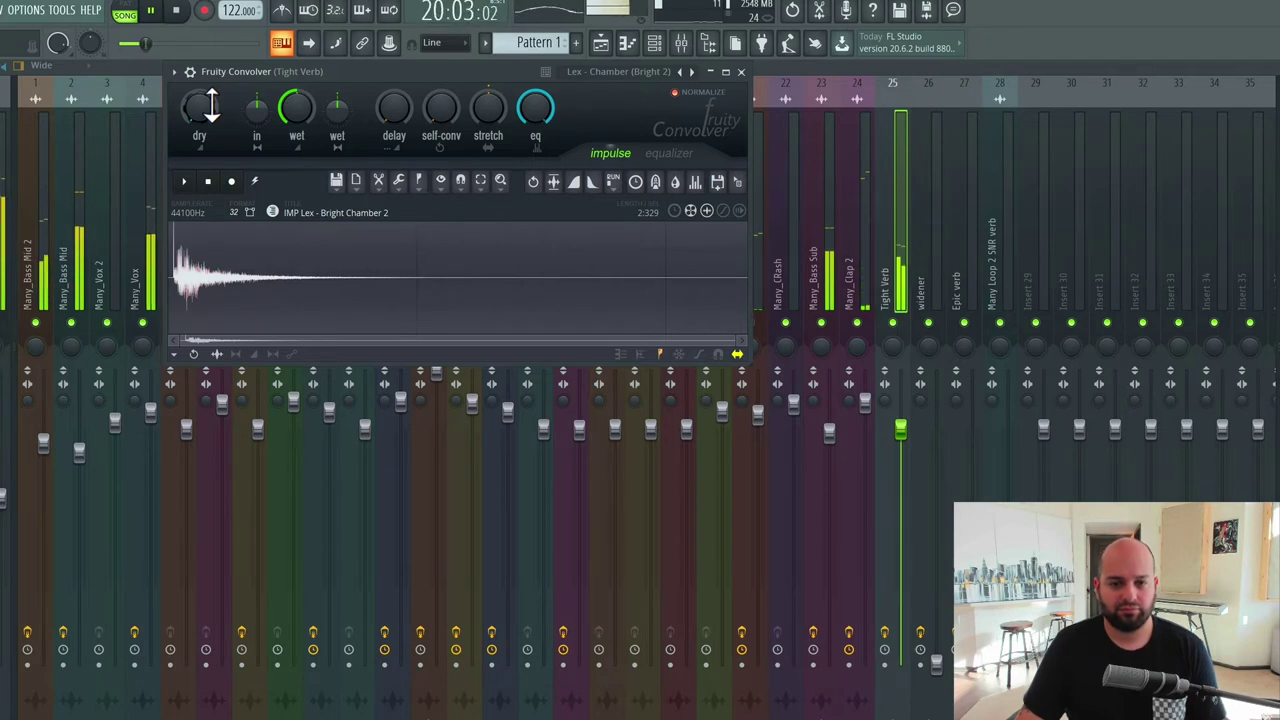
# Audition the reverb over a few passes, then raise the convolver's second wet level slightly and play
pyautogui.press('space')
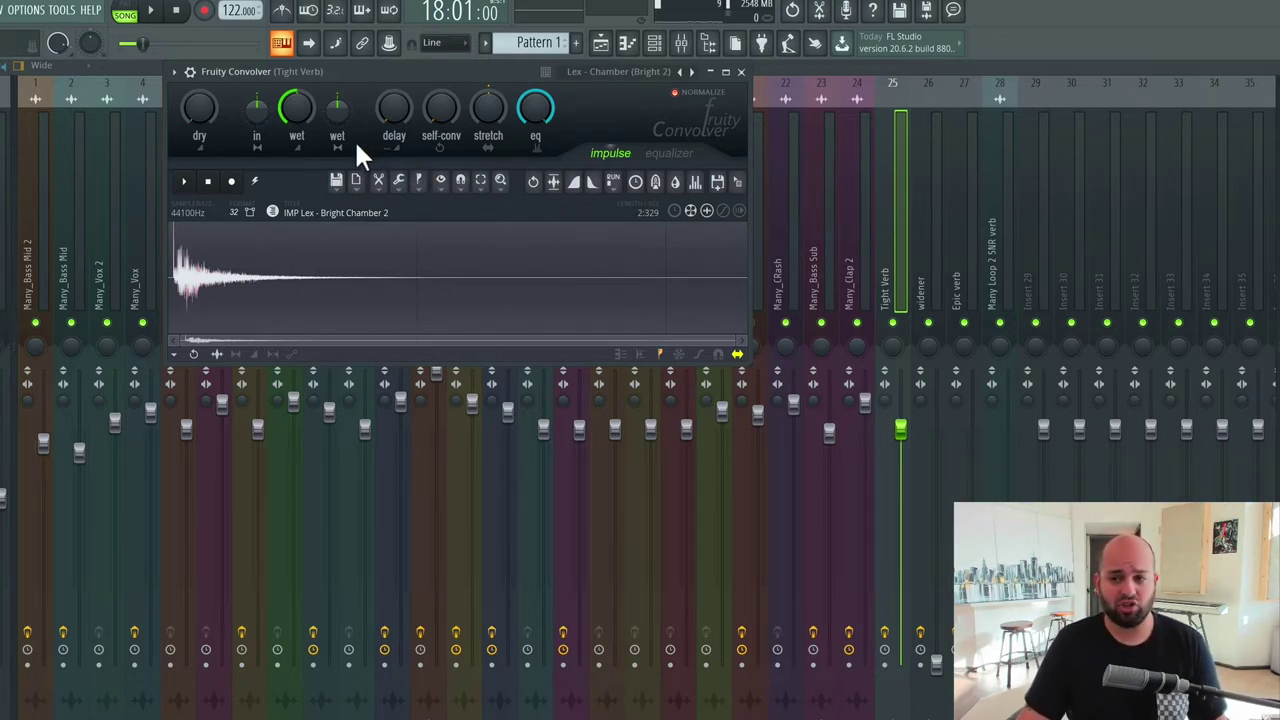
pyautogui.press('space')
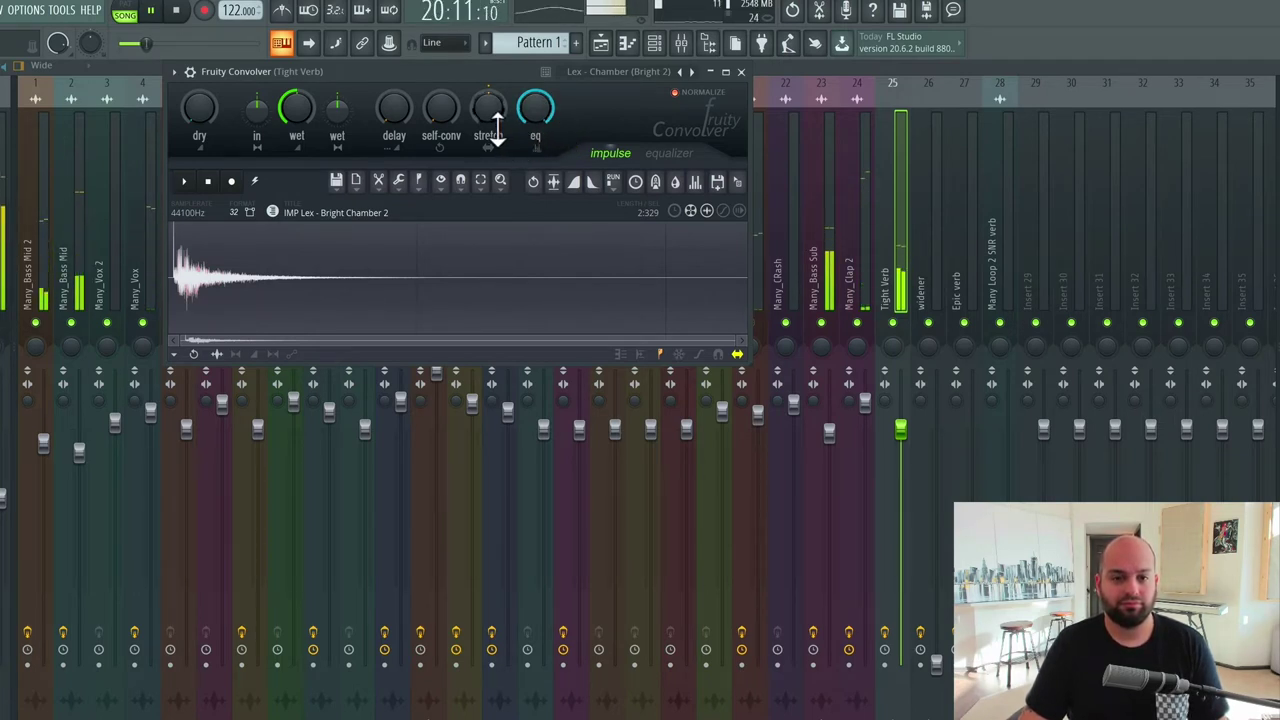
pyautogui.press('space')
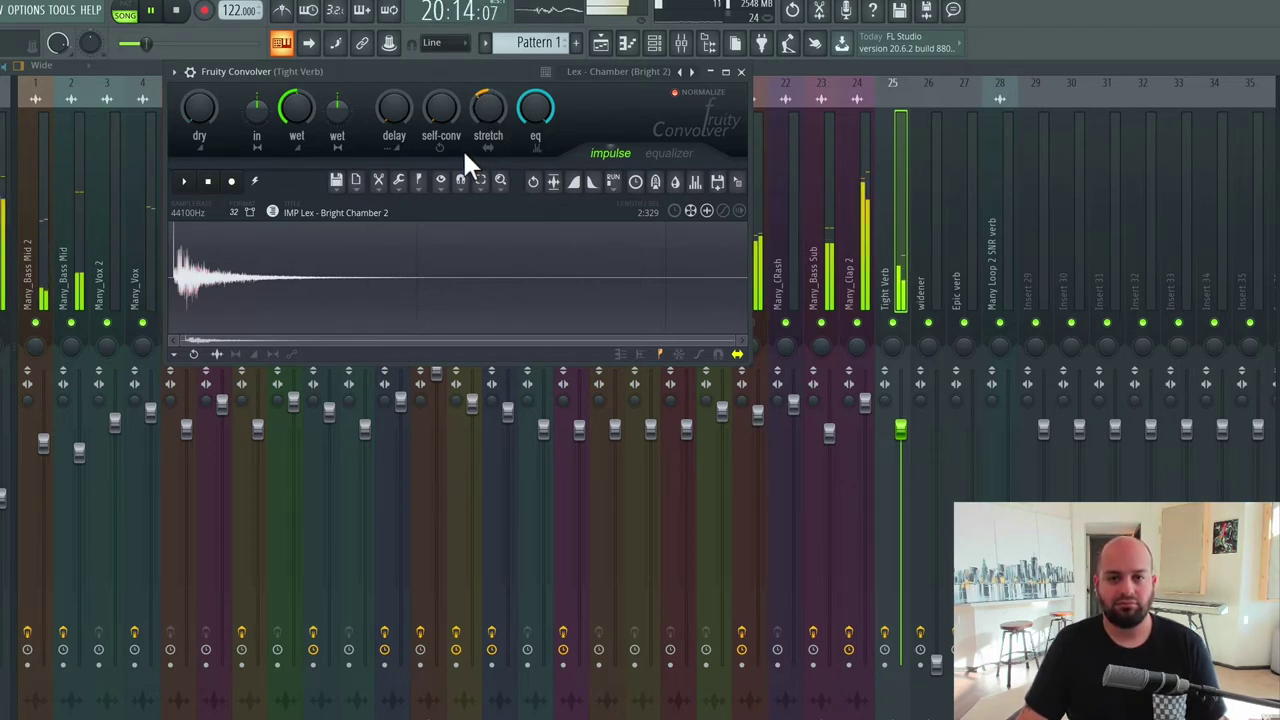
pyautogui.press('space')
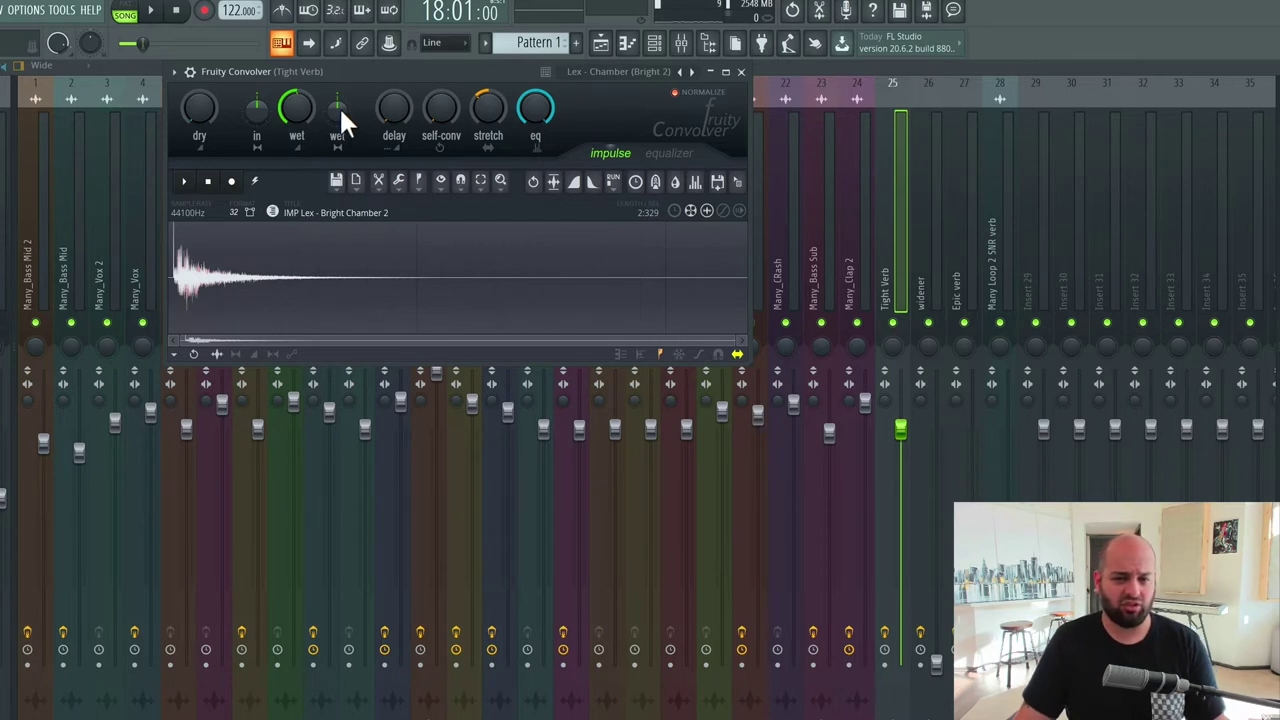
pyautogui.moveTo(341, 103); pyautogui.dragTo(341, 92)
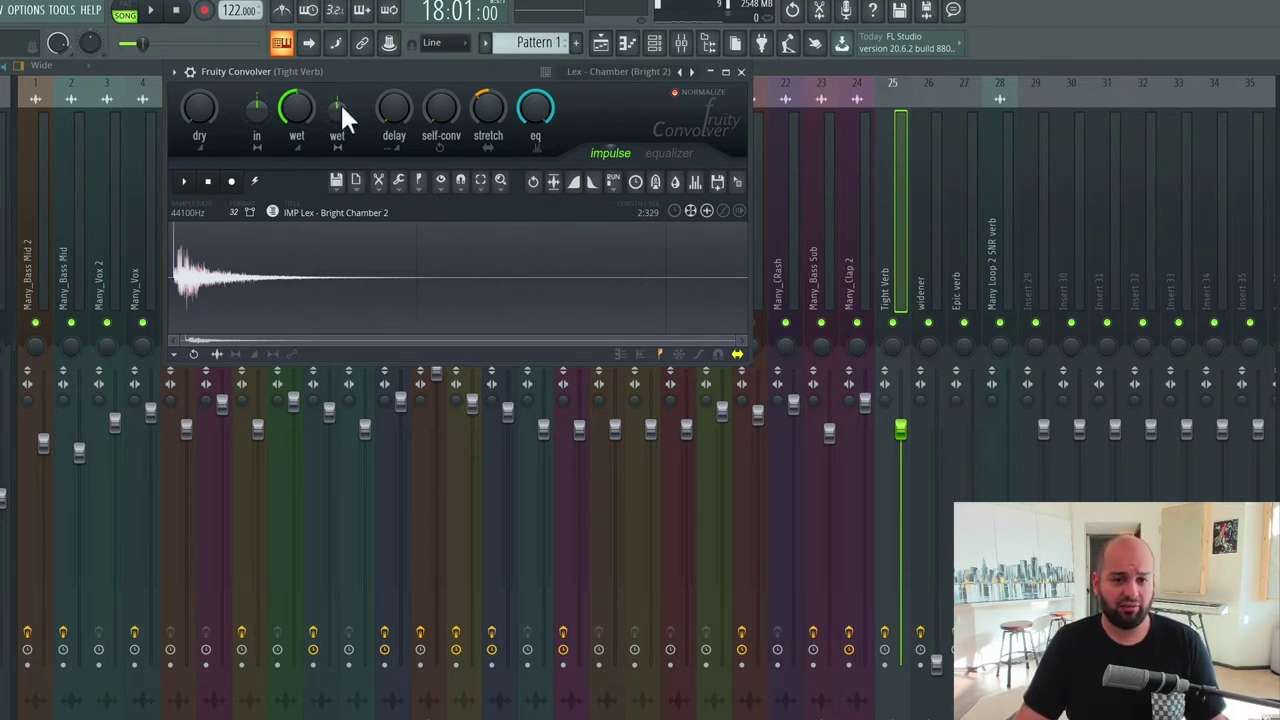
pyautogui.press('space')
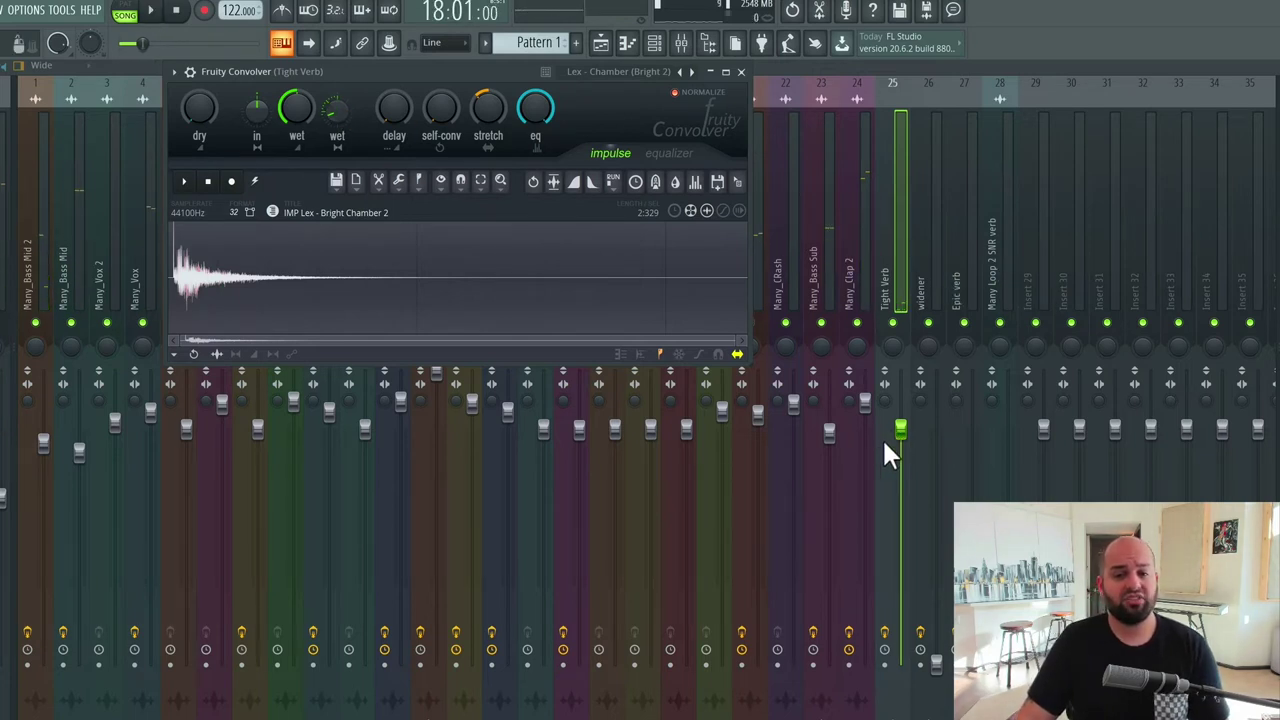
# Pull the Tight Verb channel fader lower and stop playback
pyautogui.moveTo(913, 430); pyautogui.dragTo(901, 487)
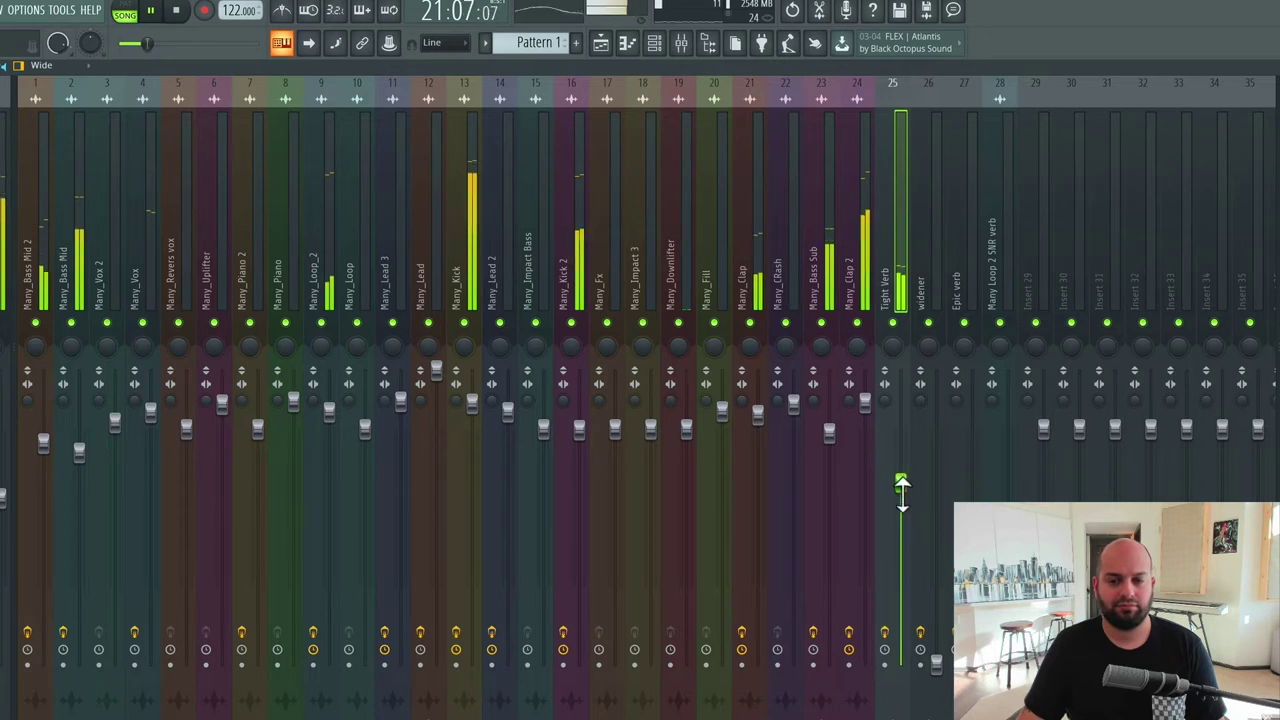
pyautogui.scroll(1, 908, 490)
pyautogui.press('space')
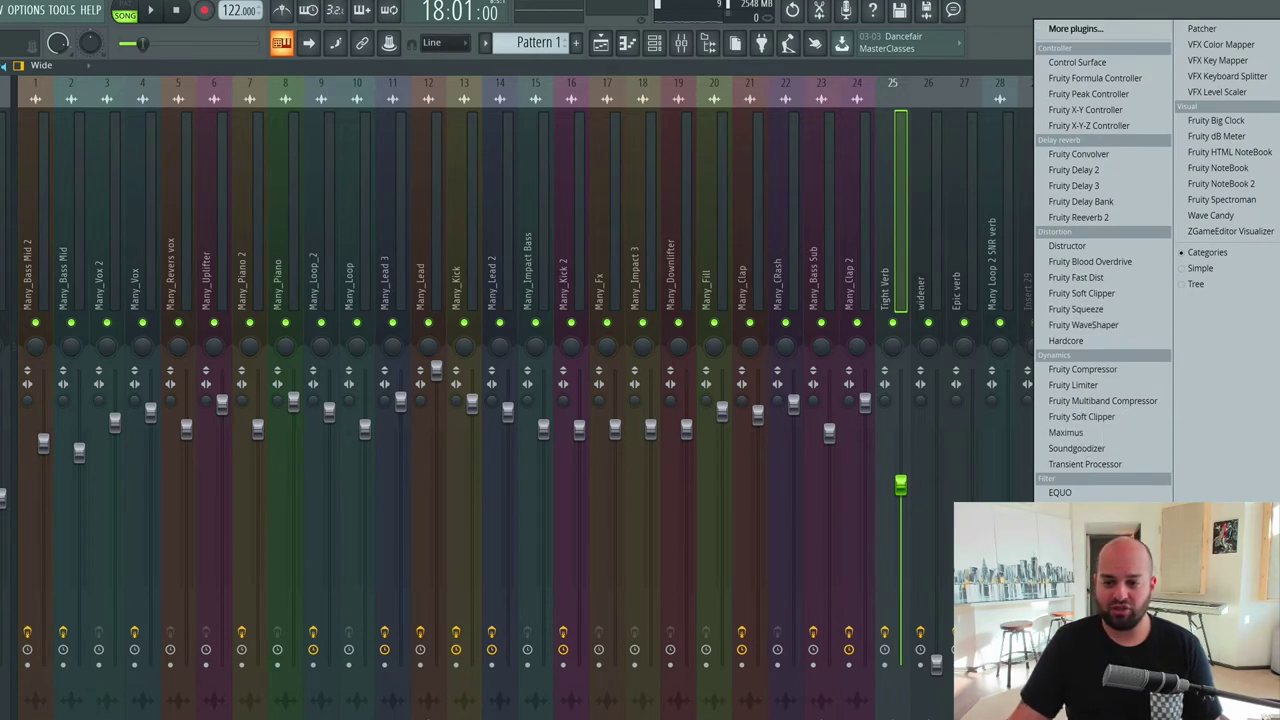
# Add Fruity parametric EQ 2 to Tight Verb: cut lows, dip band 4 at 465 Hz, boost band 6 near 4.4 kHz
pyautogui.press('Escape')
pyautogui.press('space')
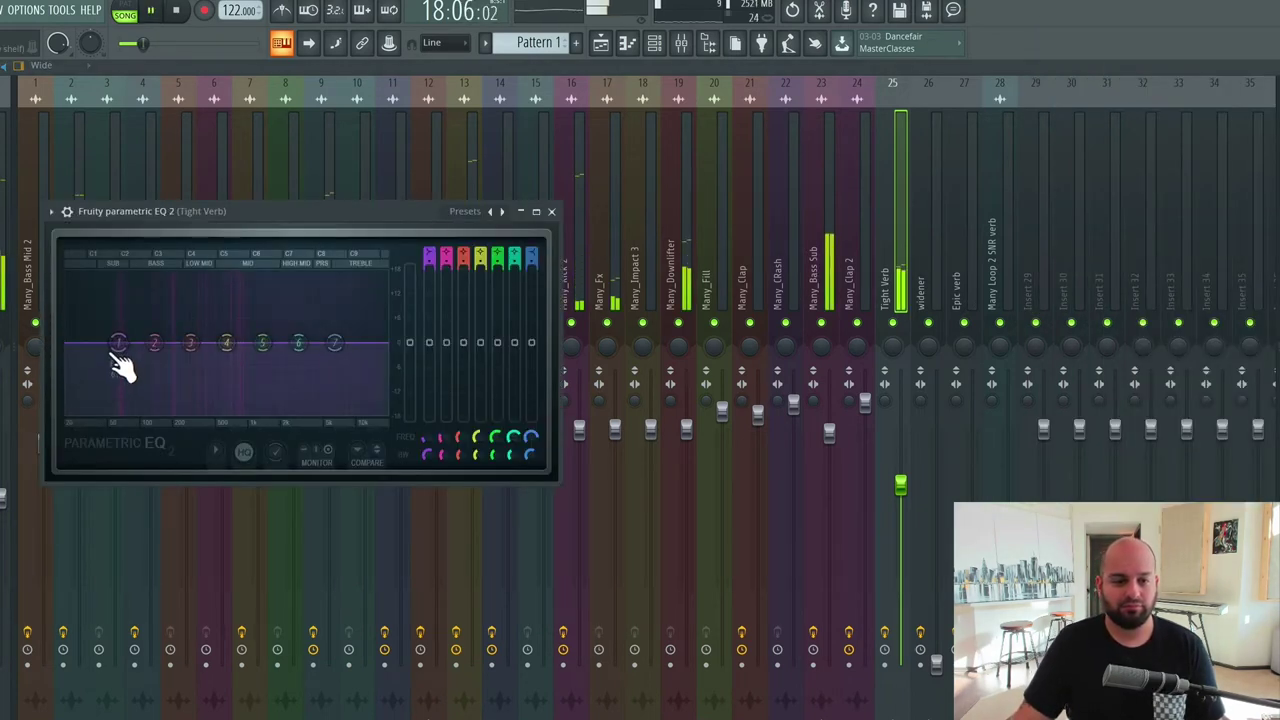
pyautogui.moveTo(118, 343); pyautogui.dragTo(174, 363)
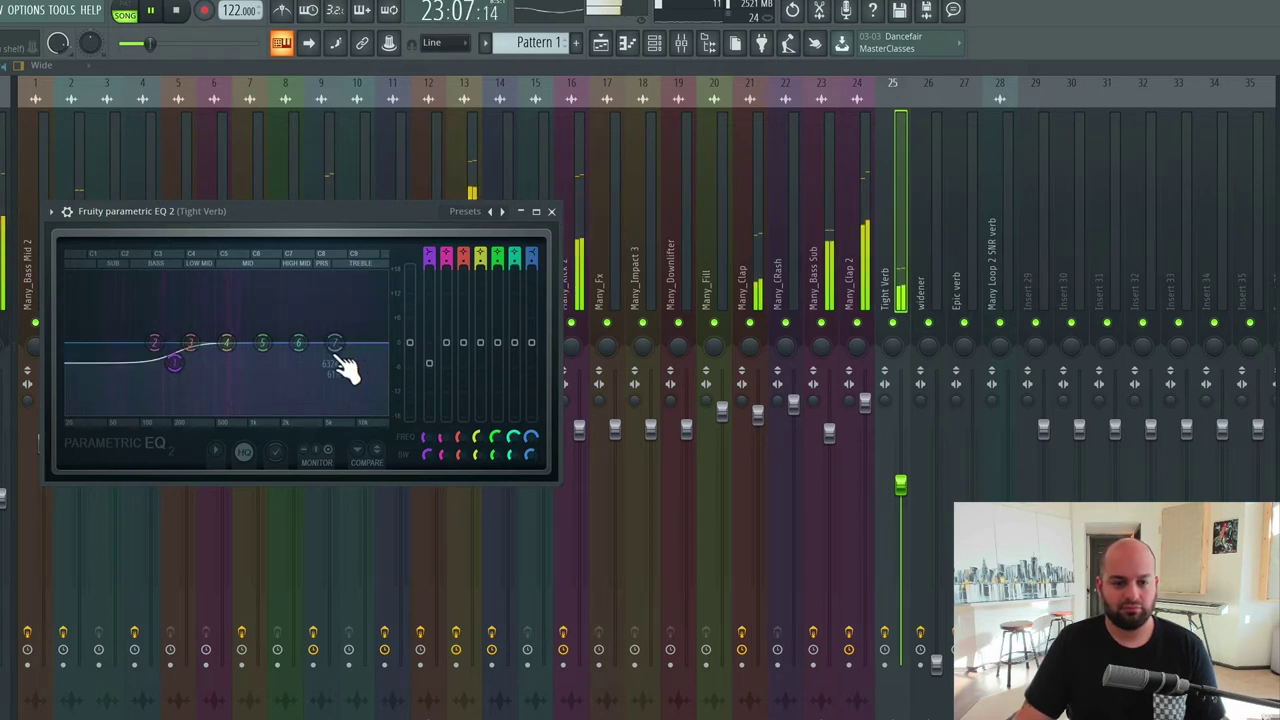
pyautogui.moveTo(226, 343)
pyautogui.mouseDown()
pyautogui.moveTo(206, 337)
pyautogui.moveTo(212, 352)
pyautogui.mouseUp()
pyautogui.moveTo(298, 343); pyautogui.dragTo(300, 331)
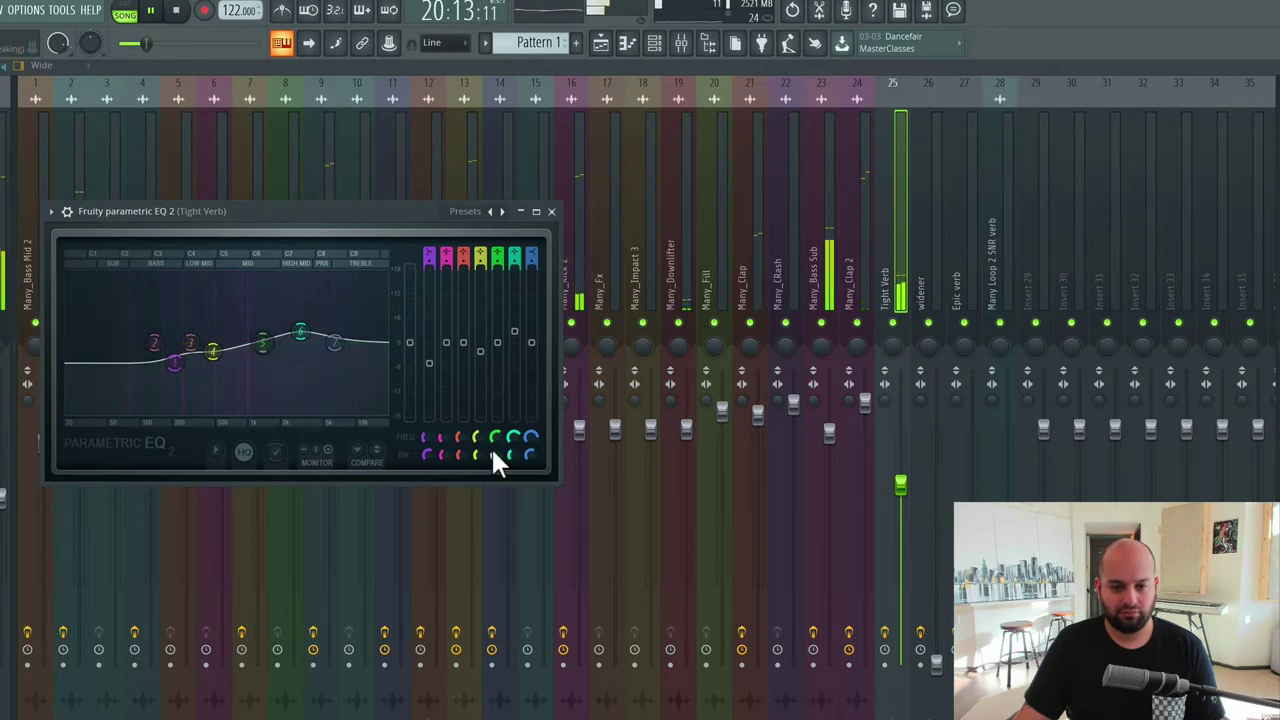
pyautogui.moveTo(510, 455); pyautogui.dragTo(386, 371)
pyautogui.moveTo(305, 335)
pyautogui.mouseDown()
pyautogui.moveTo(321, 298)
pyautogui.moveTo(314, 330)
pyautogui.mouseUp()
pyautogui.press('space')
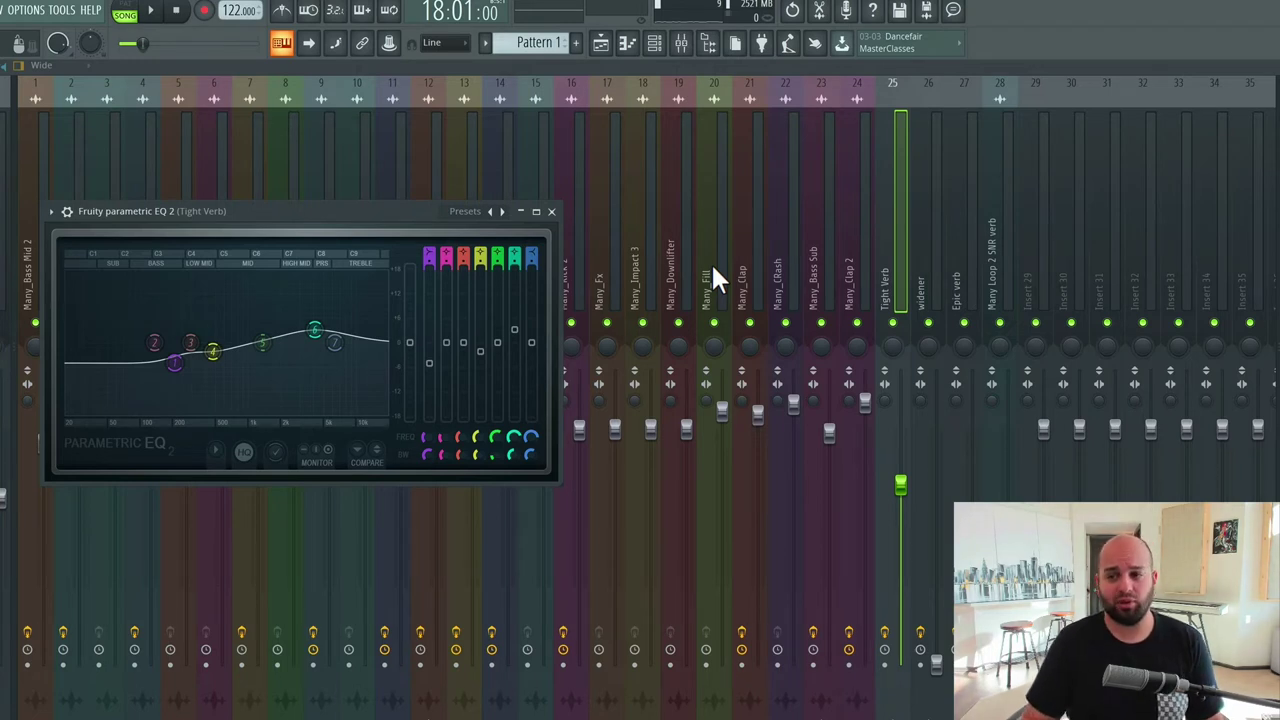
# Close the EQ window and stop playback
pyautogui.press('Escape')
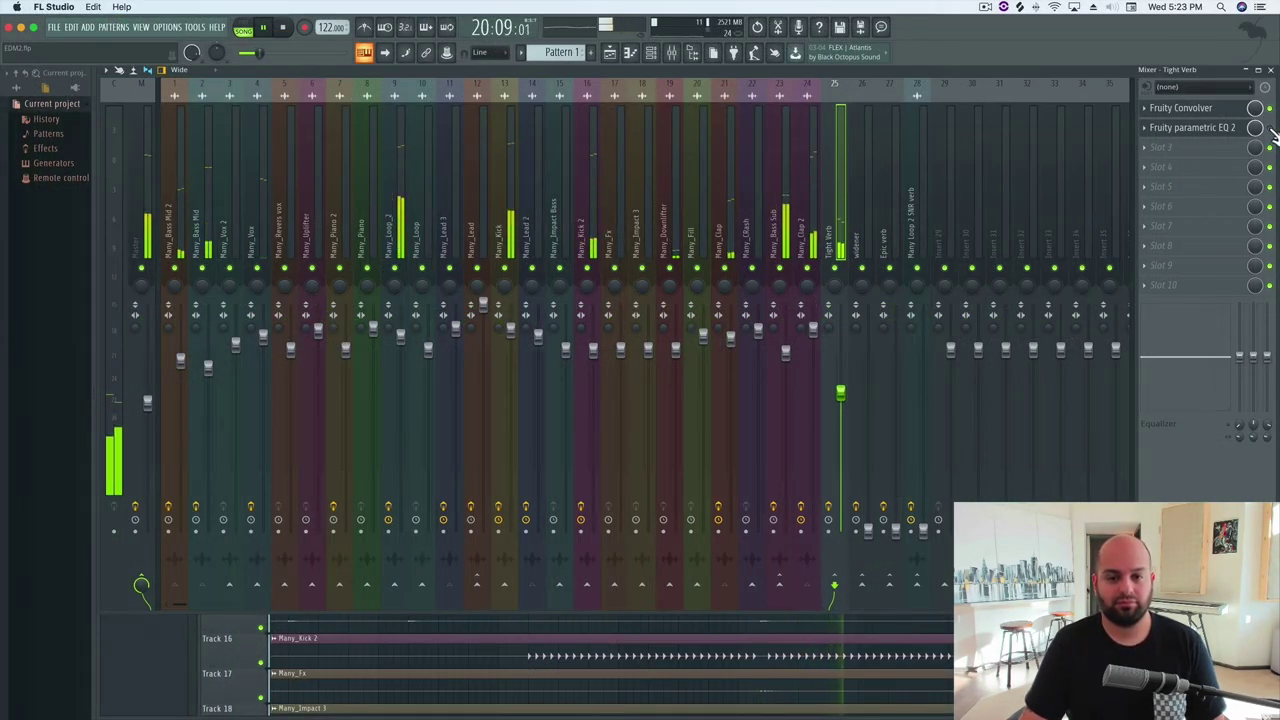
pyautogui.press('space')
pyautogui.press('space')
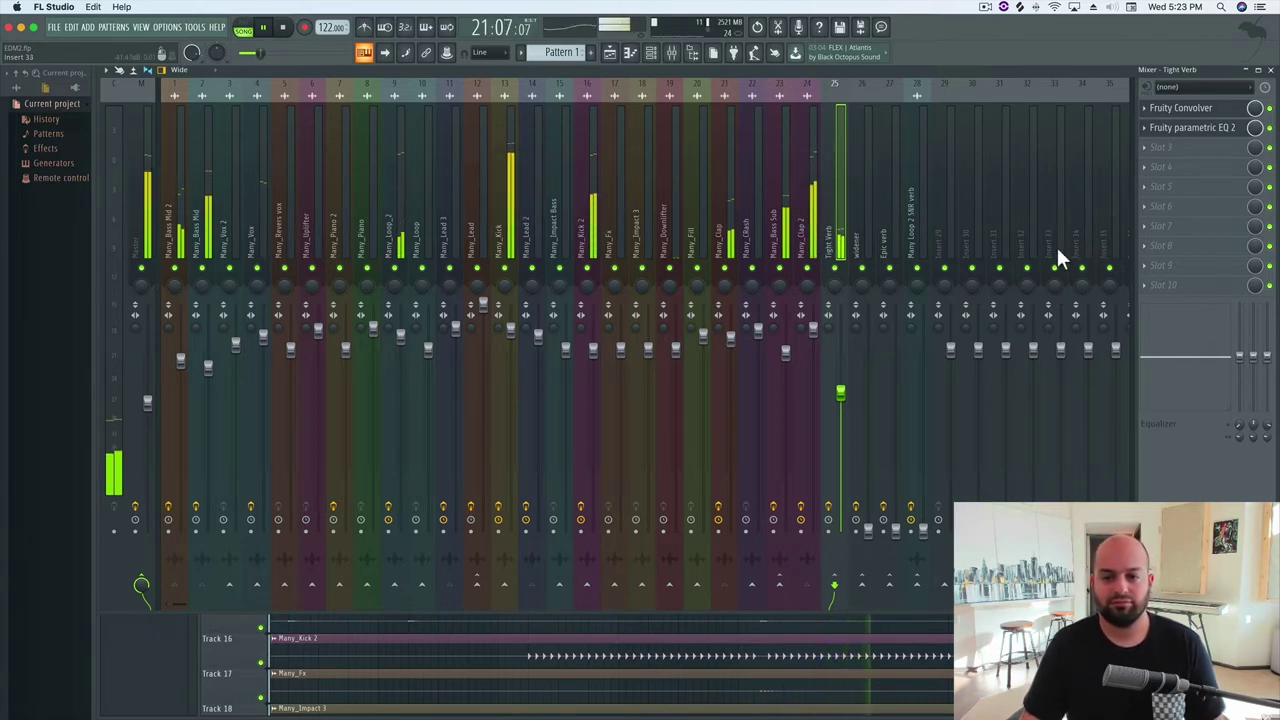
pyautogui.press('space')
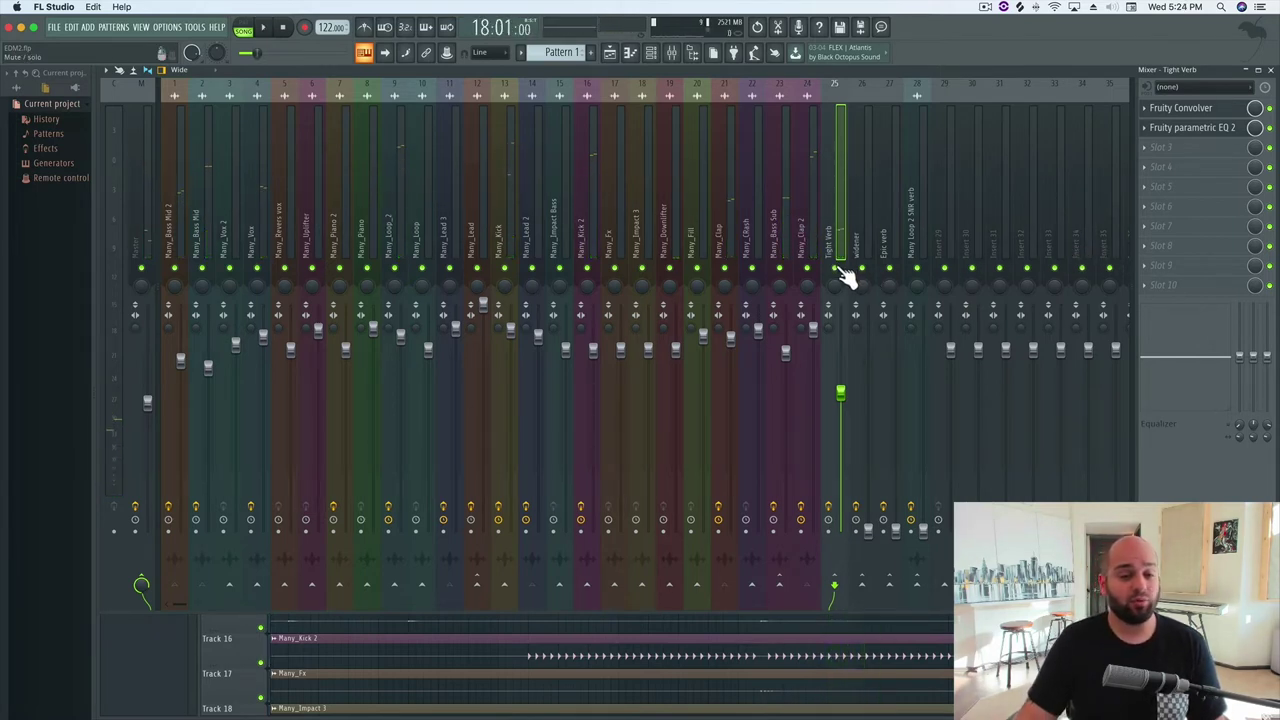
# Mute Tight Verb and compare the song with and without the reverb, then stop
pyautogui.click(838, 268)
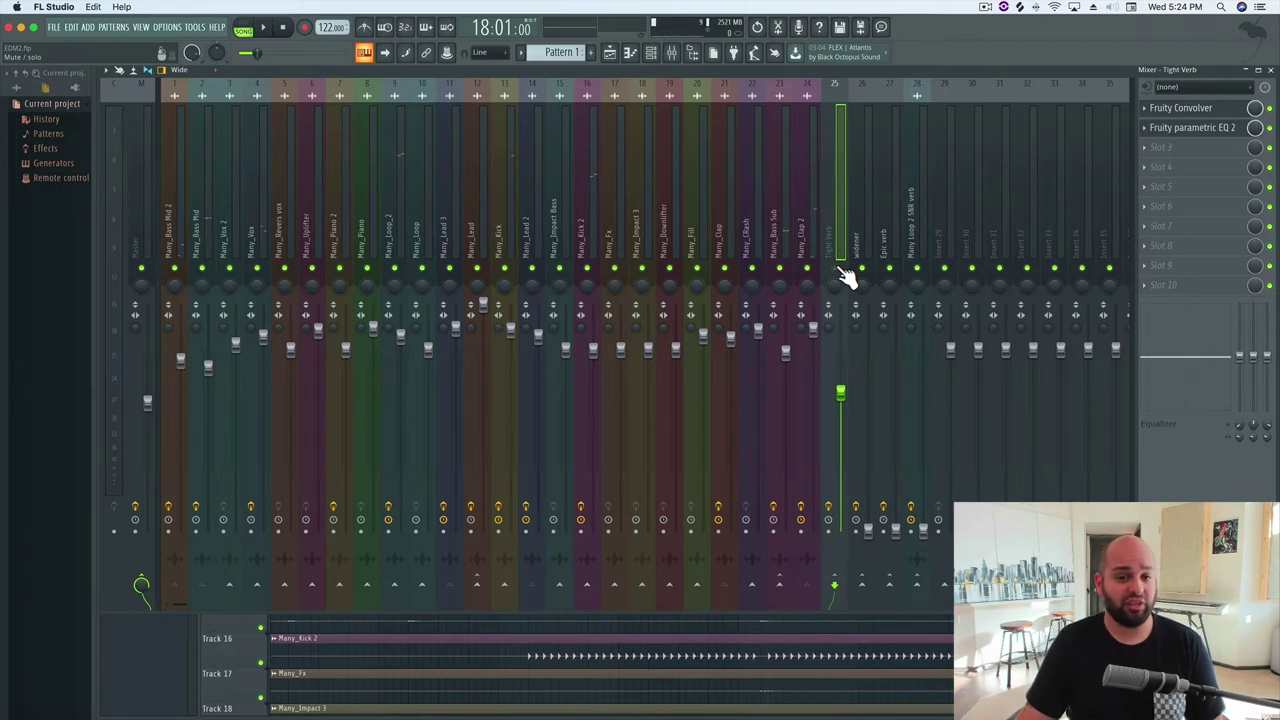
pyautogui.press('space')
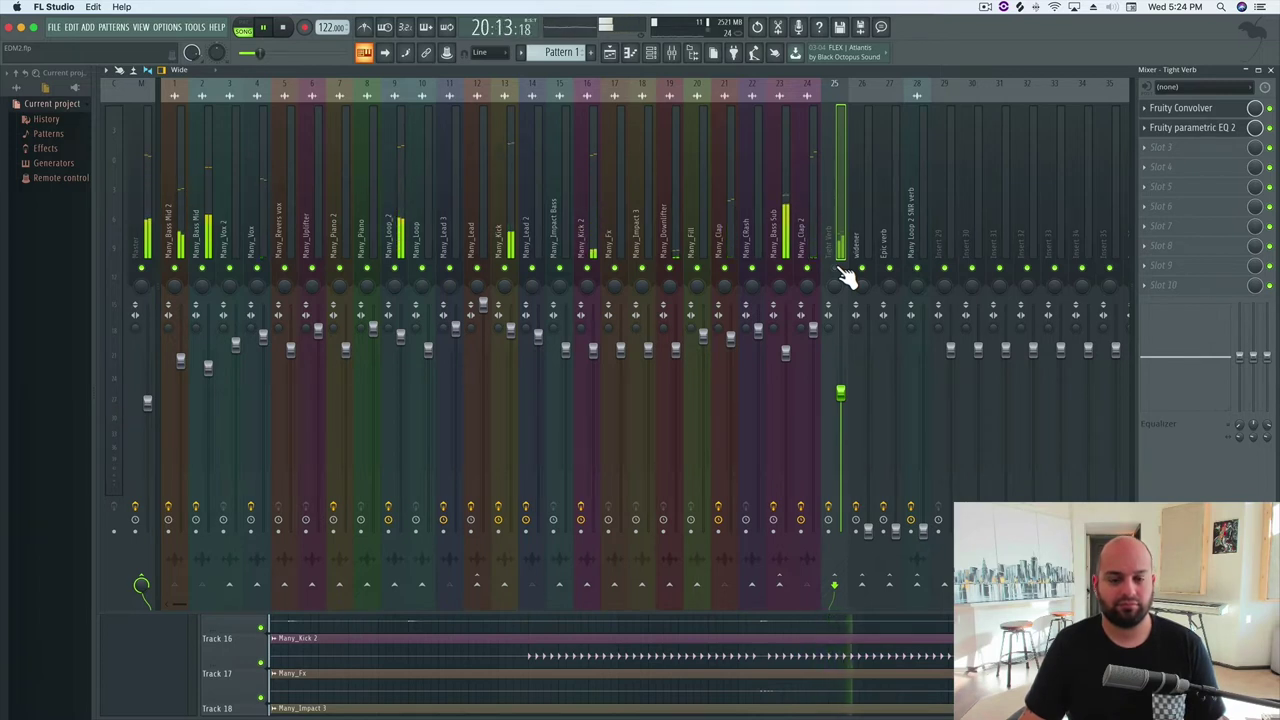
pyautogui.press('space')
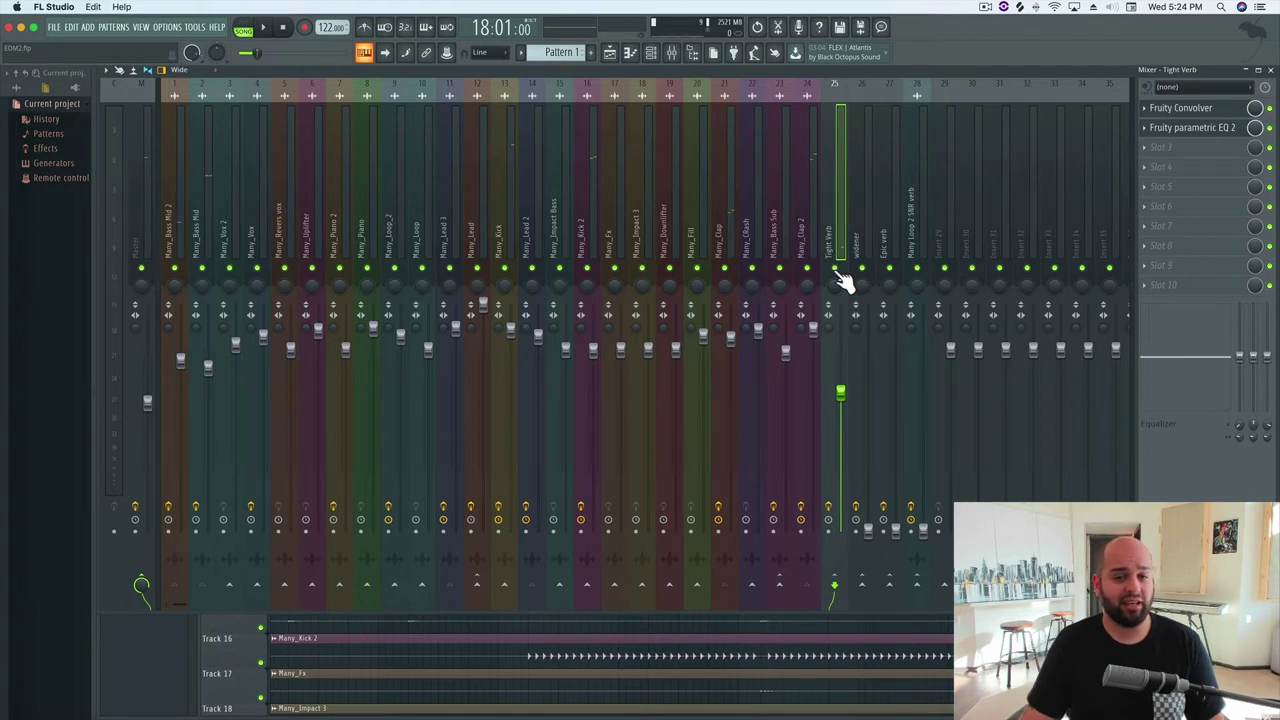
pyautogui.press('space')
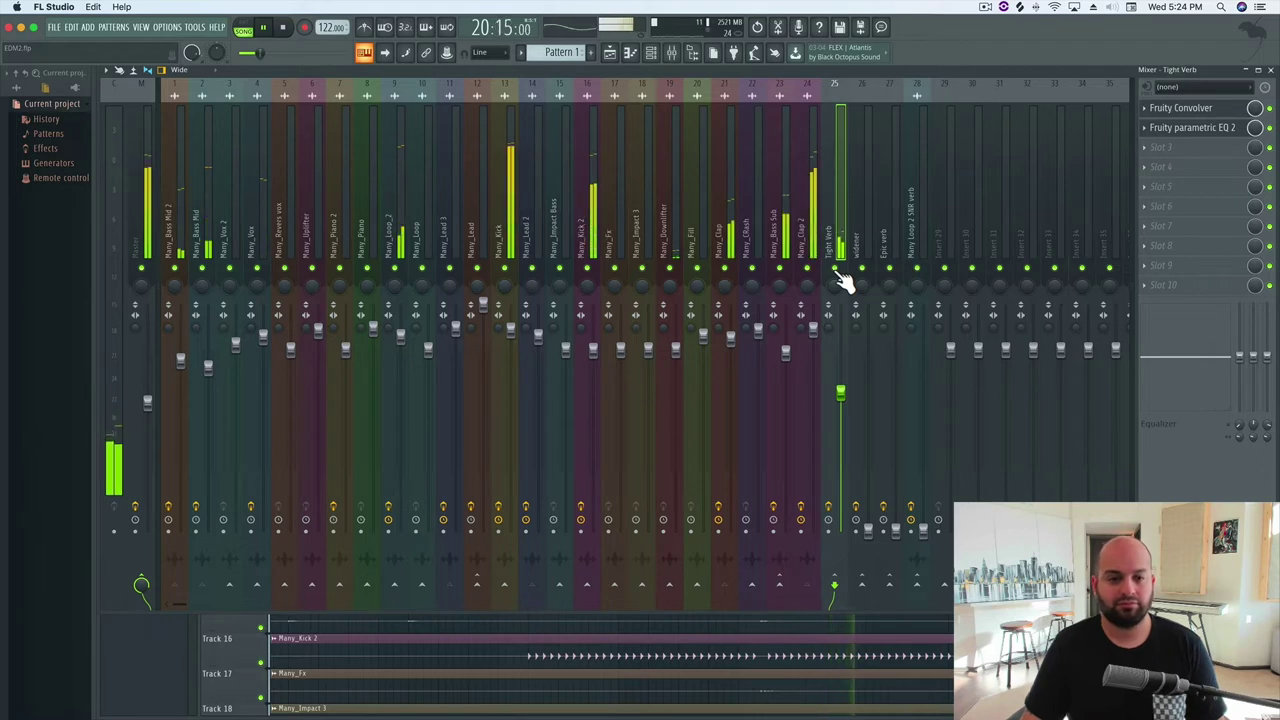
pyautogui.press('space')
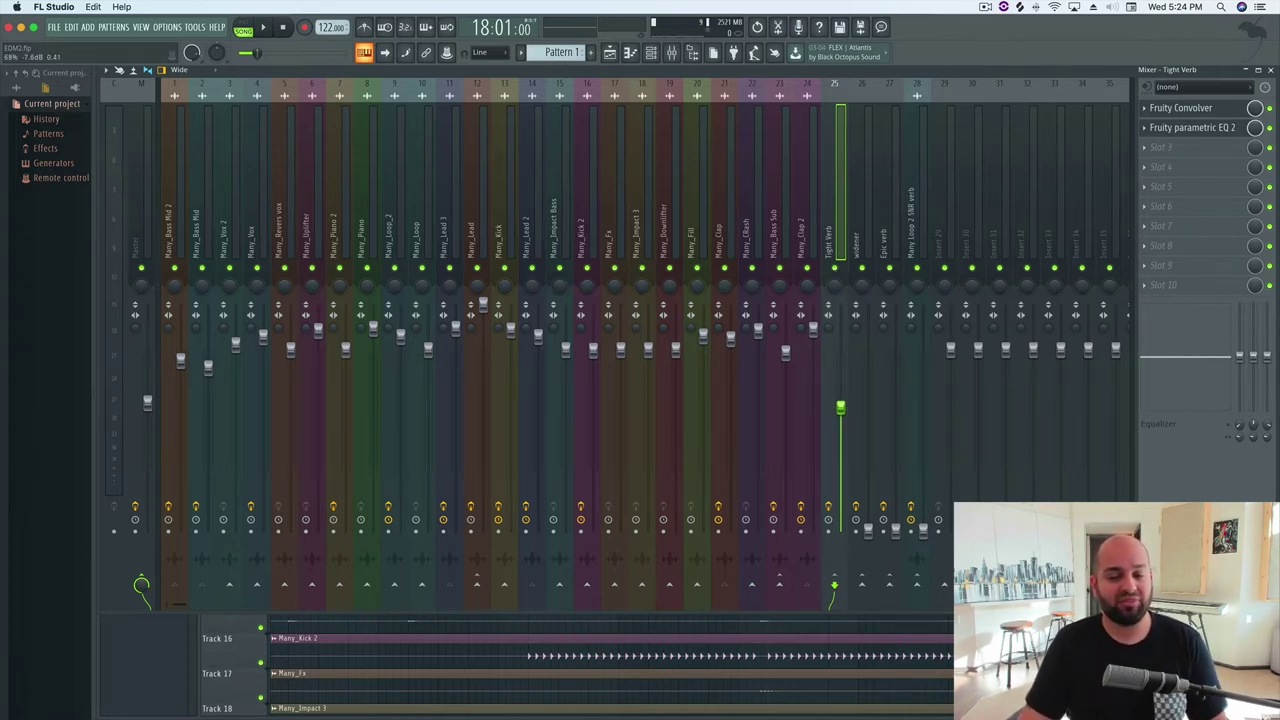
pyautogui.press('space')
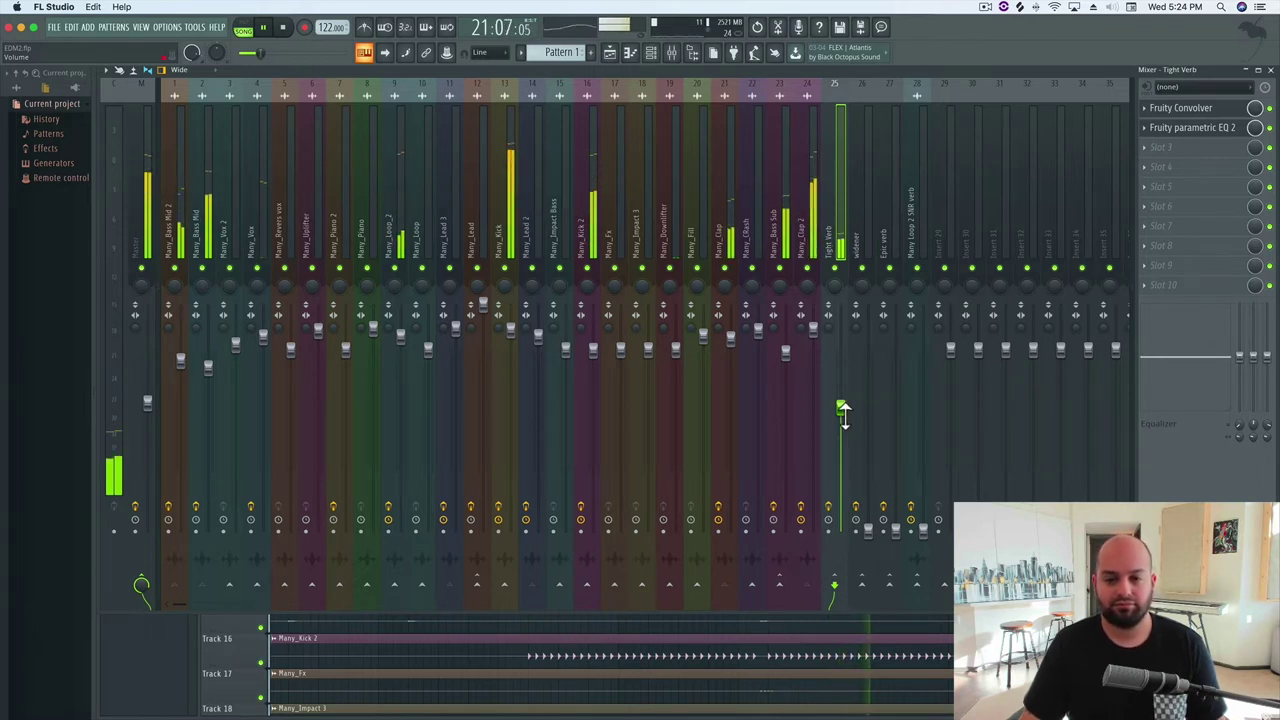
pyautogui.press('space')
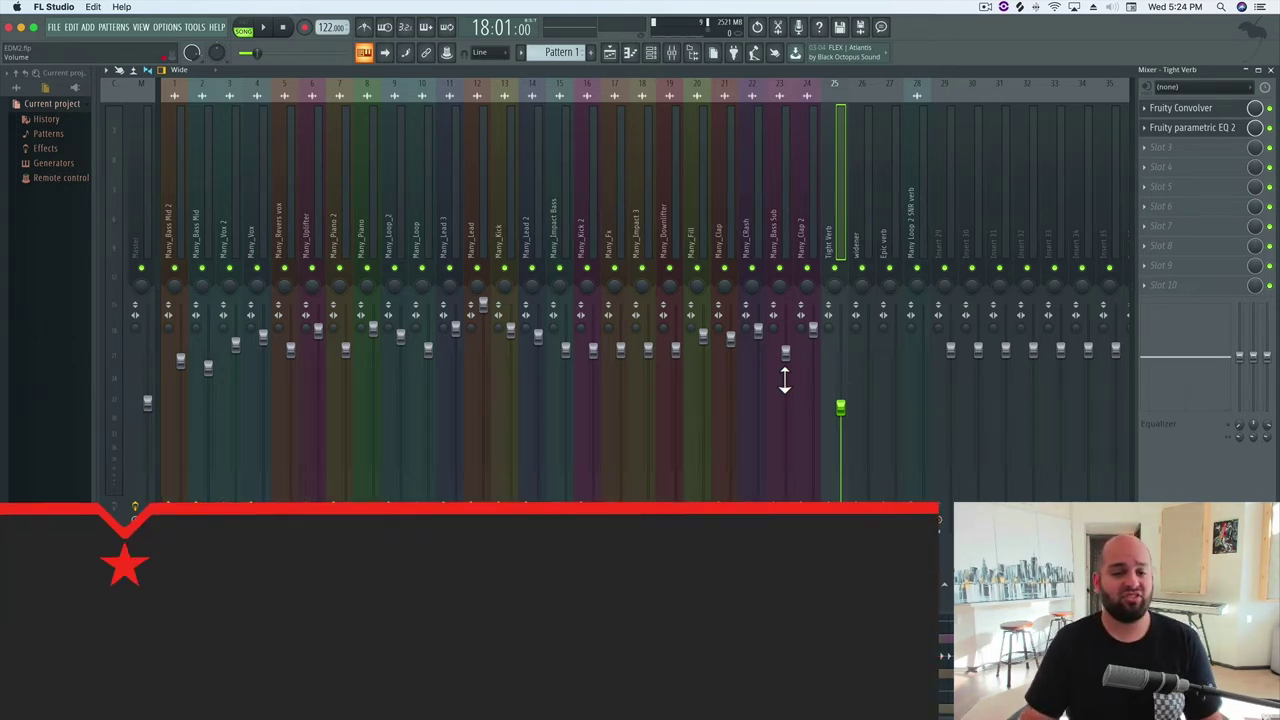
# Solo Many_Loop_2 to hear it alone, unsolo it, then show its inserts and SNR verb send
pyautogui.rightClick(396, 268)
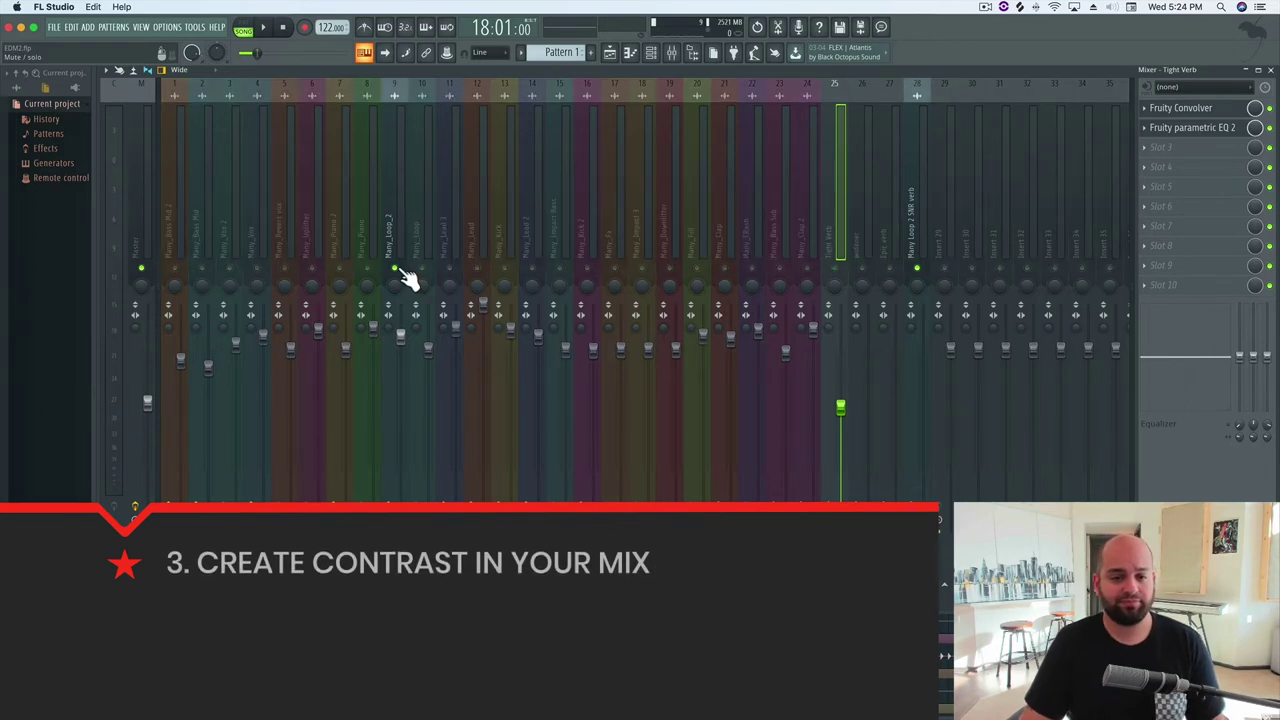
pyautogui.press('space')
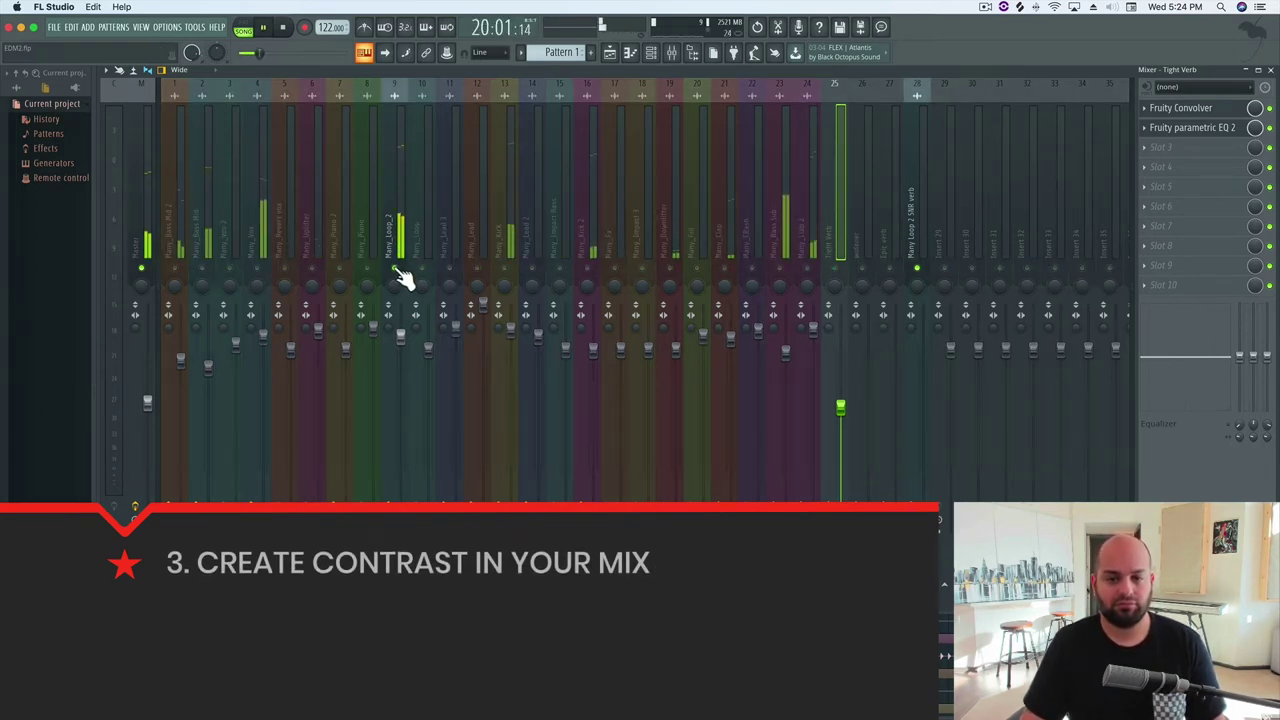
pyautogui.press('space')
pyautogui.rightClick(396, 268)
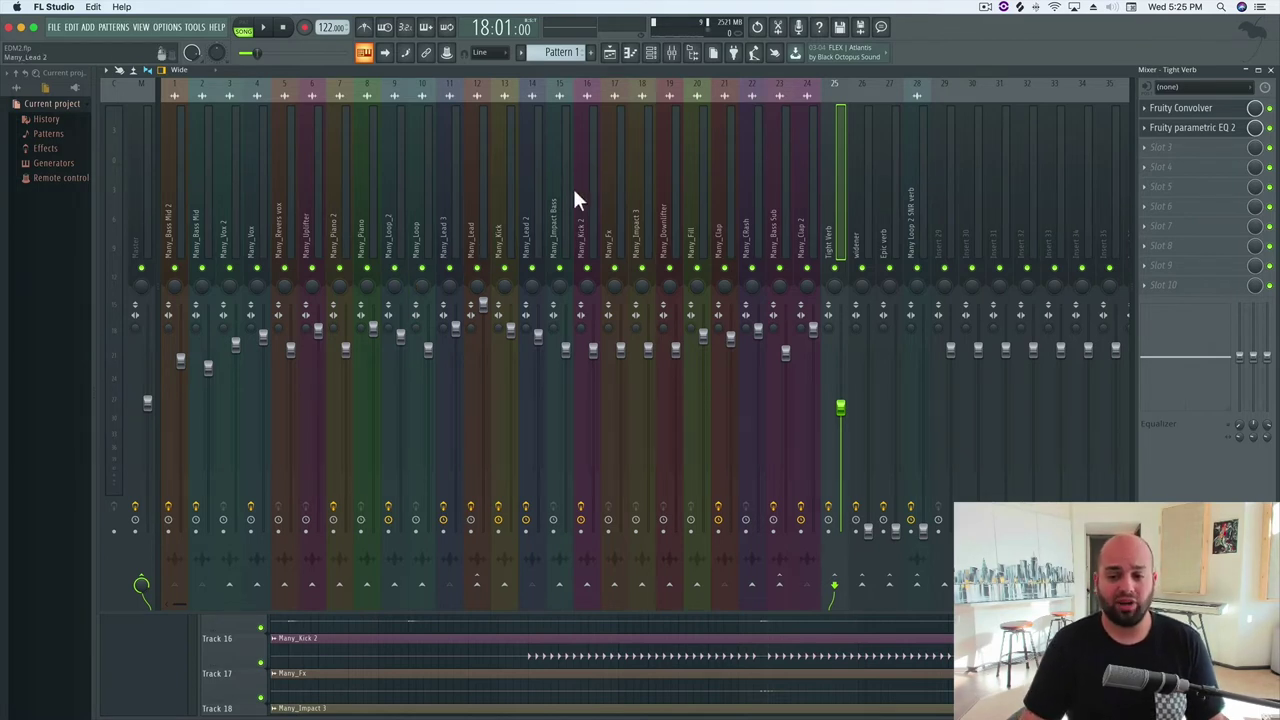
pyautogui.click(394, 191)
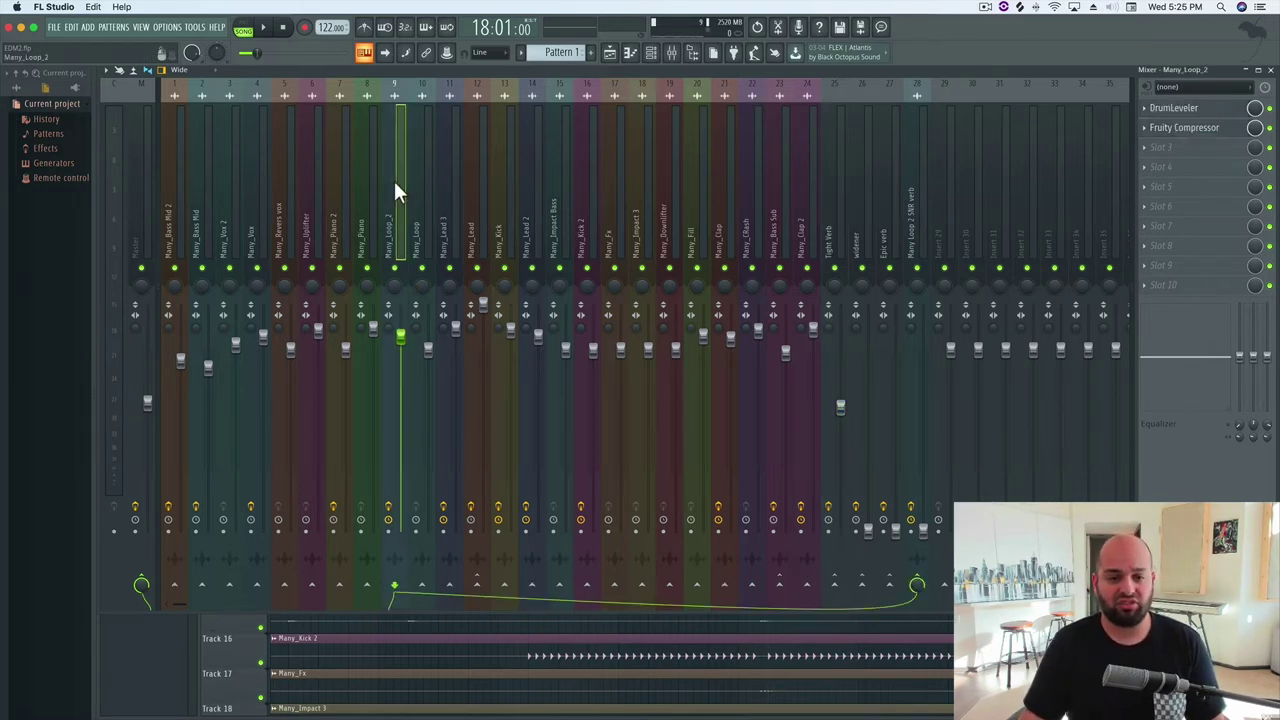
# Select the Many Loop 2 SNR verb return to show its Fruity Reeverb 2
pyautogui.click(918, 166)
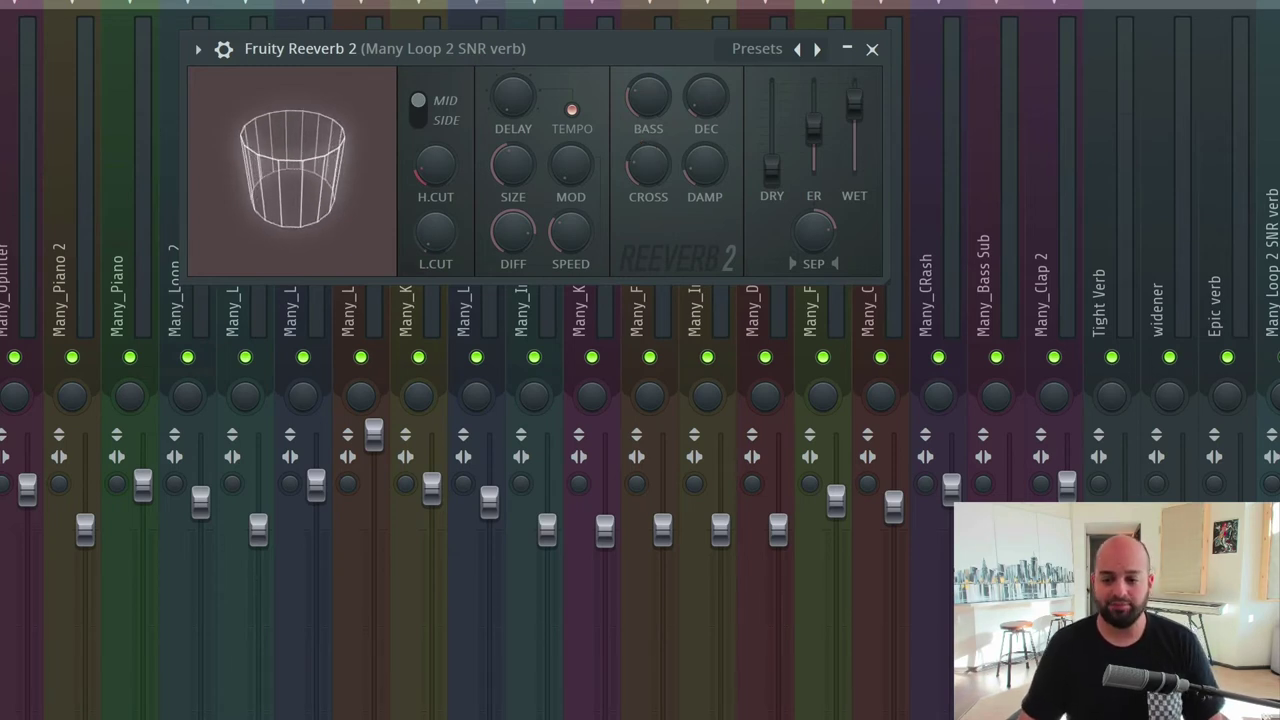
# Raise the snare reverb's early reflections and turn its delay down near minimum
pyautogui.press('space')
pyautogui.press('Escape')
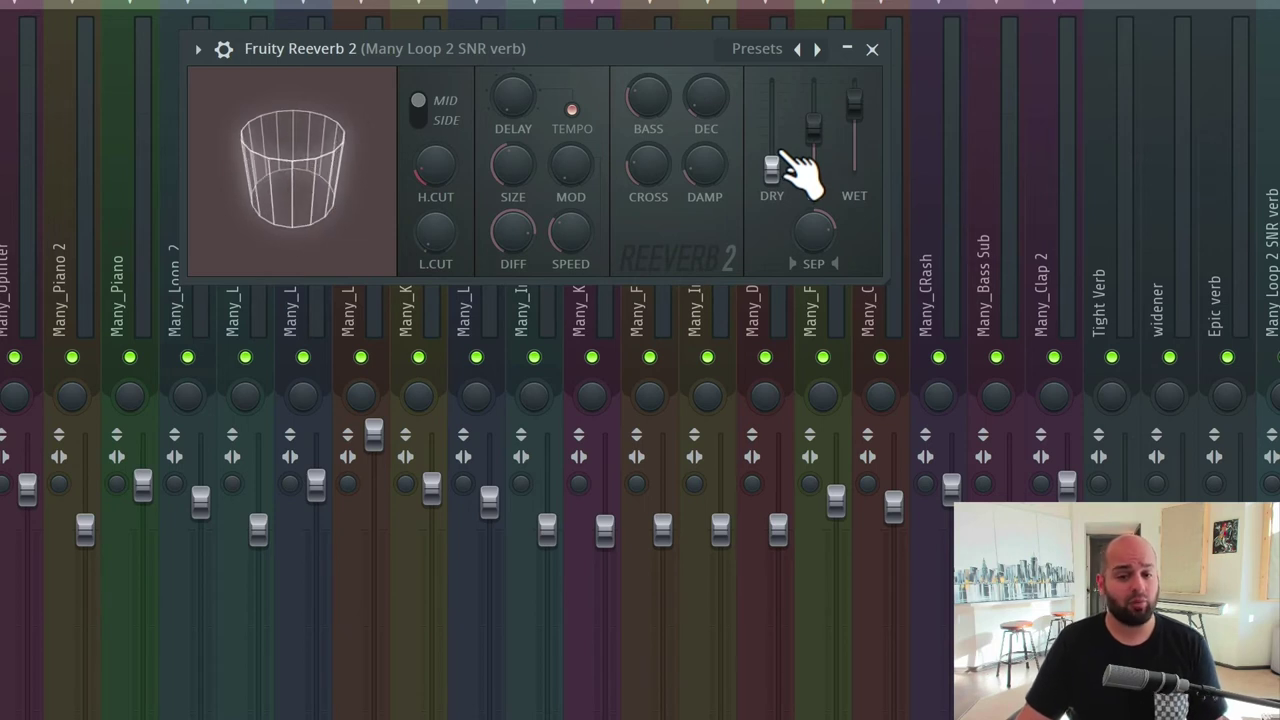
pyautogui.moveTo(813, 128); pyautogui.dragTo(854, 118)
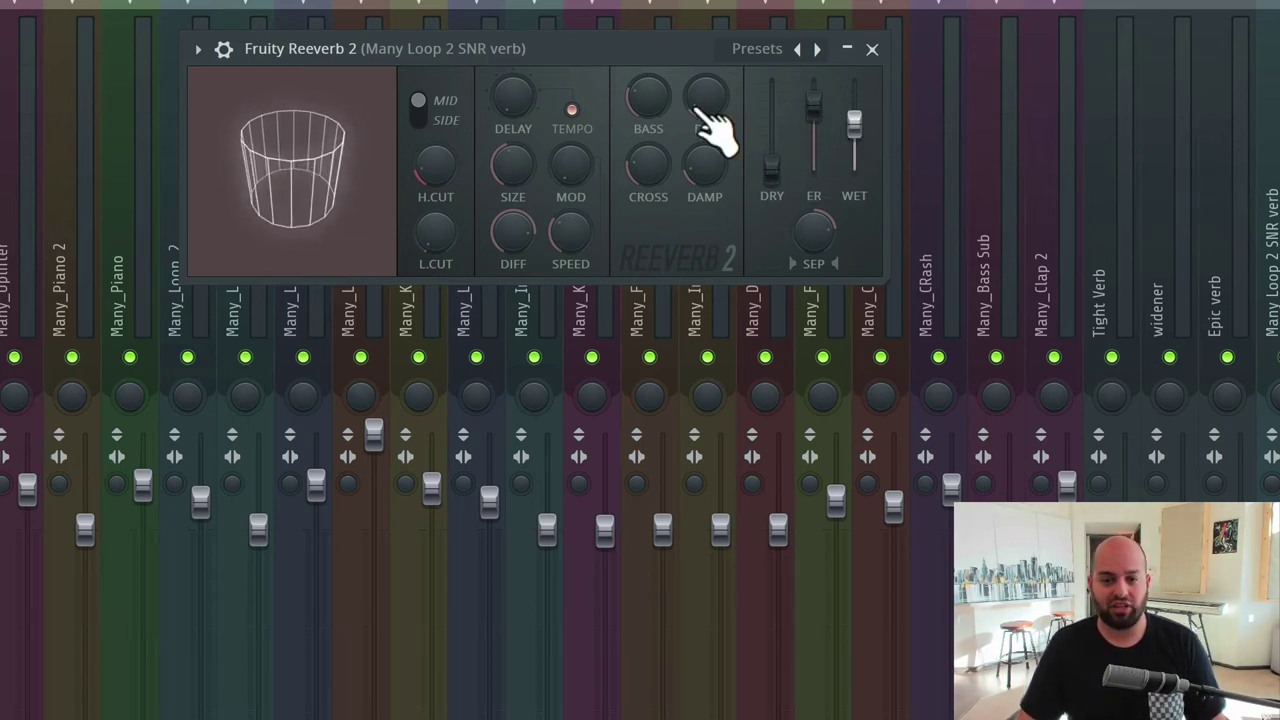
pyautogui.moveTo(529, 94)
pyautogui.mouseDown()
pyautogui.moveTo(529, 110)
pyautogui.moveTo(529, 96)
pyautogui.mouseUp()
# Audition the change, pull the early reflections back down, and close Reeverb 2
pyautogui.press('space')
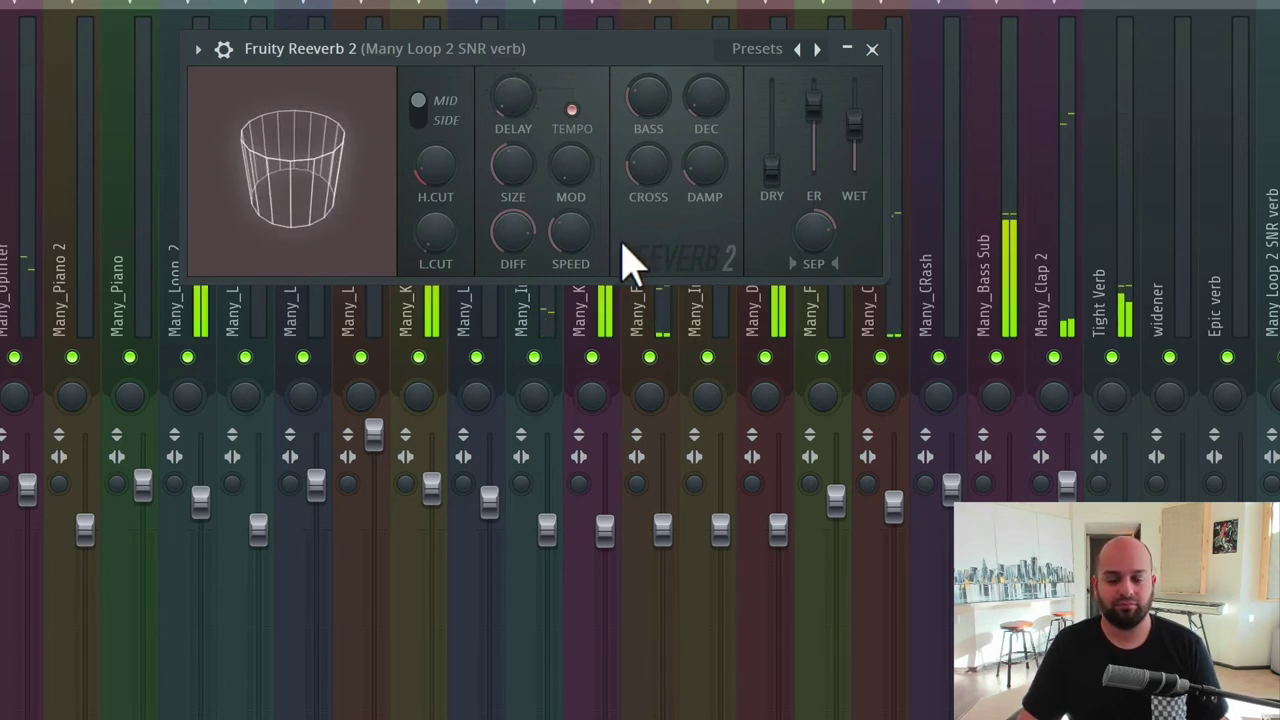
pyautogui.click(535, 115)
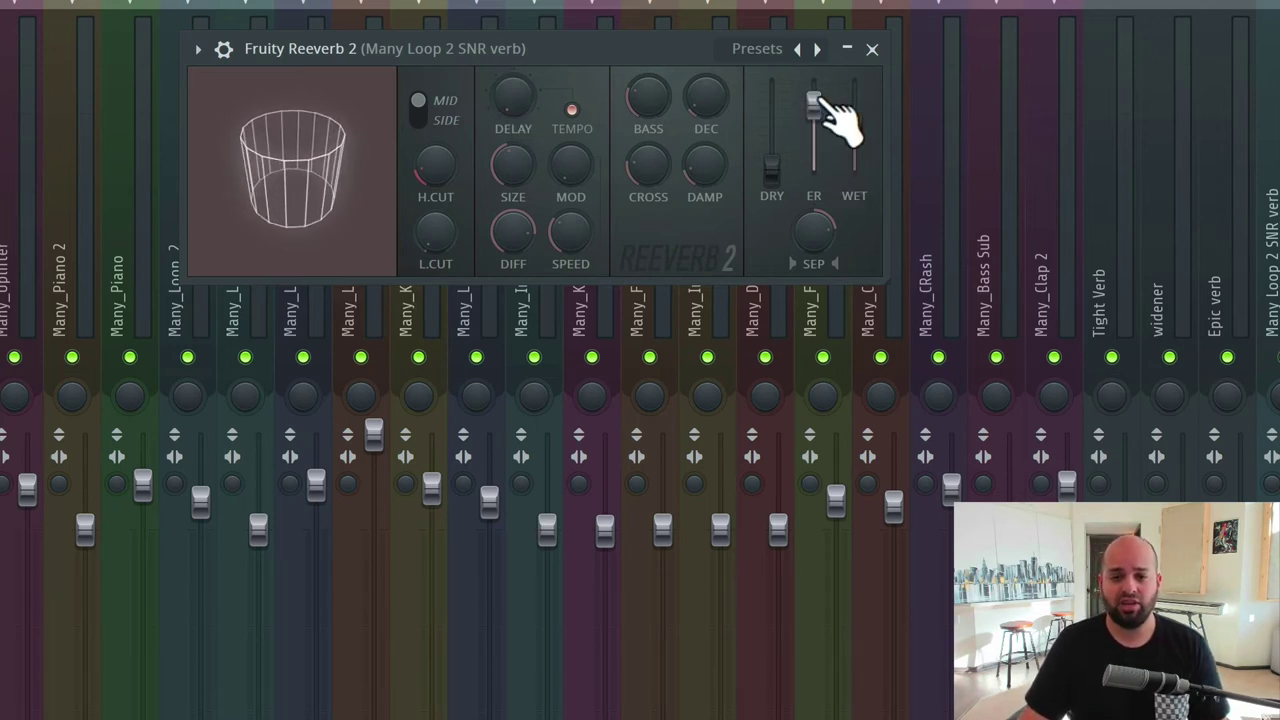
pyautogui.moveTo(814, 100); pyautogui.dragTo(854, 97)
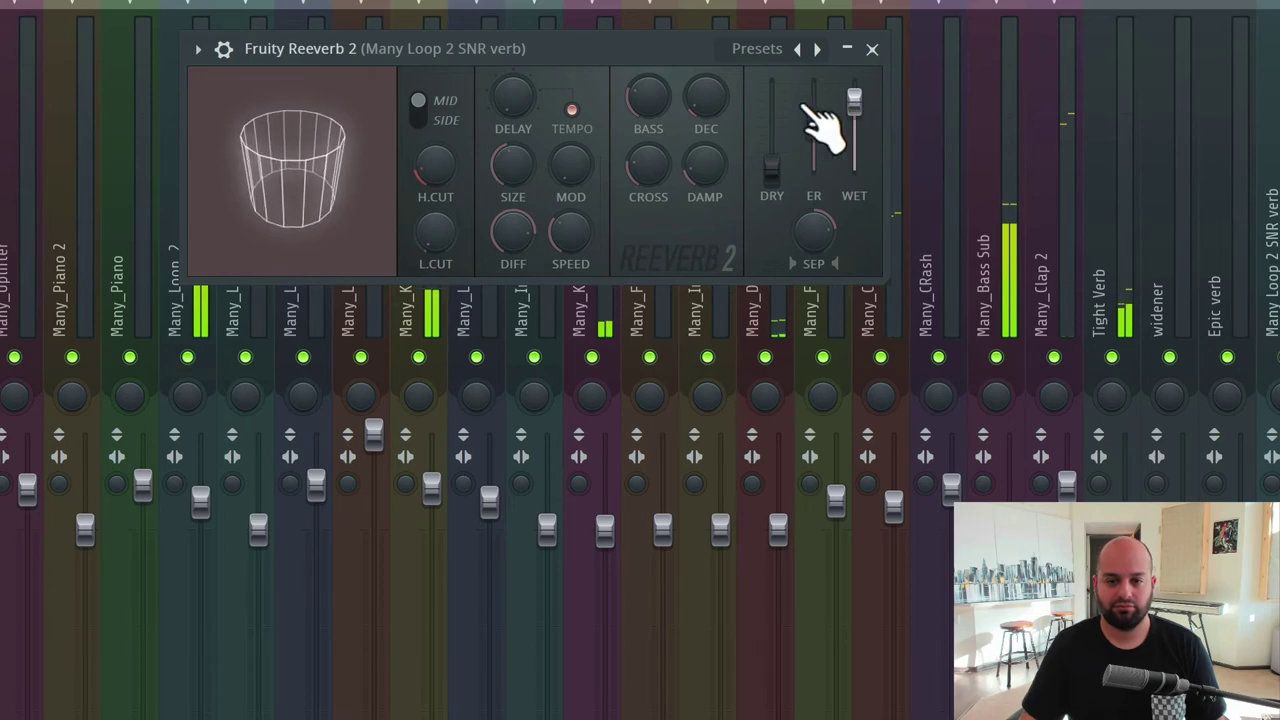
pyautogui.click(873, 49)
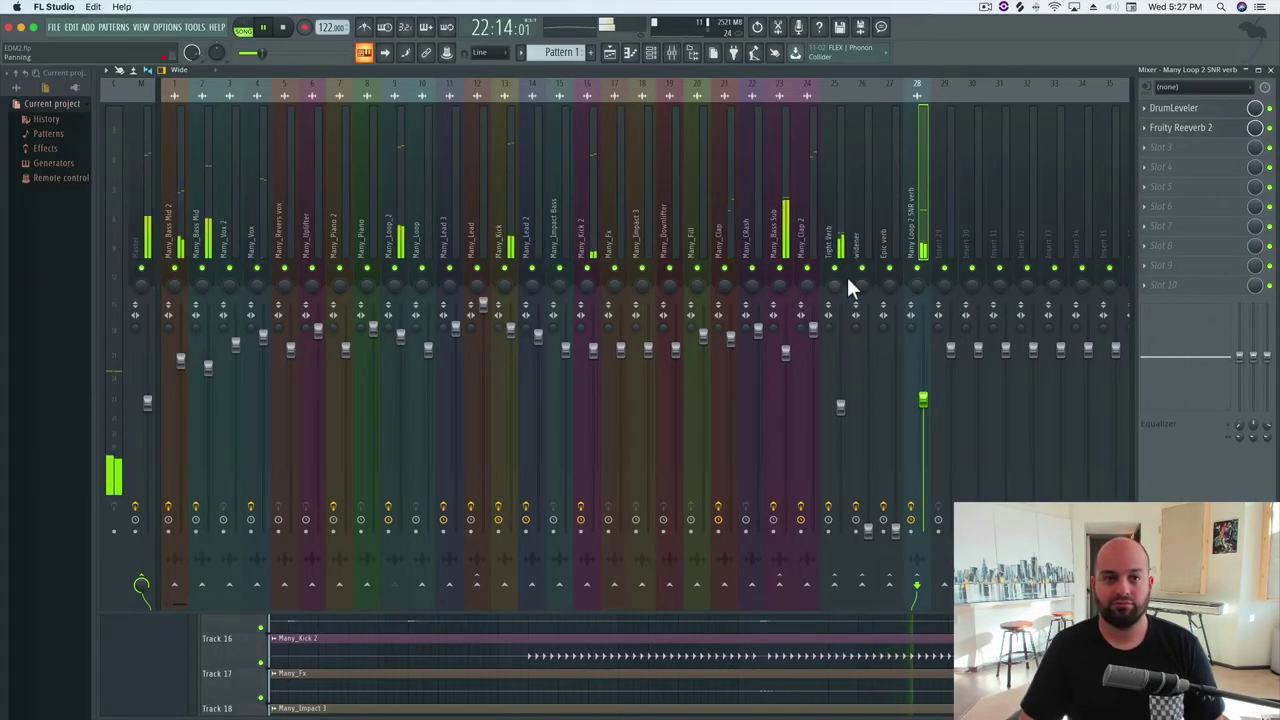
# Compare the mix with Tight Verb and Many Loop 2 SNR verb muted versus active
pyautogui.press('space')
pyautogui.click(837, 268)
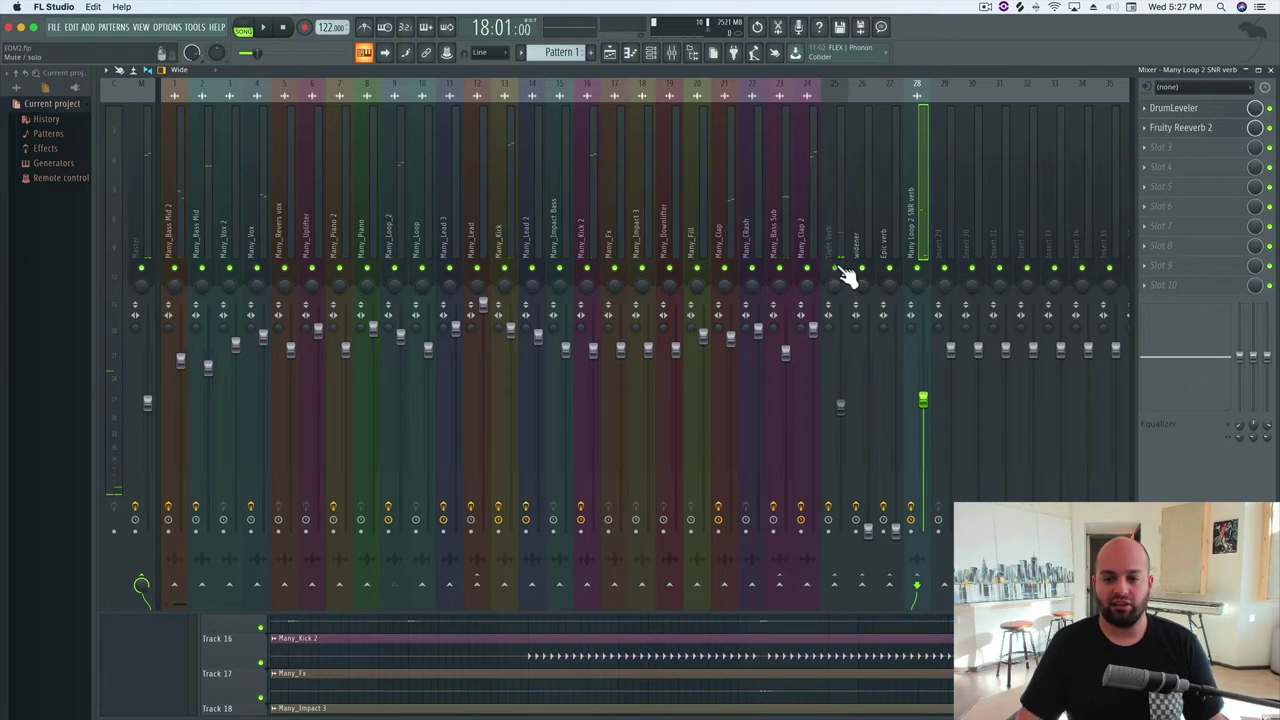
pyautogui.click(918, 270)
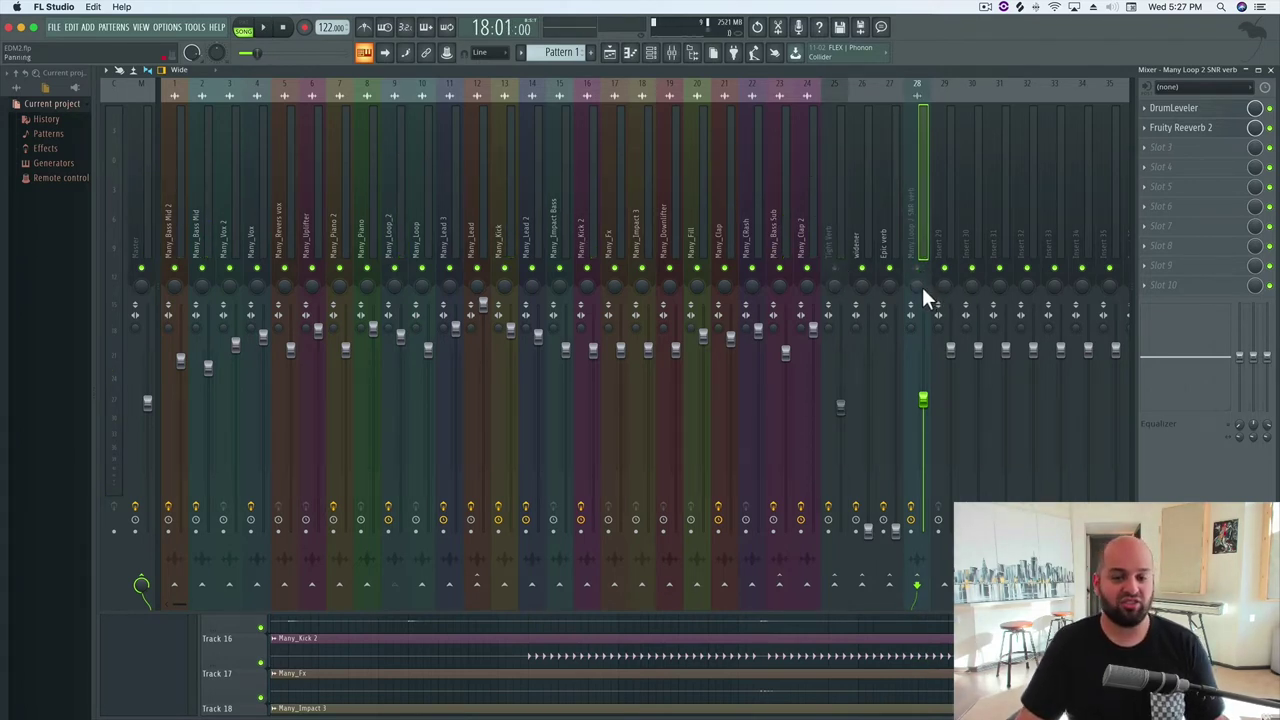
pyautogui.press('space')
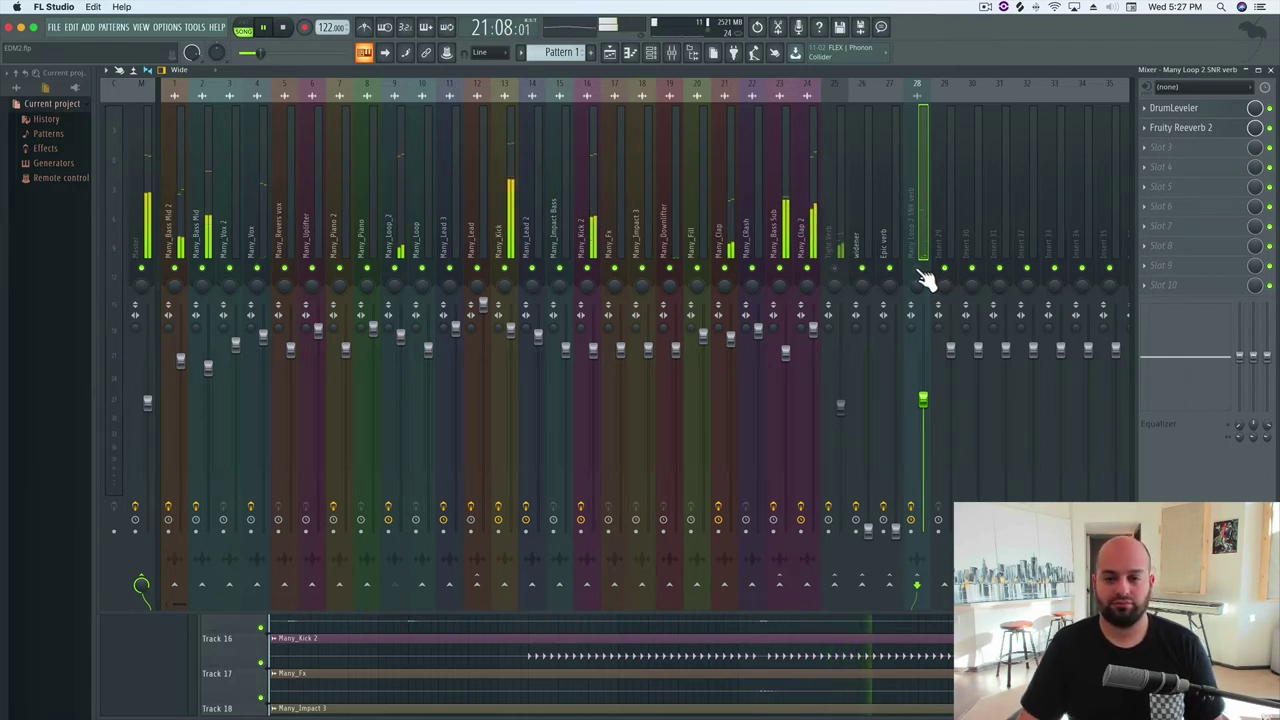
pyautogui.press('space')
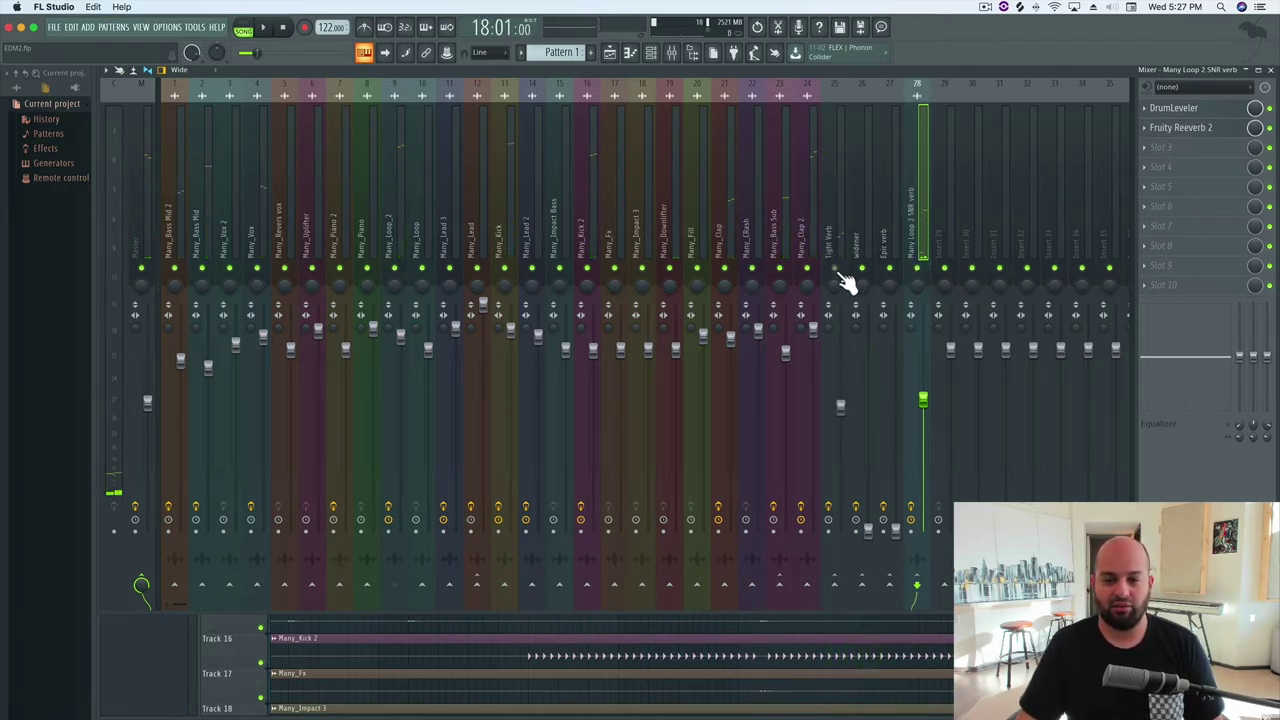
pyautogui.press('space')
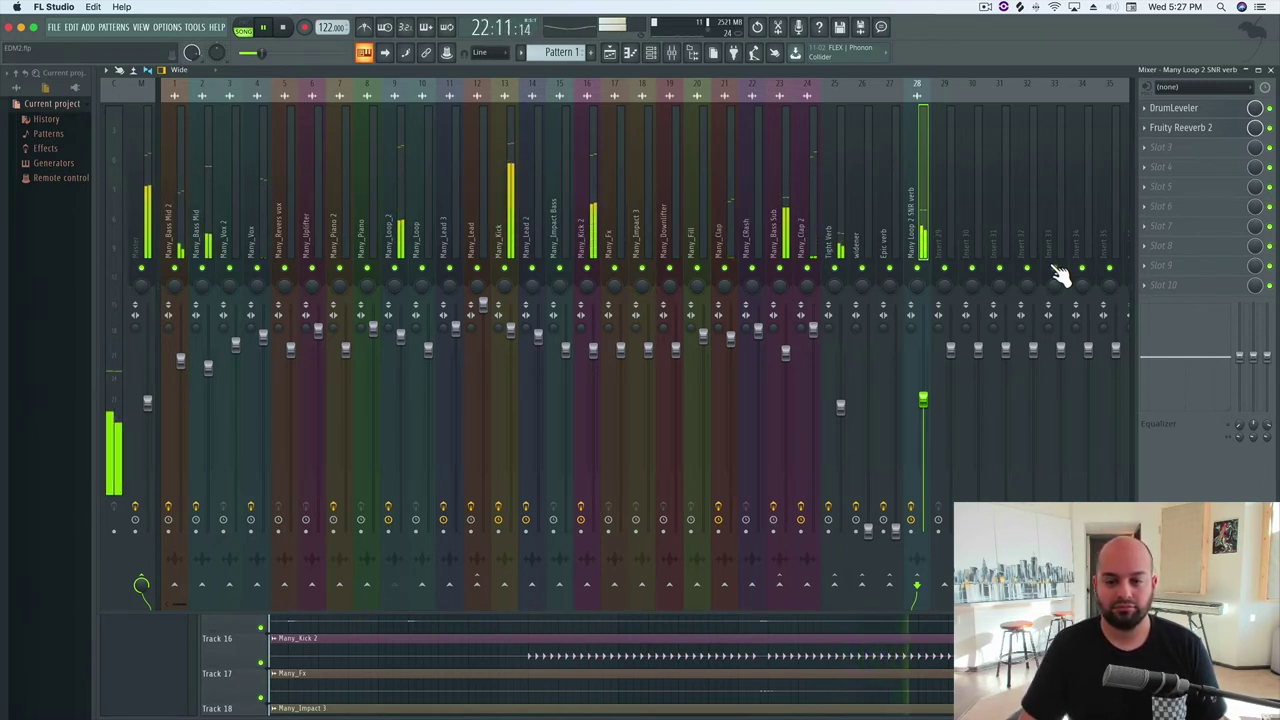
pyautogui.press('space')
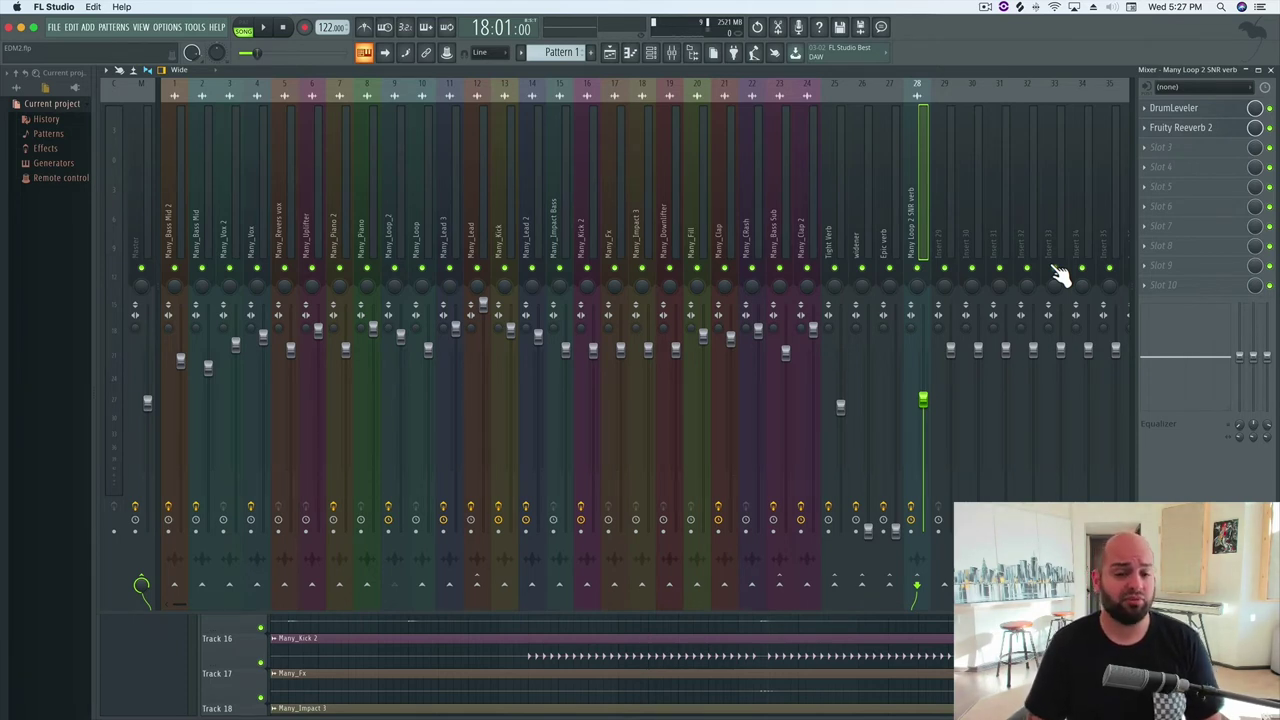
# Move the song position to around bar 27 and play the bigger section, then stop
pyautogui.moveTo(1027, 68); pyautogui.dragTo(1018, 141)
pyautogui.click(908, 108)
pyautogui.click(1038, 114)
pyautogui.click(1042, 115)
pyautogui.press('space')
pyautogui.moveTo(1208, 139); pyautogui.dragTo(1245, 70)
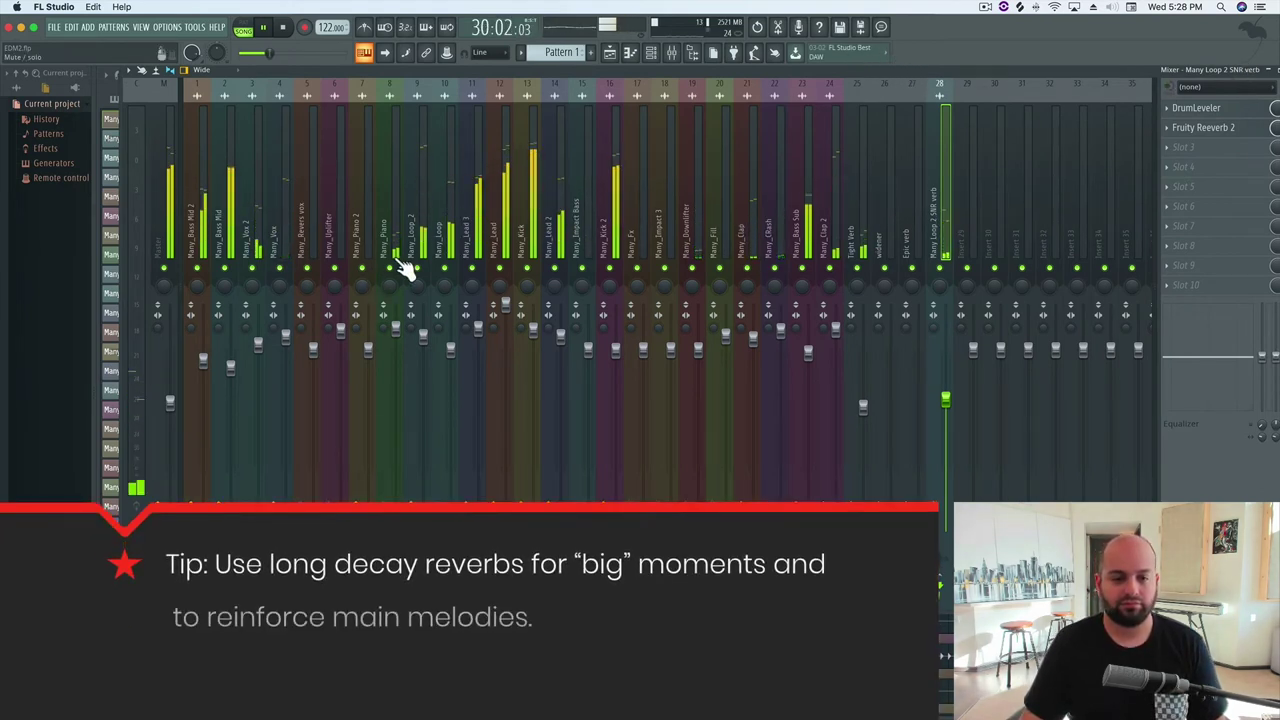
pyautogui.press('space')
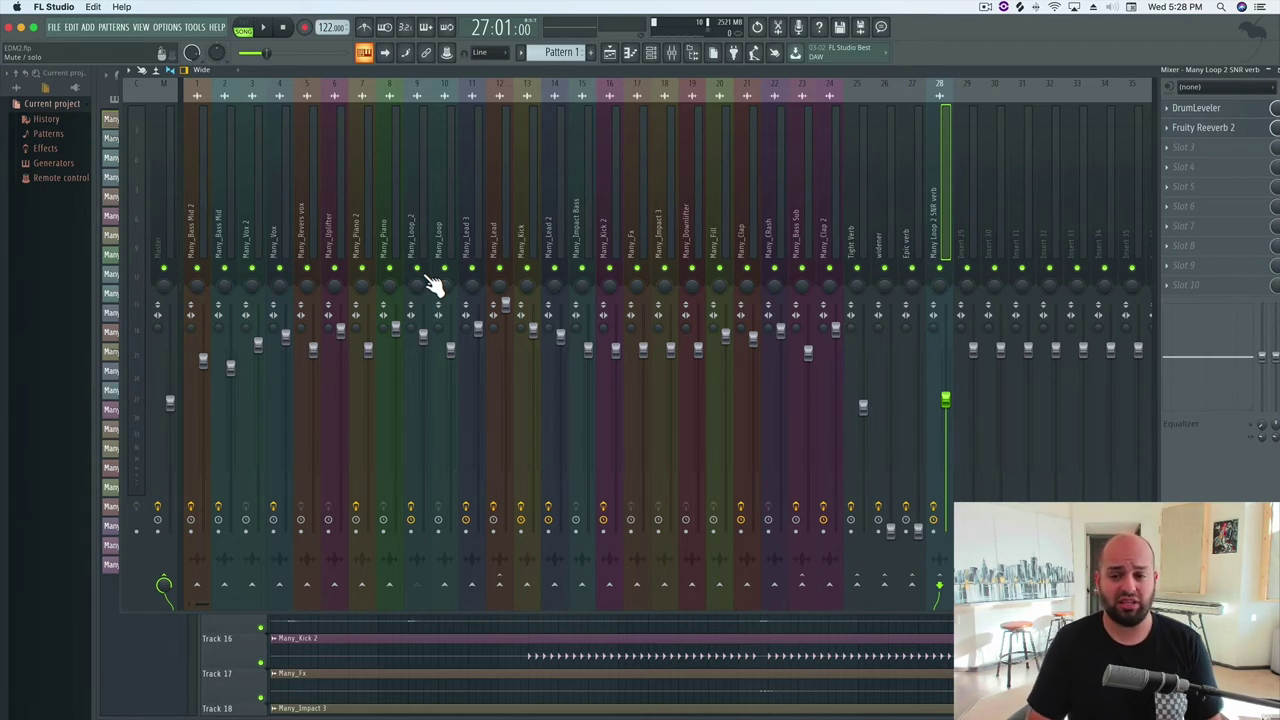
# Check Many_Lead's send to Epic verb, then lower Epic verb's early reflections and play
pyautogui.click(900, 148)
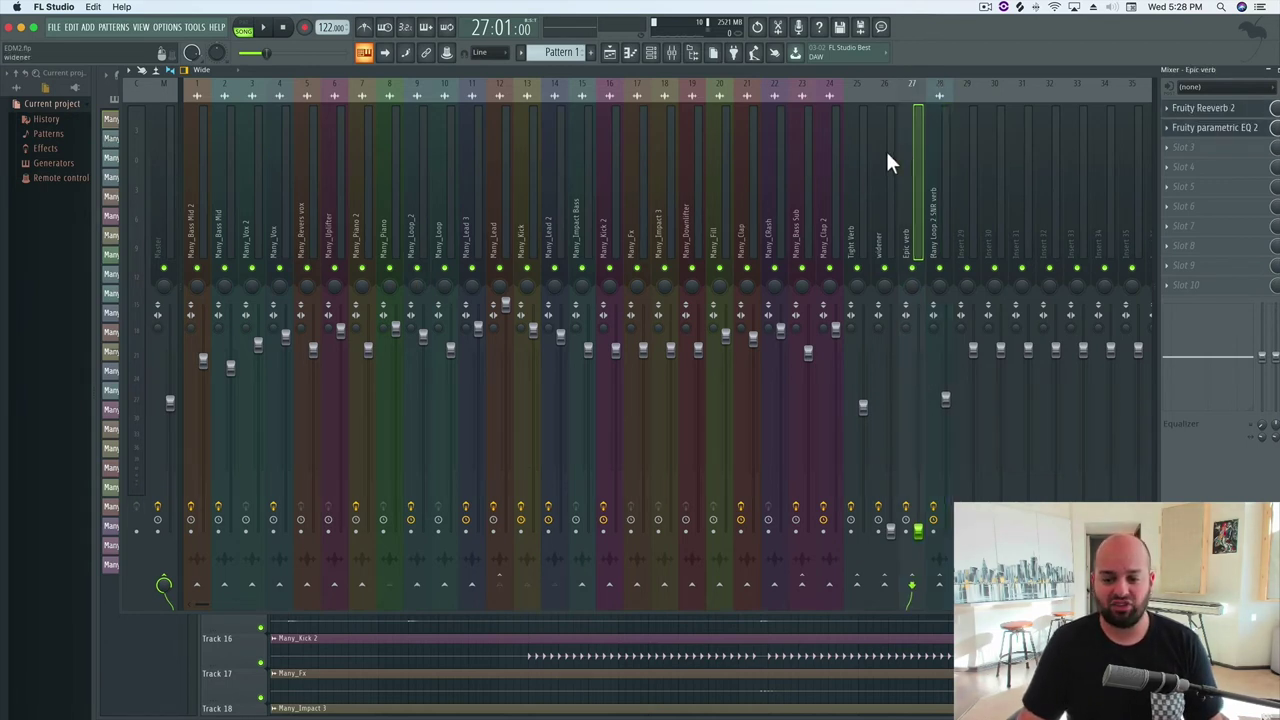
pyautogui.click(500, 160)
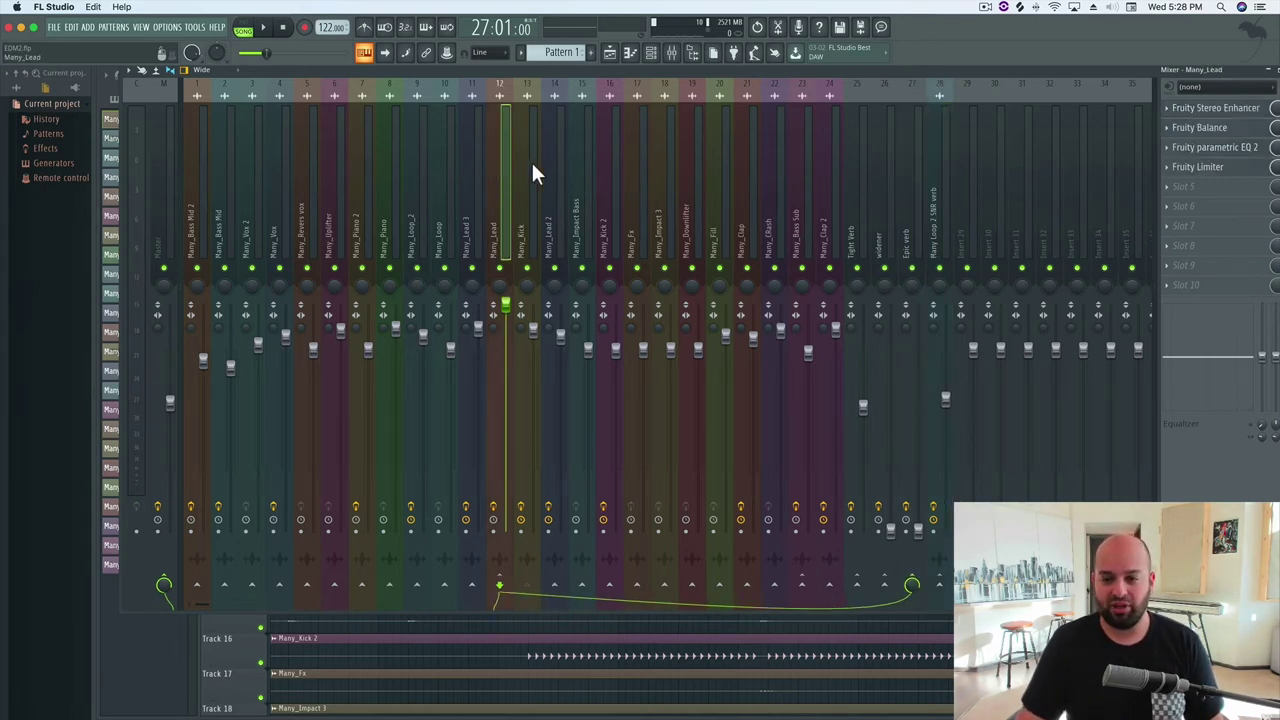
pyautogui.click(910, 178)
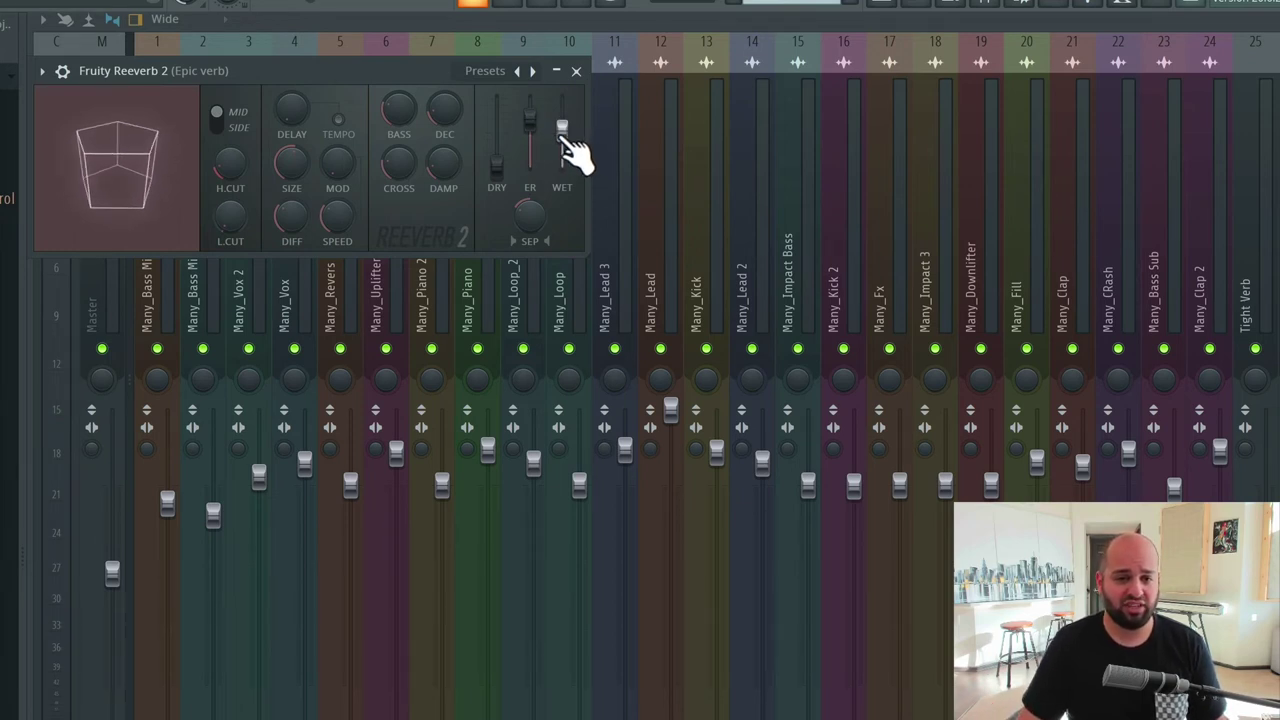
pyautogui.moveTo(530, 119)
pyautogui.mouseDown()
pyautogui.moveTo(530, 130)
pyautogui.moveTo(530, 112)
pyautogui.mouseUp()
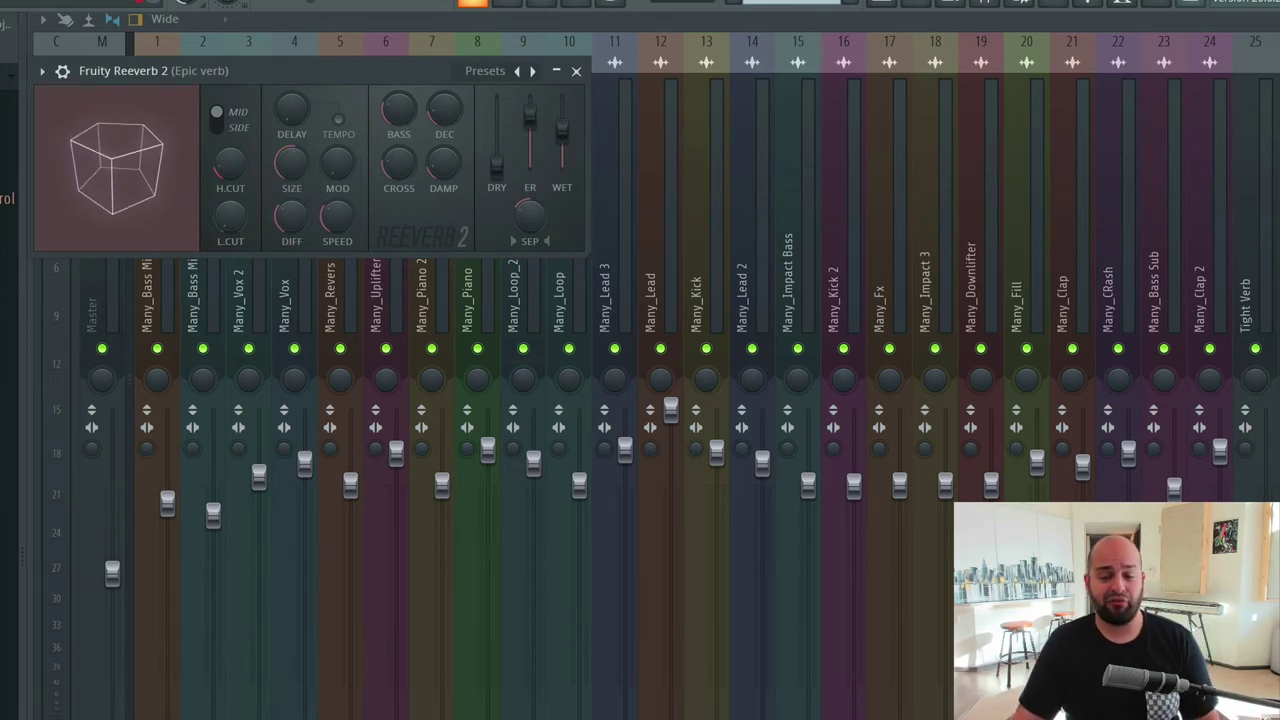
pyautogui.press('space')
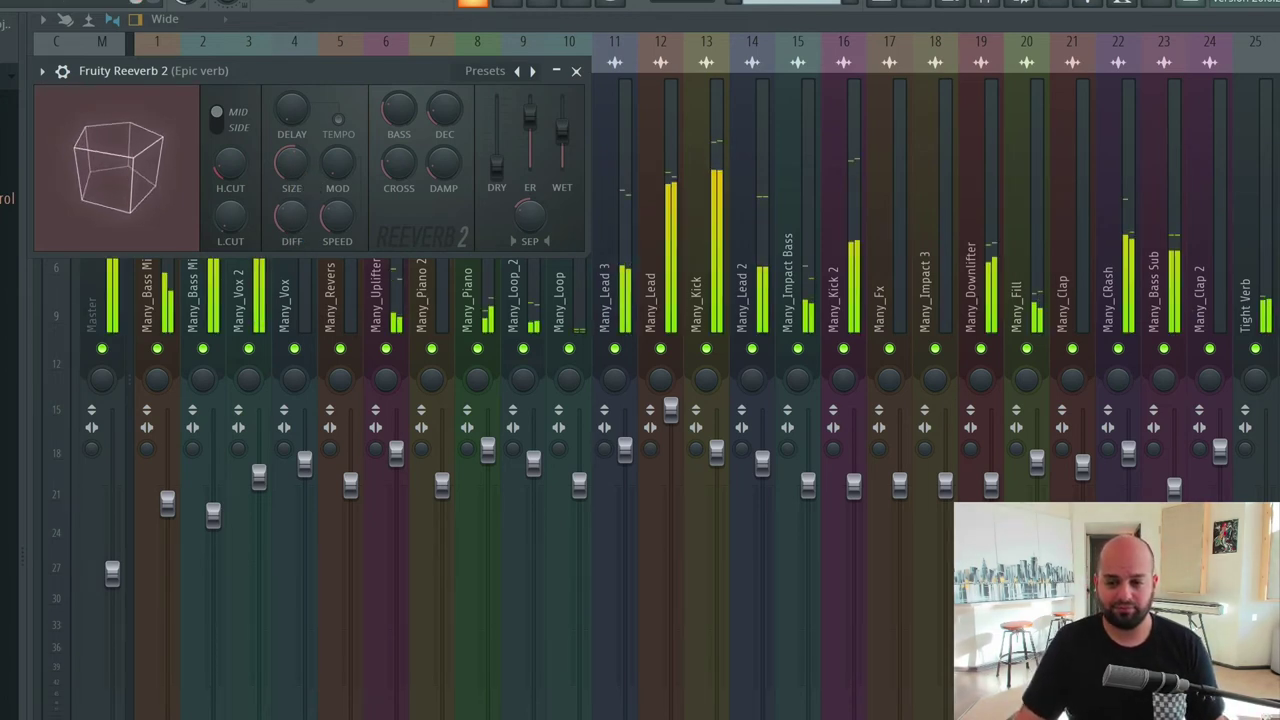
pyautogui.press('Escape')
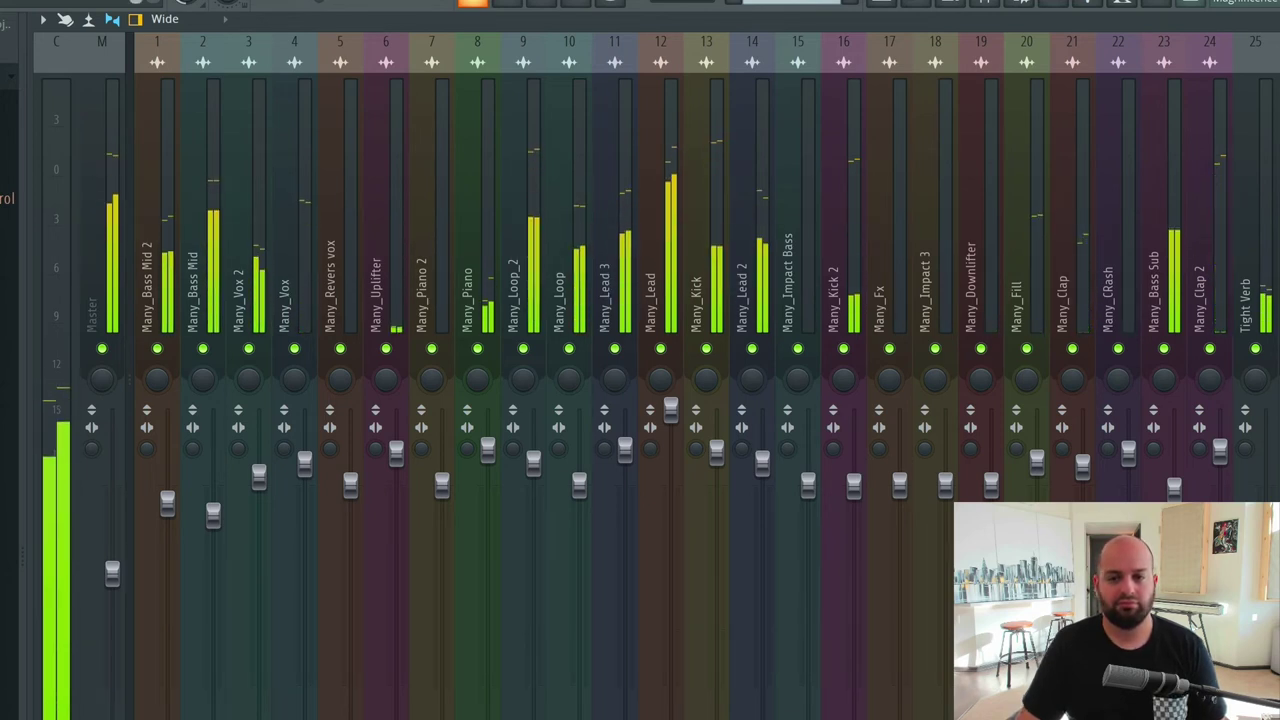
# Push Epic verb's early reflections near maximum, enlarge room size and diffusion, and audition
pyautogui.press('space')
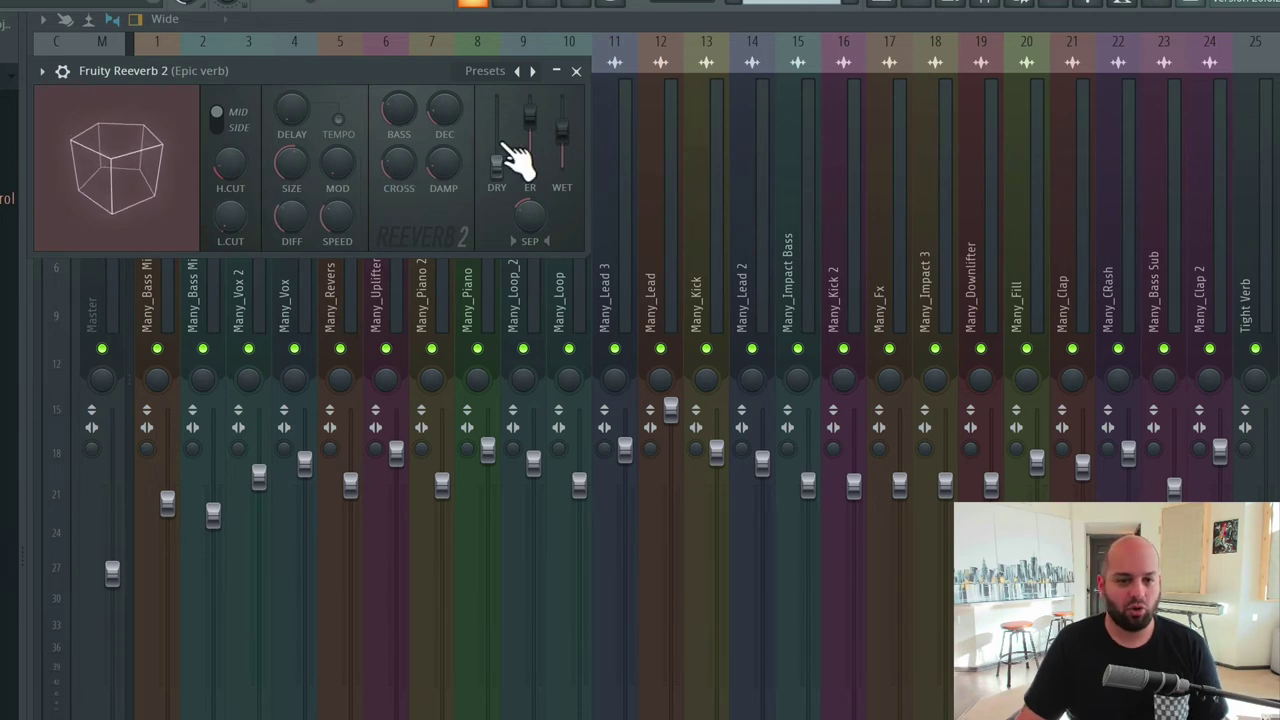
pyautogui.moveTo(529, 120); pyautogui.dragTo(562, 124)
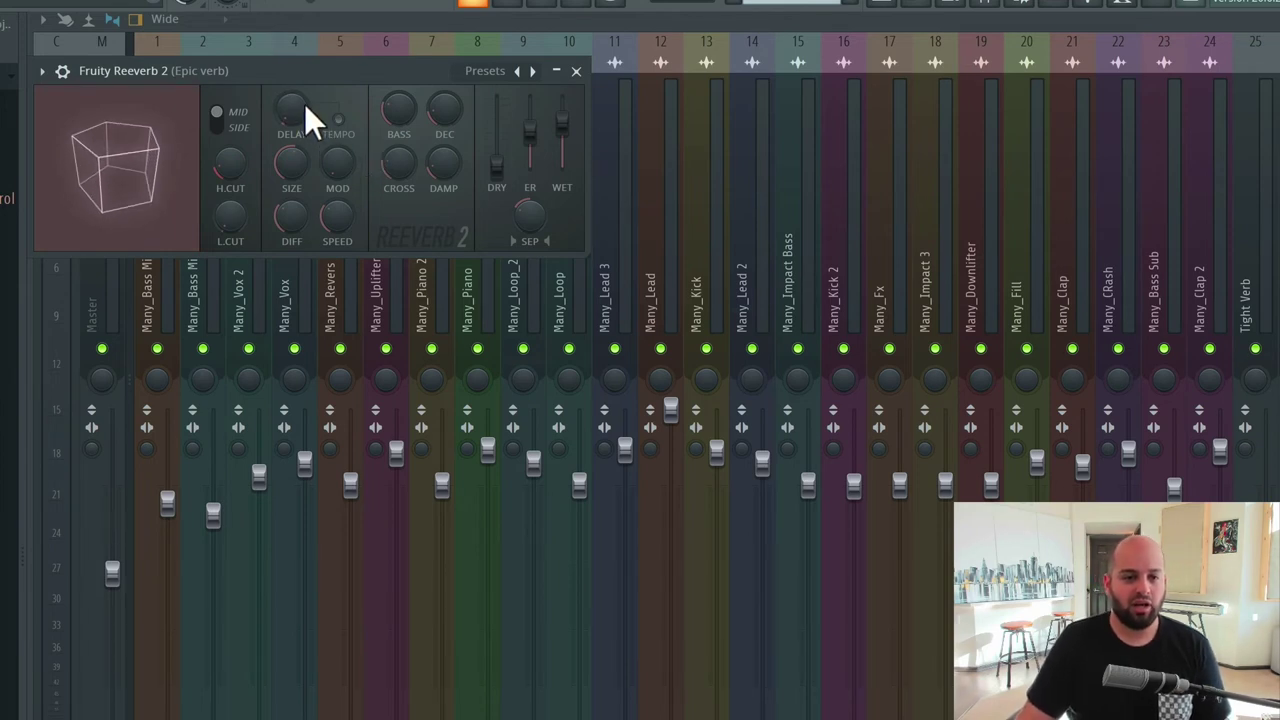
pyautogui.moveTo(298, 168); pyautogui.dragTo(298, 142)
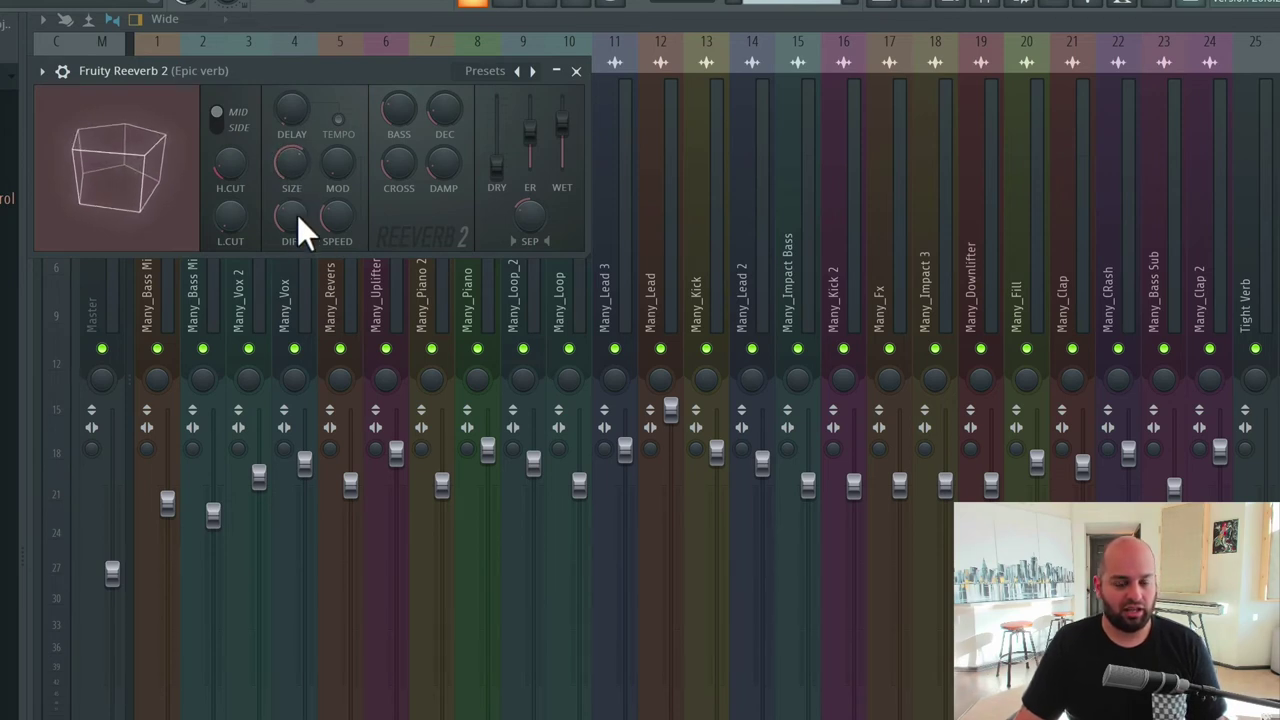
pyautogui.moveTo(302, 212)
pyautogui.mouseDown()
pyautogui.moveTo(302, 196)
pyautogui.moveTo(302, 212)
pyautogui.mouseUp()
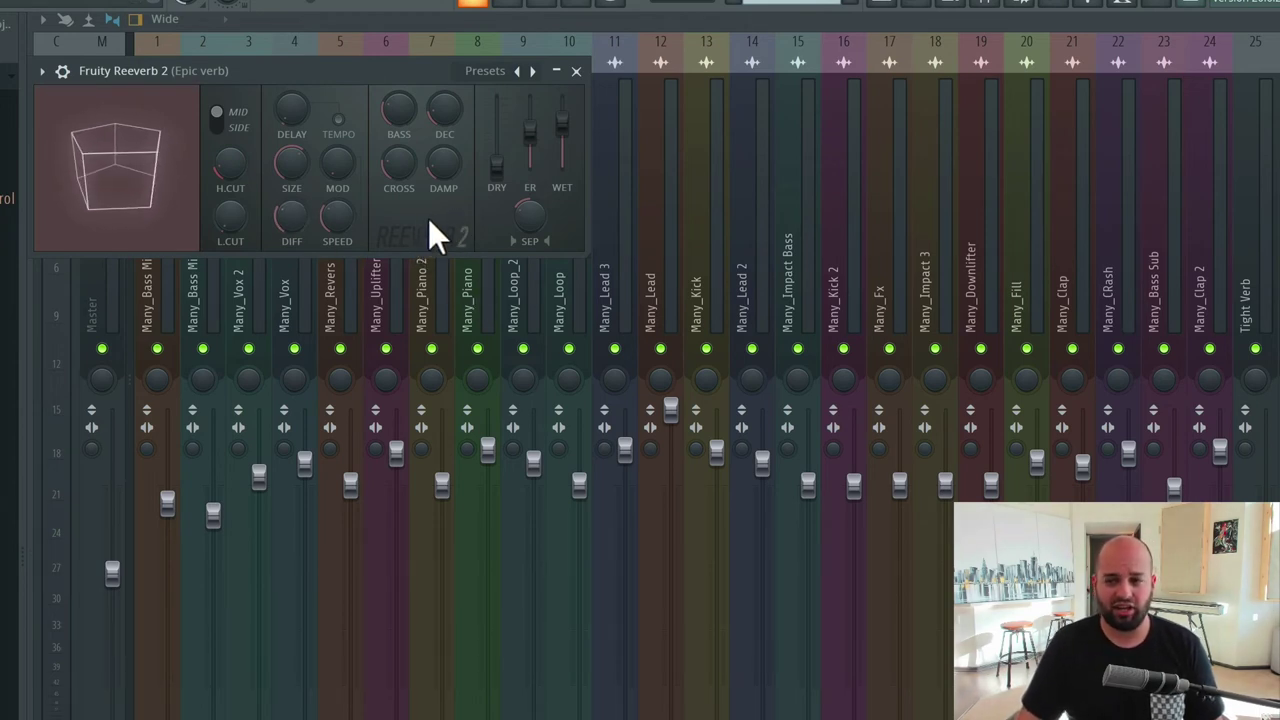
pyautogui.press('space')
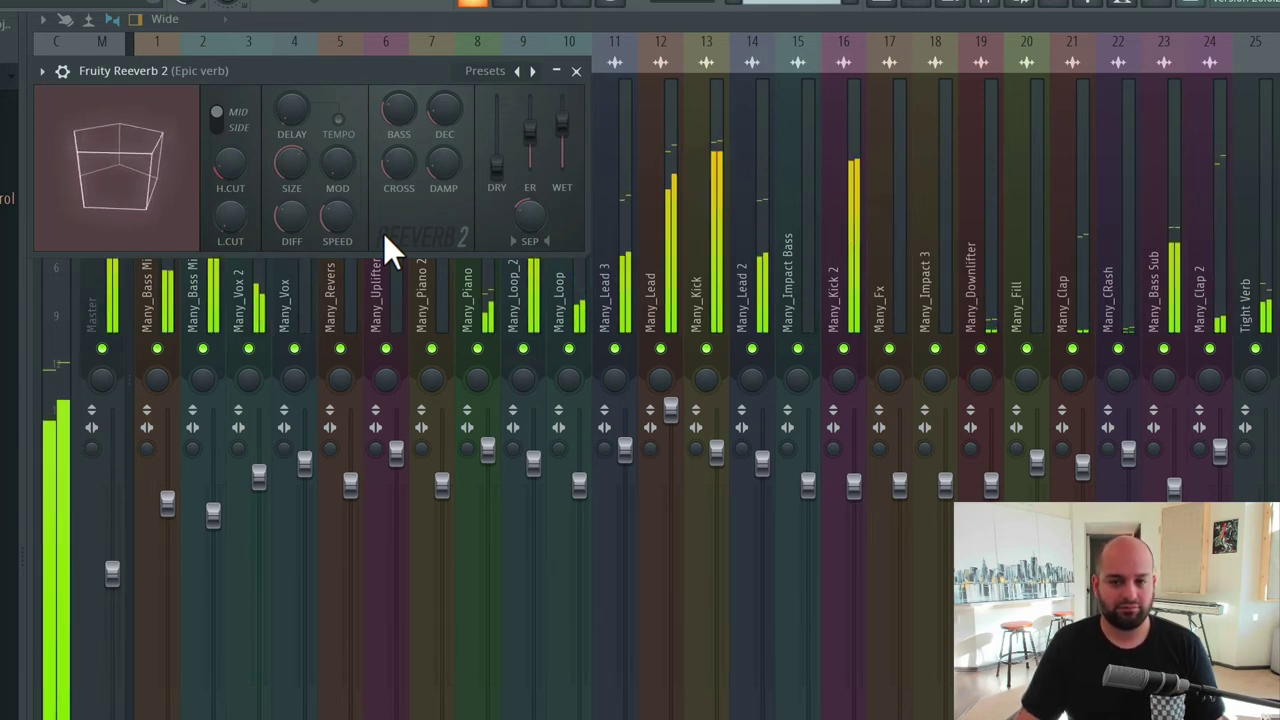
pyautogui.press('space')
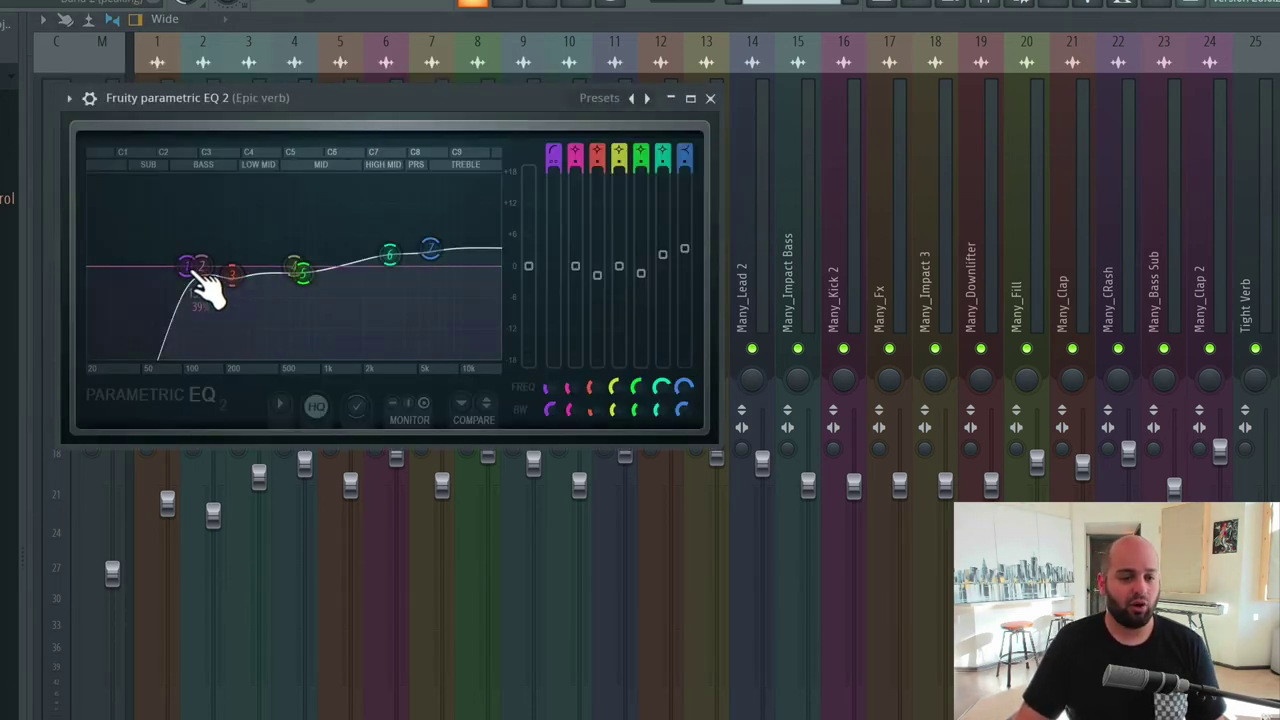
# Close the Epic verb EQ window and play the section twice to audition the reverb
pyautogui.moveTo(318, 282)
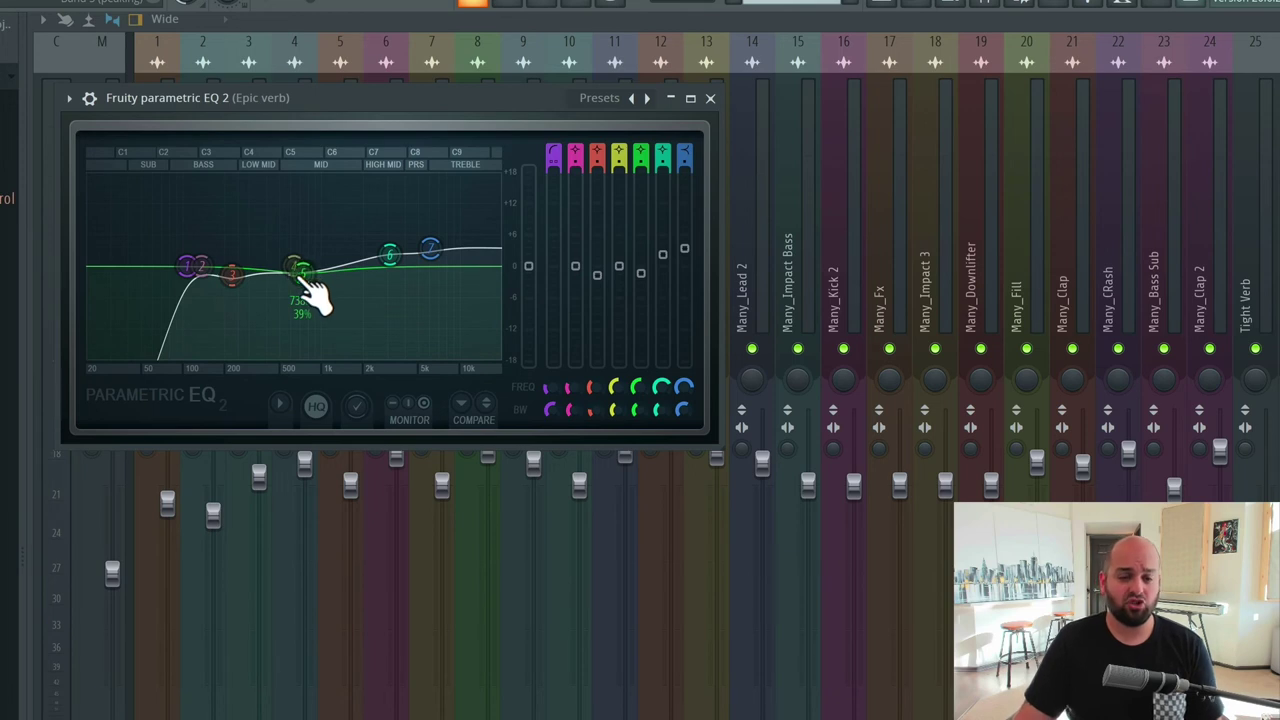
pyautogui.moveTo(400, 272)
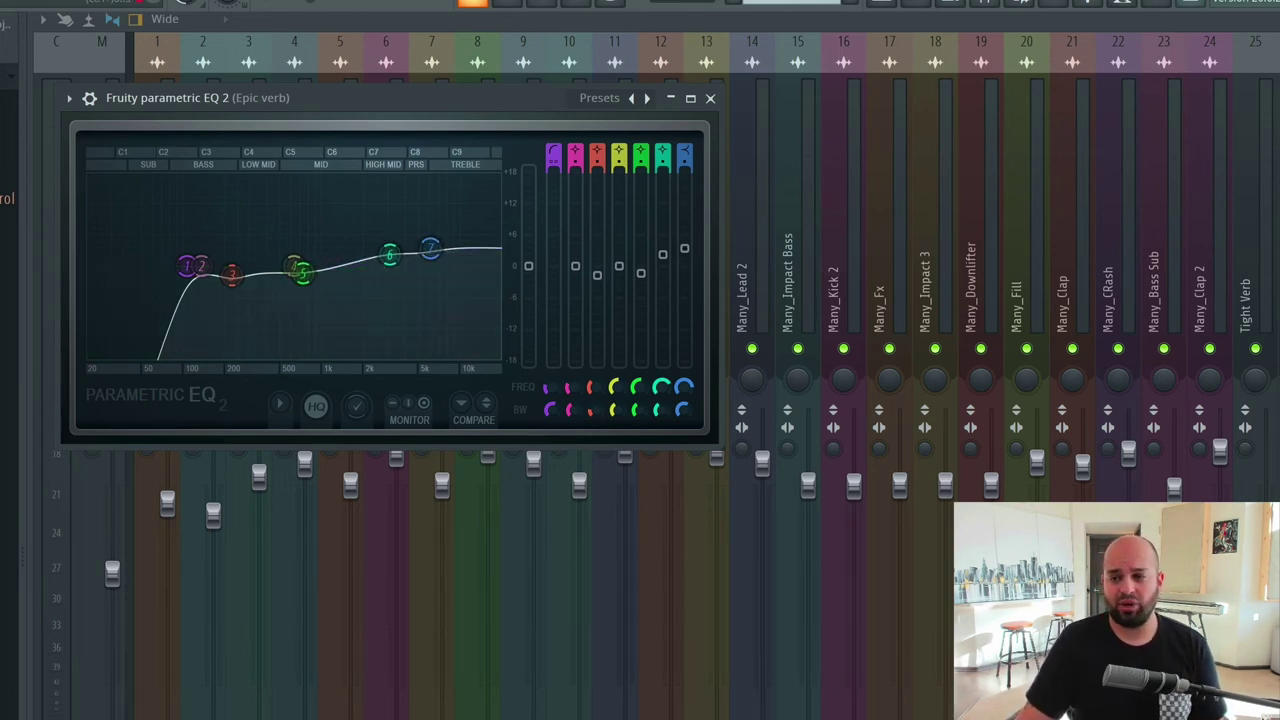
pyautogui.press('Escape')
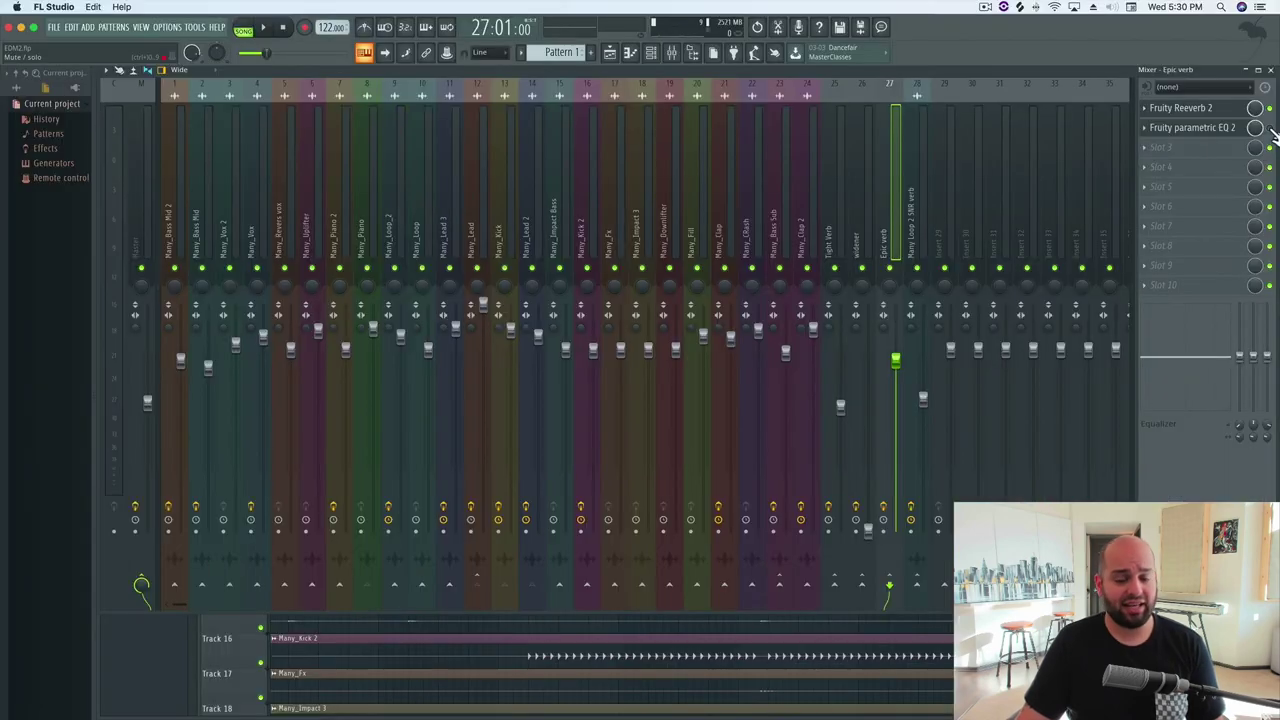
pyautogui.press('space')
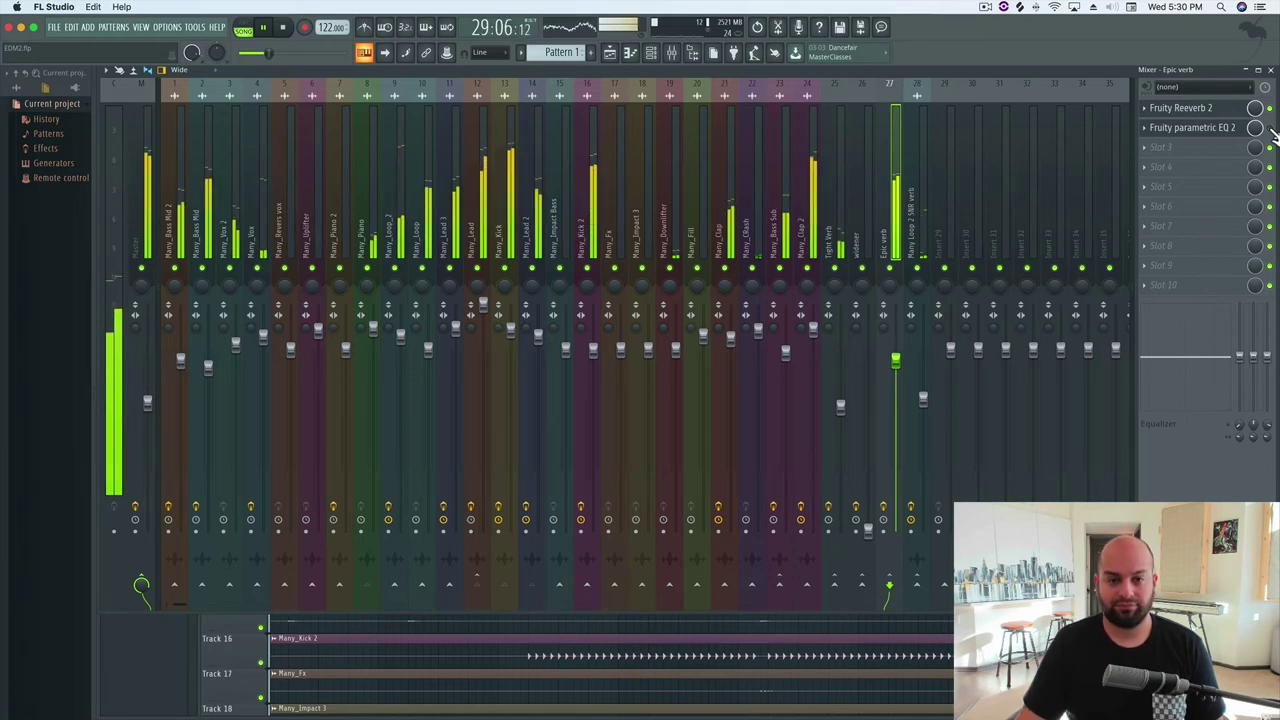
pyautogui.press('space')
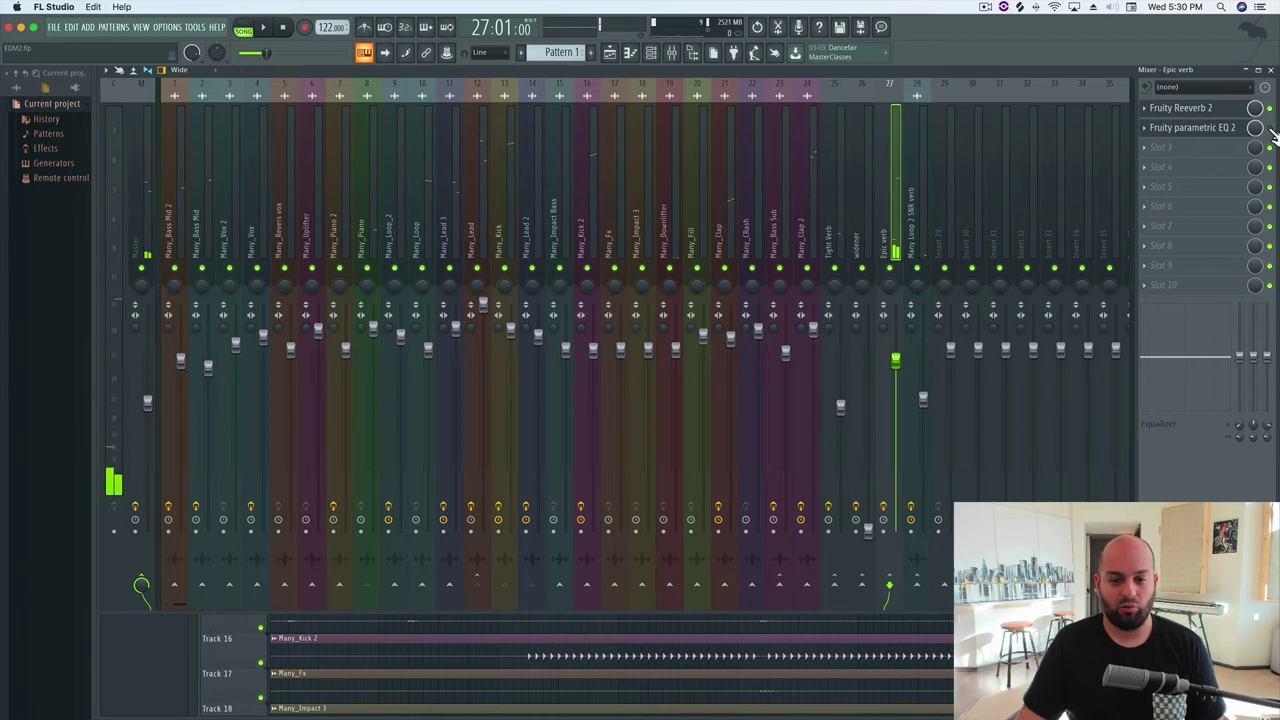
pyautogui.press('space')
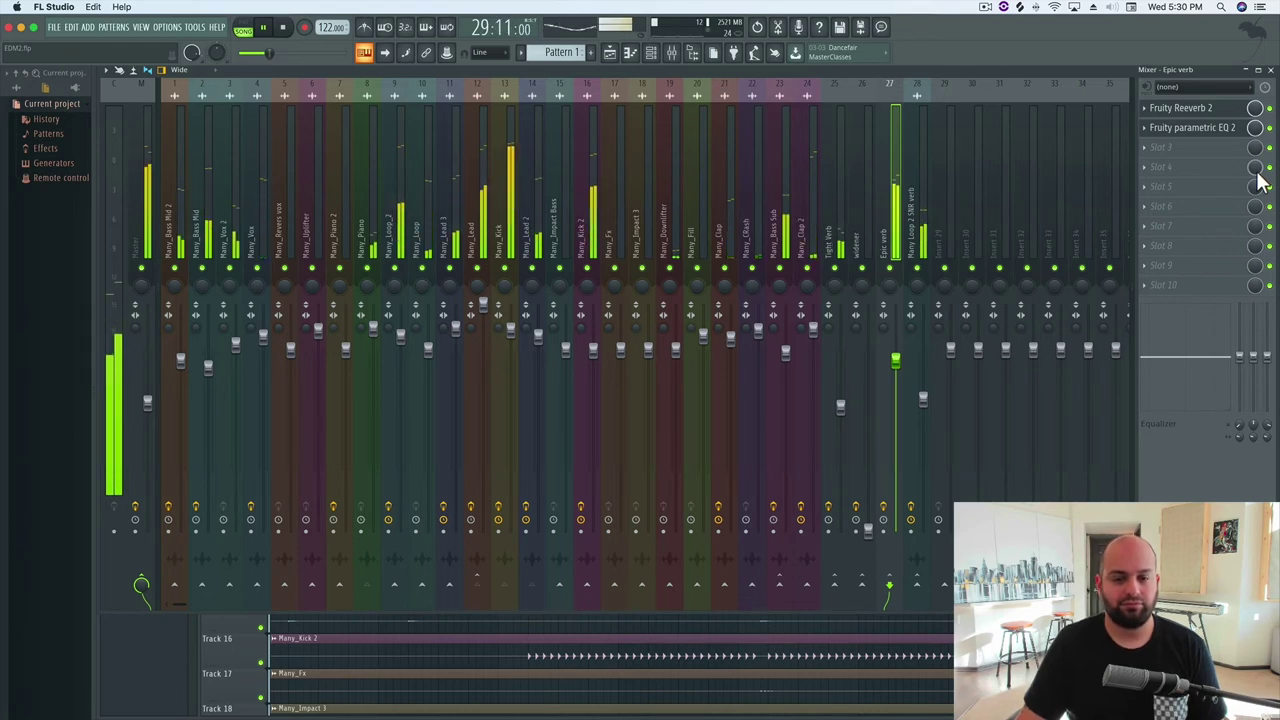
pyautogui.press('space')
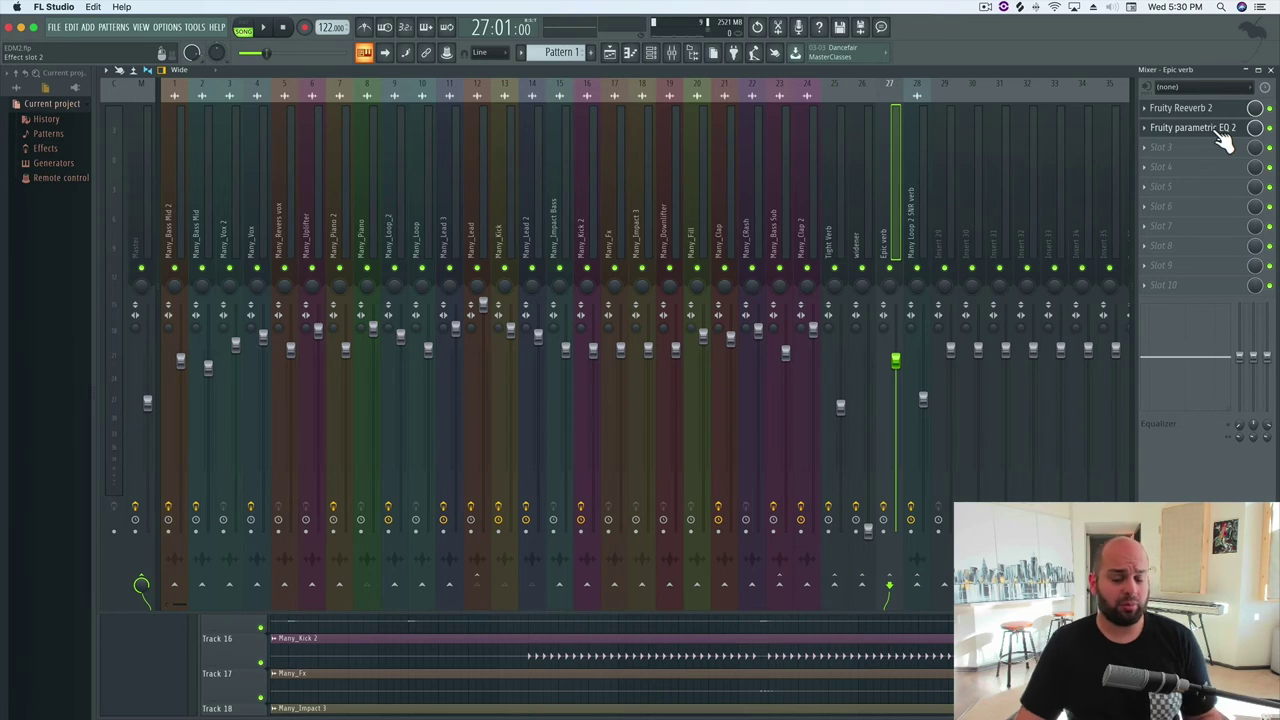
# Open Epic verb's Fruity parametric EQ 2, audition the EQ'd reverb, then close it
pyautogui.click(1220, 132)
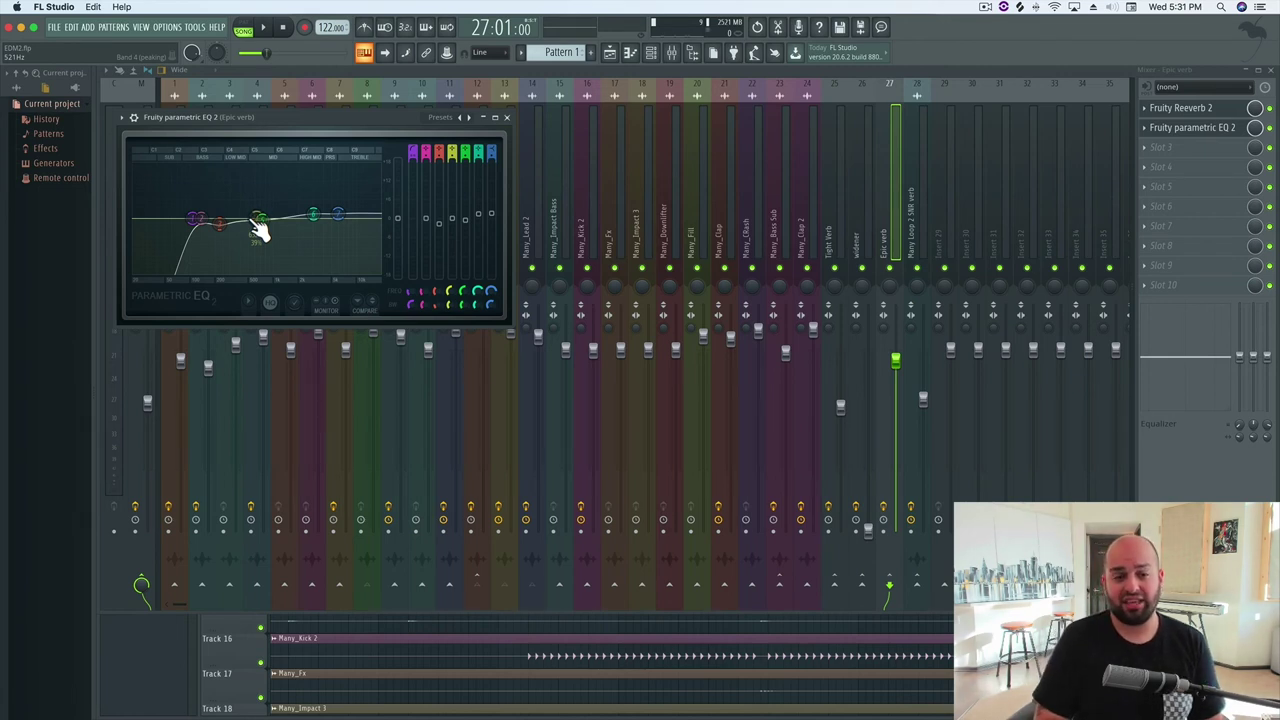
pyautogui.press('space')
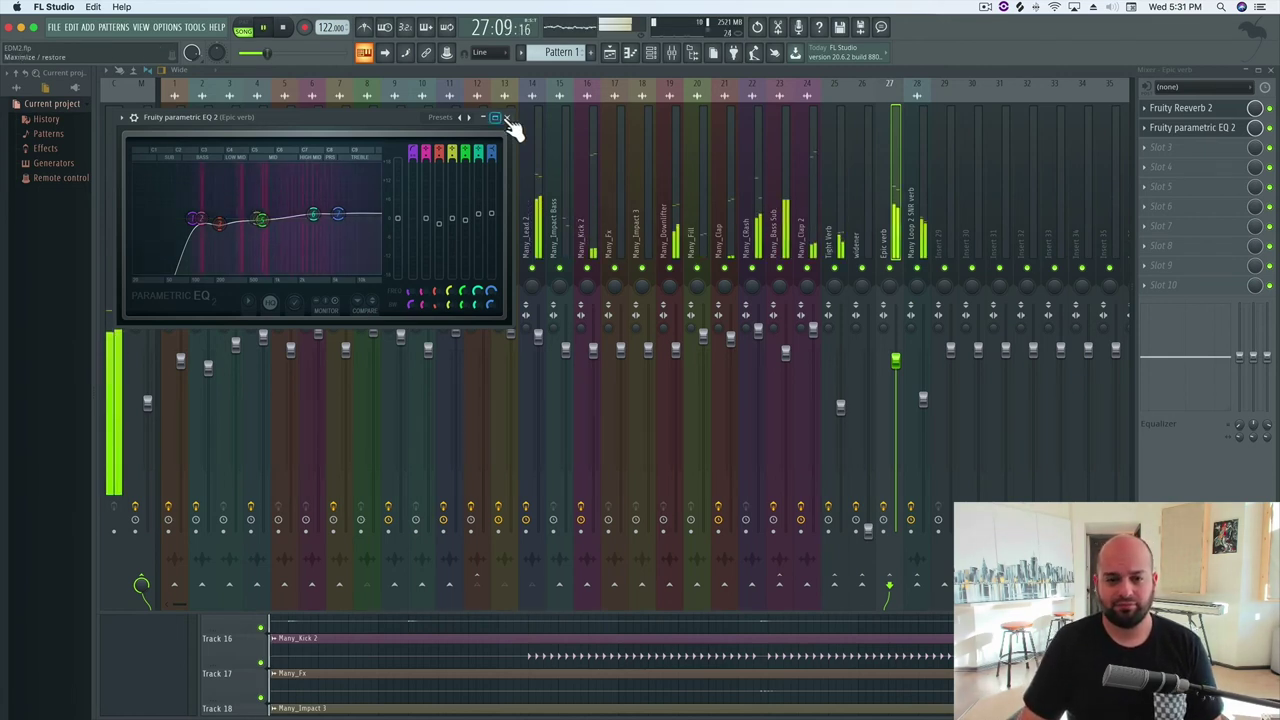
pyautogui.click(507, 118)
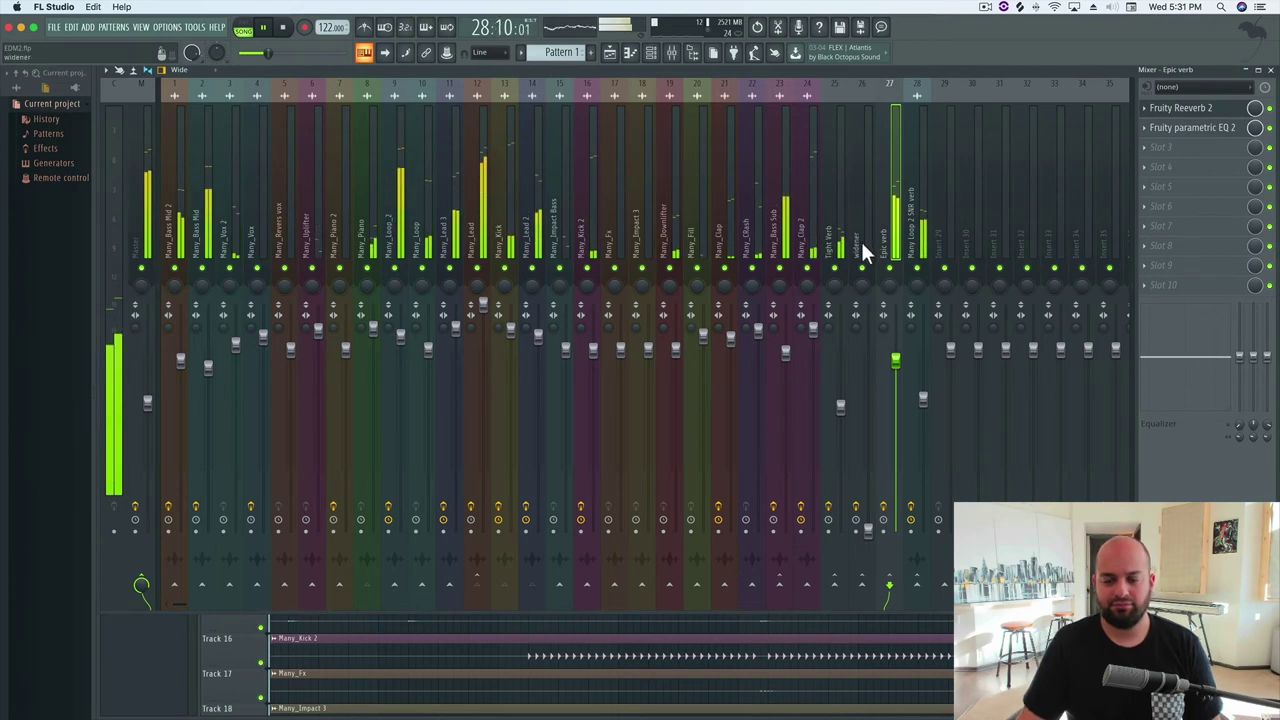
# Replay the section and lower the Epic verb return fader to about -6.5 dB
pyautogui.press('space')
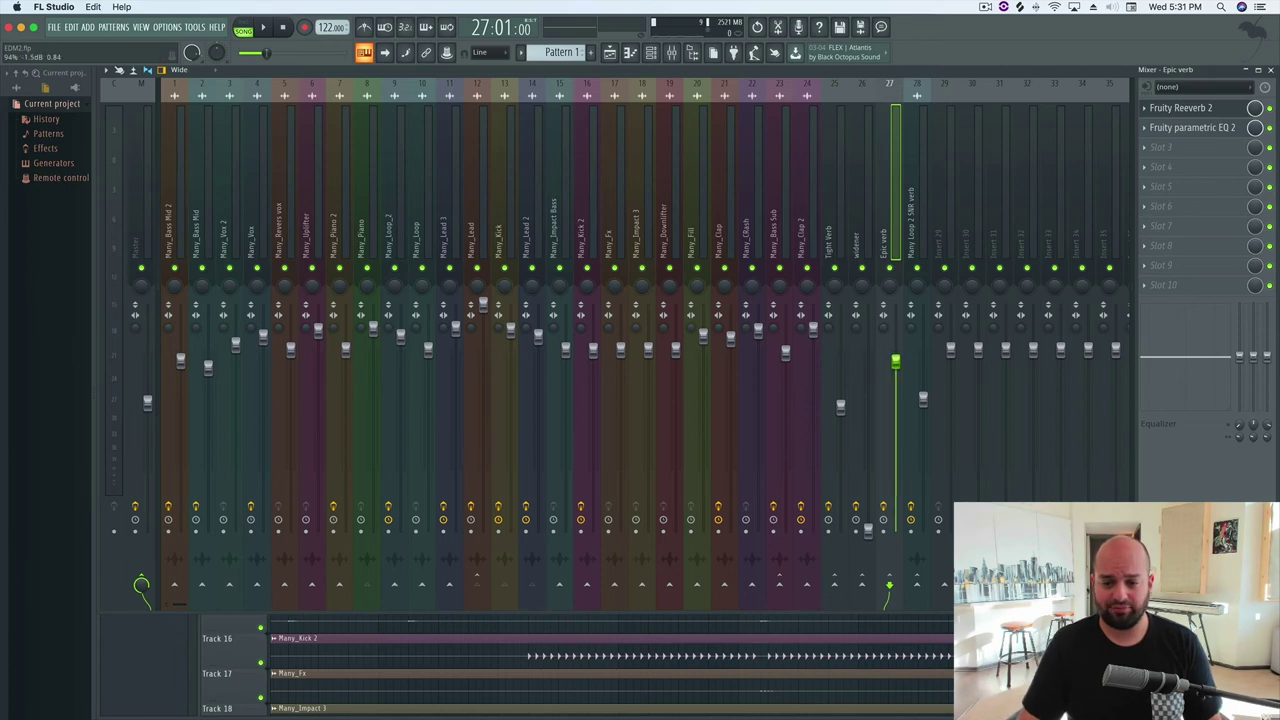
pyautogui.press('space')
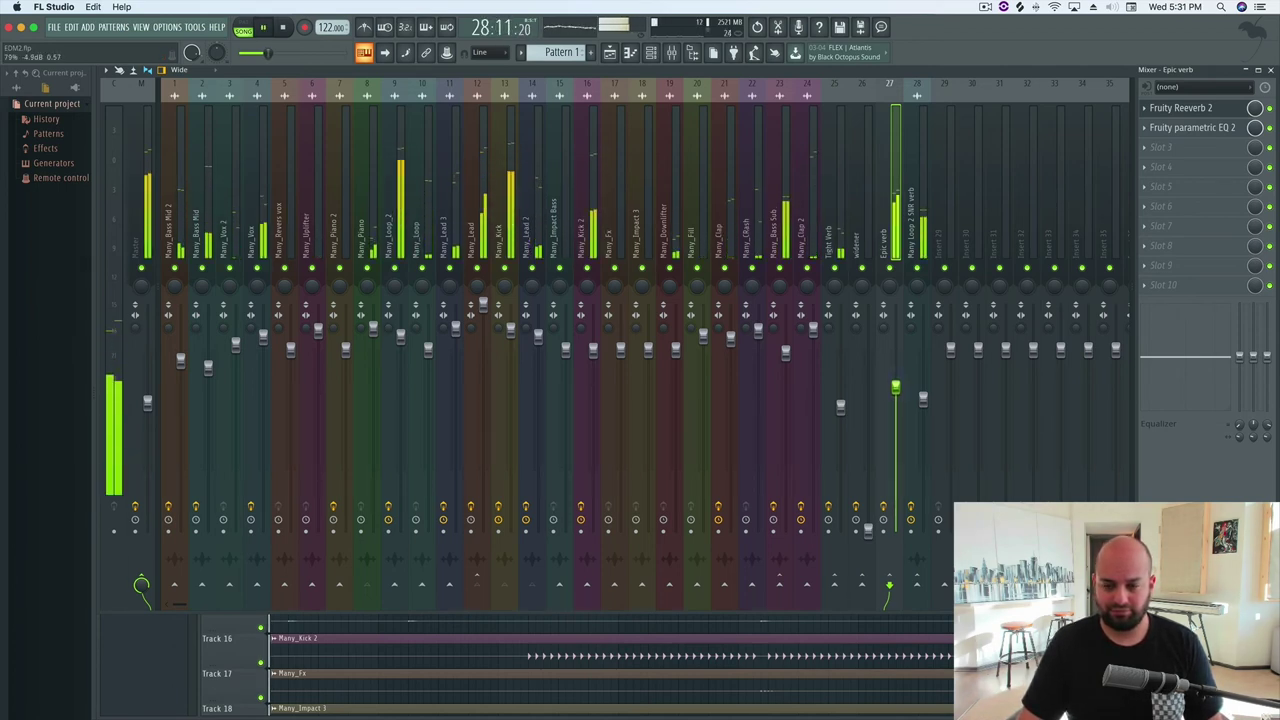
pyautogui.click(889, 268)
pyautogui.moveTo(895, 392); pyautogui.dragTo(895, 402)
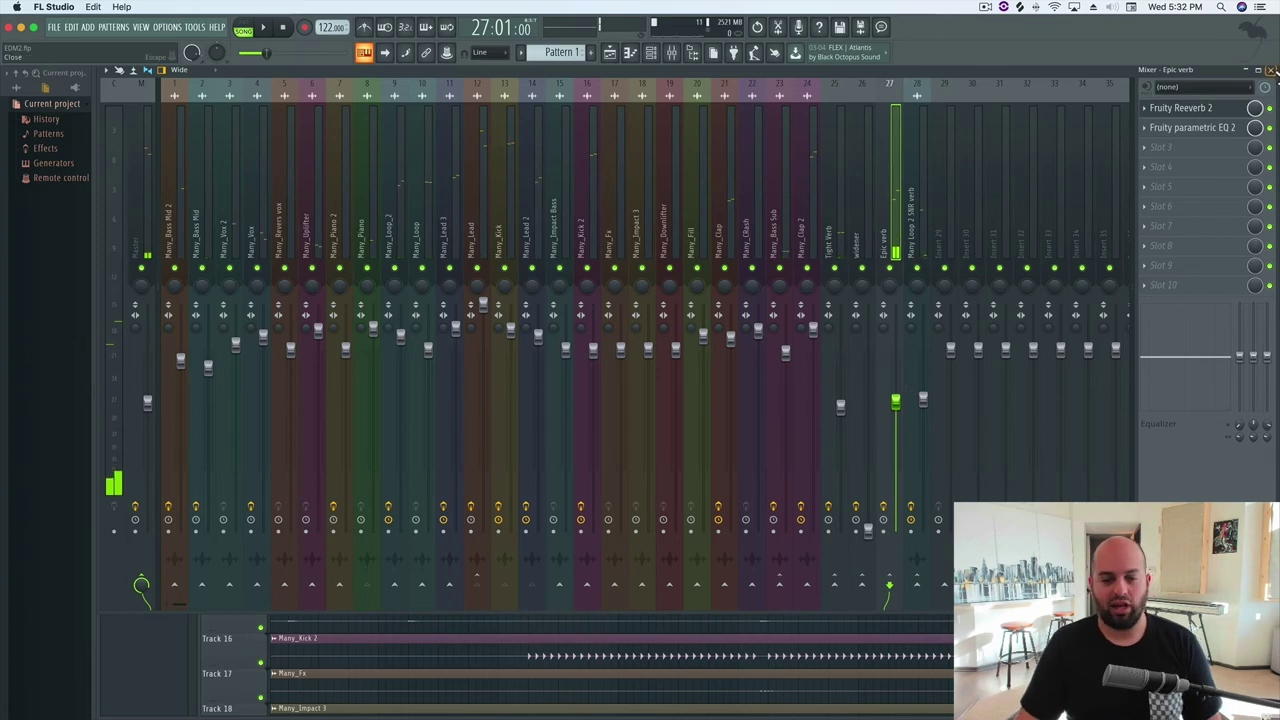
# Bring the arrangement playlist forward and play the song from bar 22
pyautogui.moveTo(991, 78); pyautogui.dragTo(995, 95)
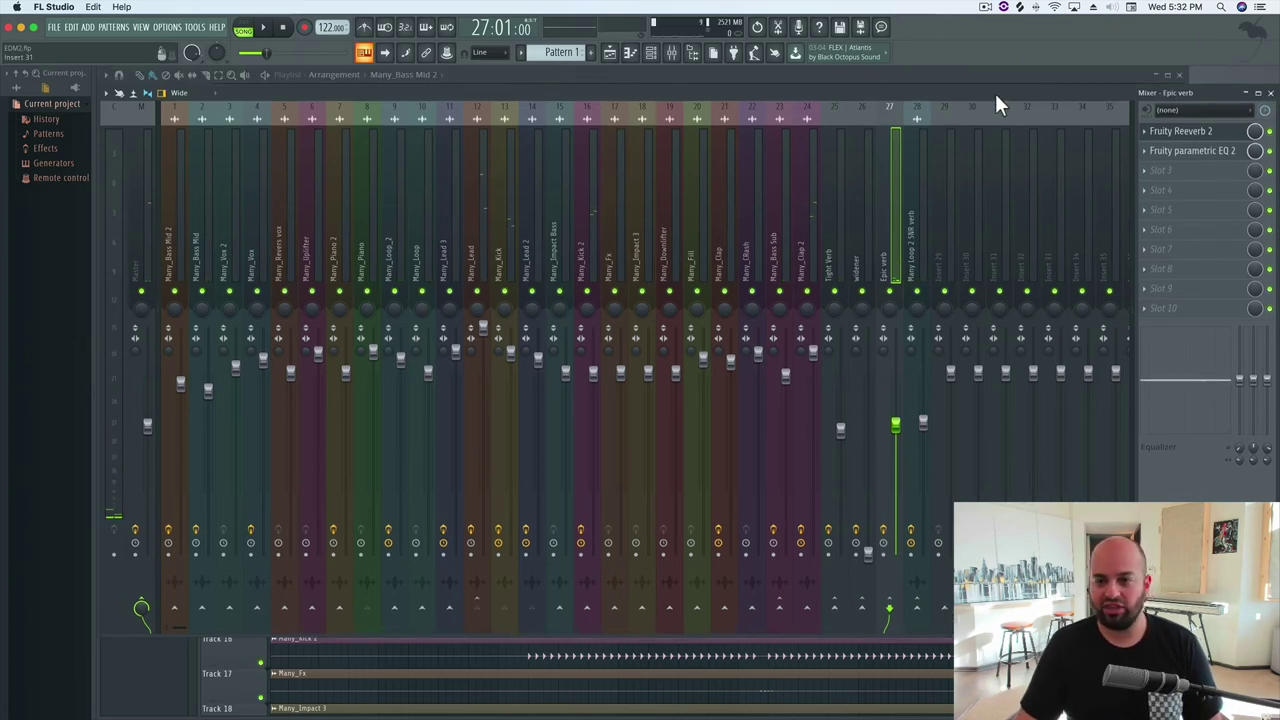
pyautogui.click(940, 72)
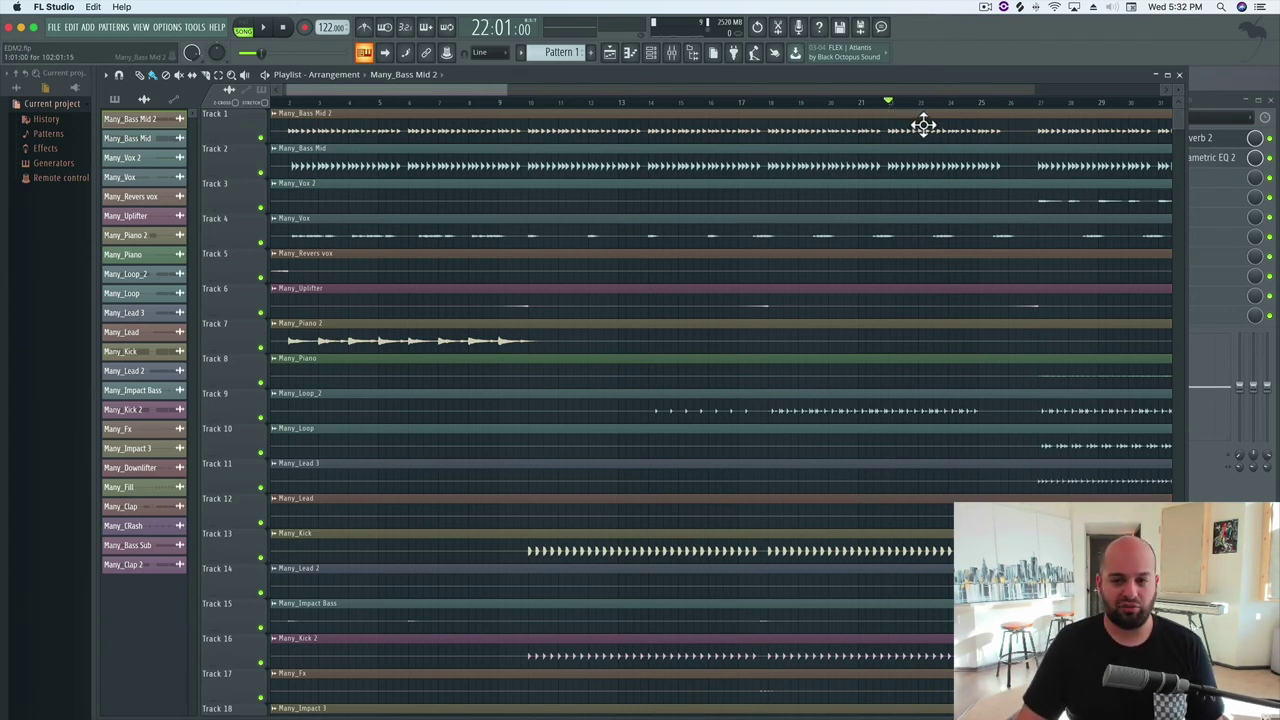
pyautogui.press('space')
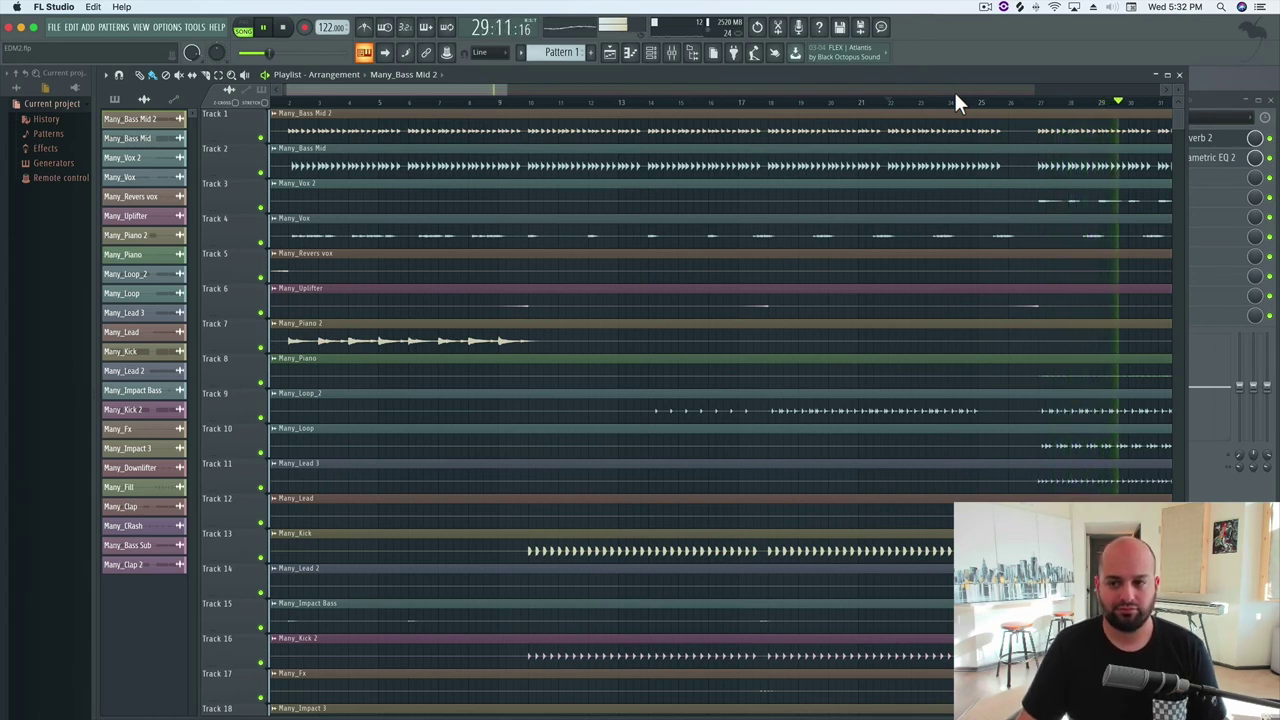
# Raise the Many_Fill mixer fader to about 2.5 dB and replay the song to check the balance
pyautogui.click(1205, 92)
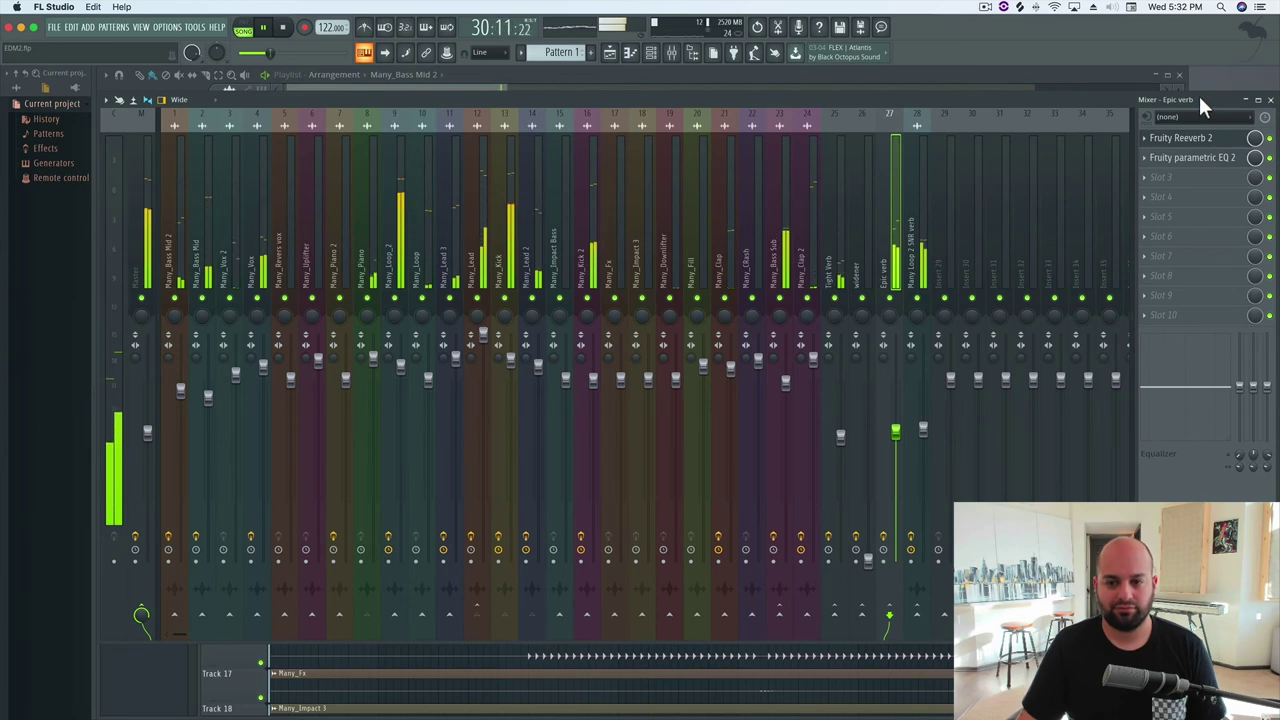
pyautogui.press('space')
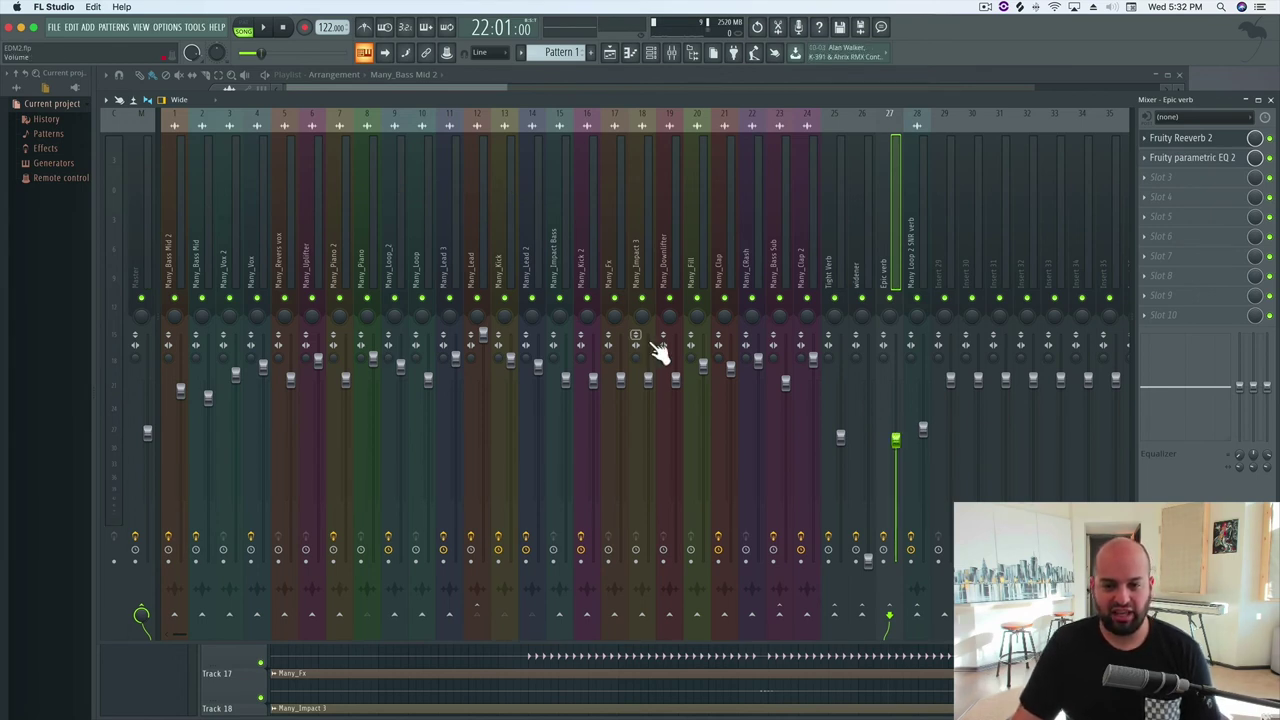
pyautogui.moveTo(707, 368); pyautogui.dragTo(707, 360)
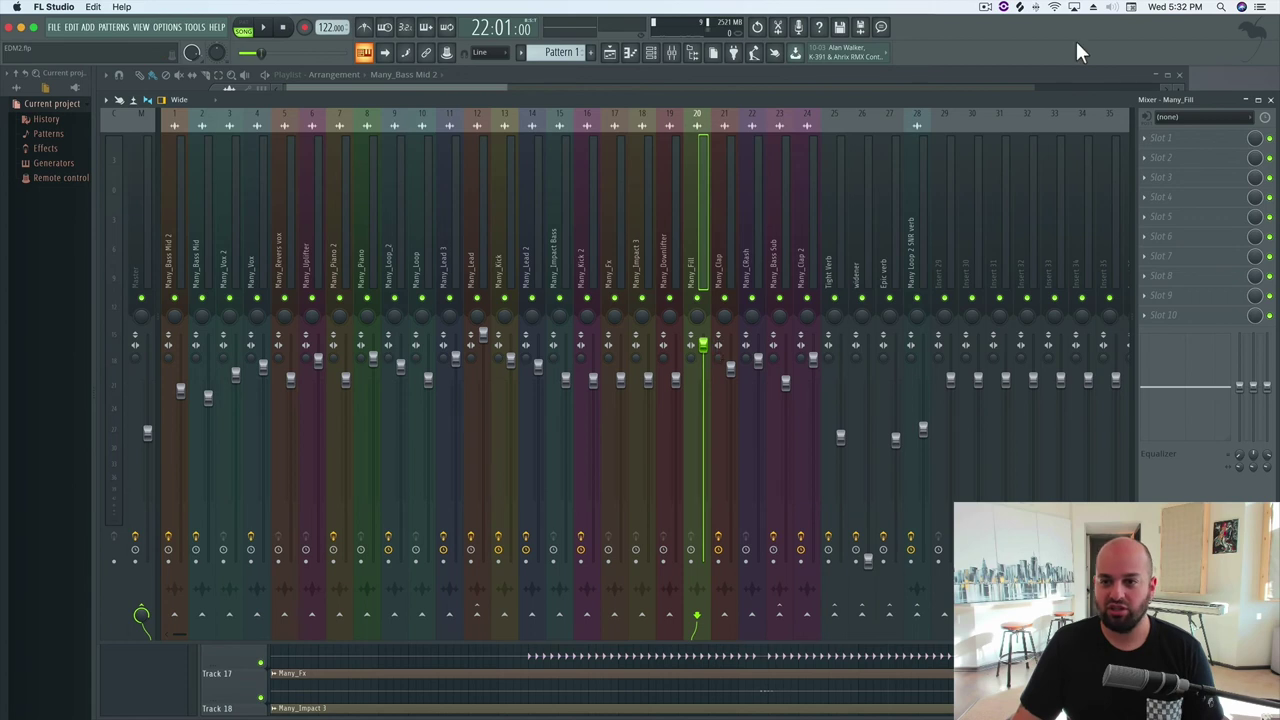
pyautogui.press('space')
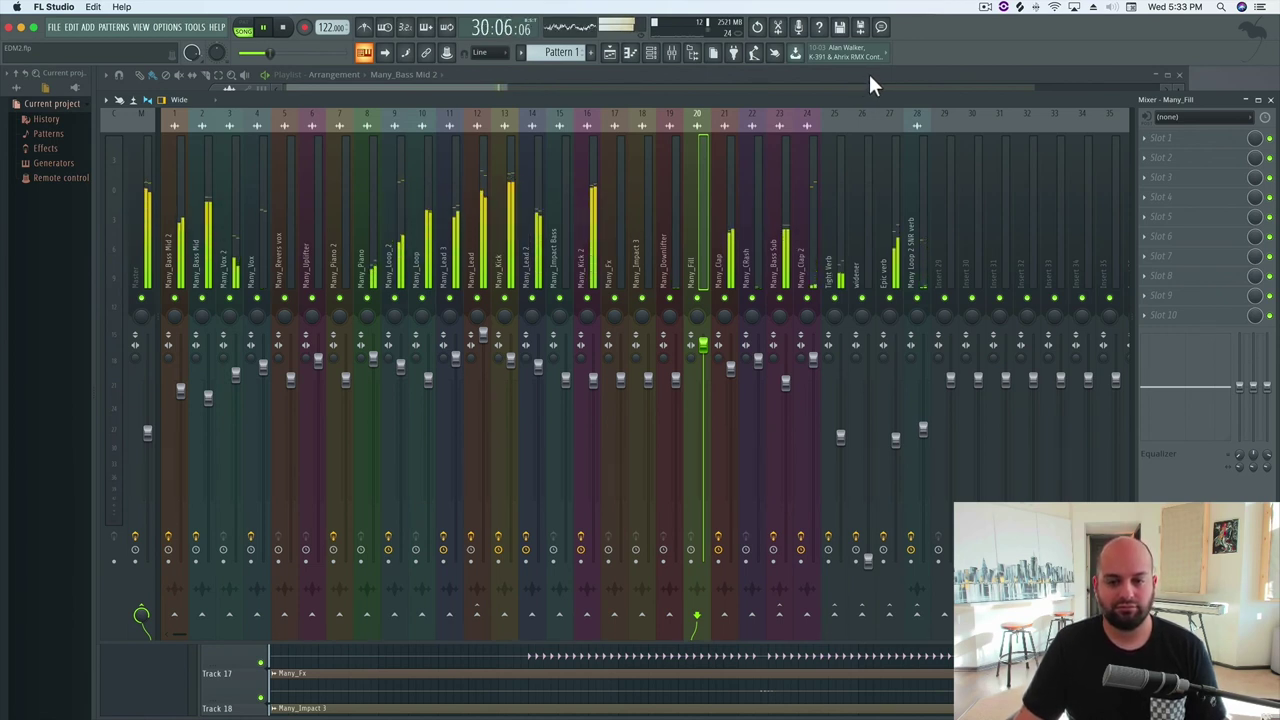
pyautogui.click(835, 298)
pyautogui.click(889, 298)
pyautogui.click(917, 298)
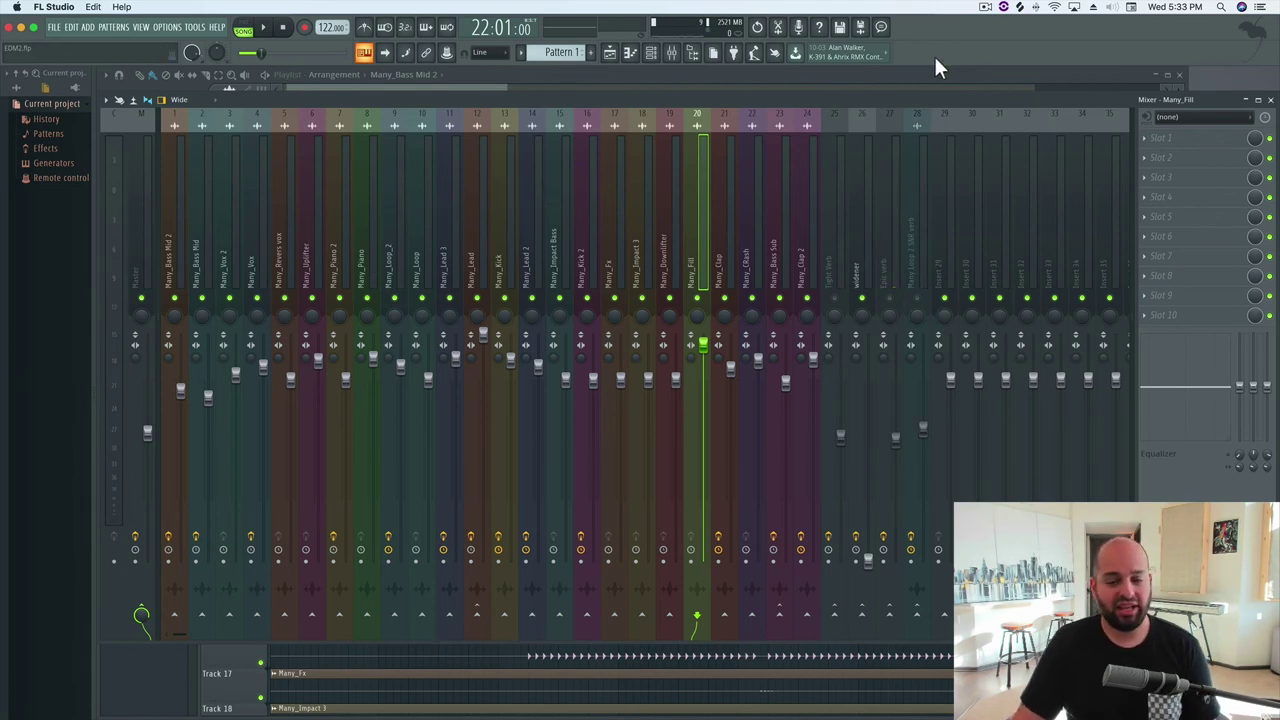
pyautogui.press('space')
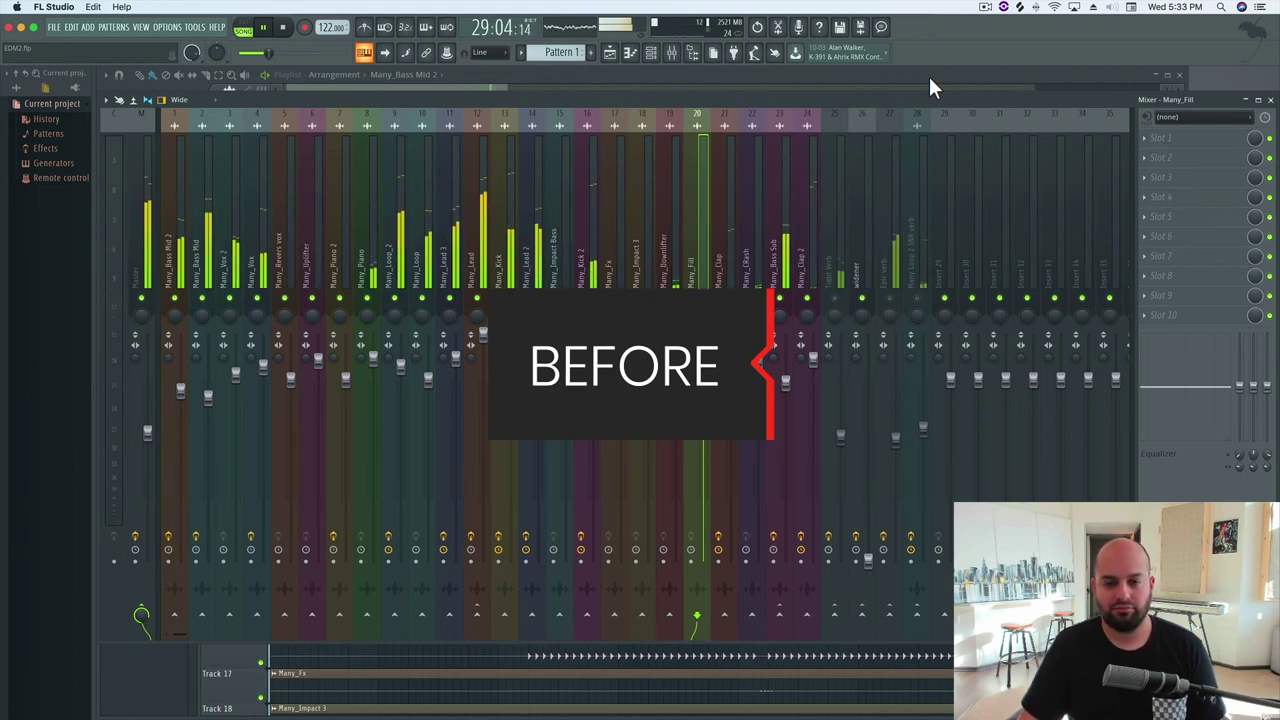
pyautogui.press('space')
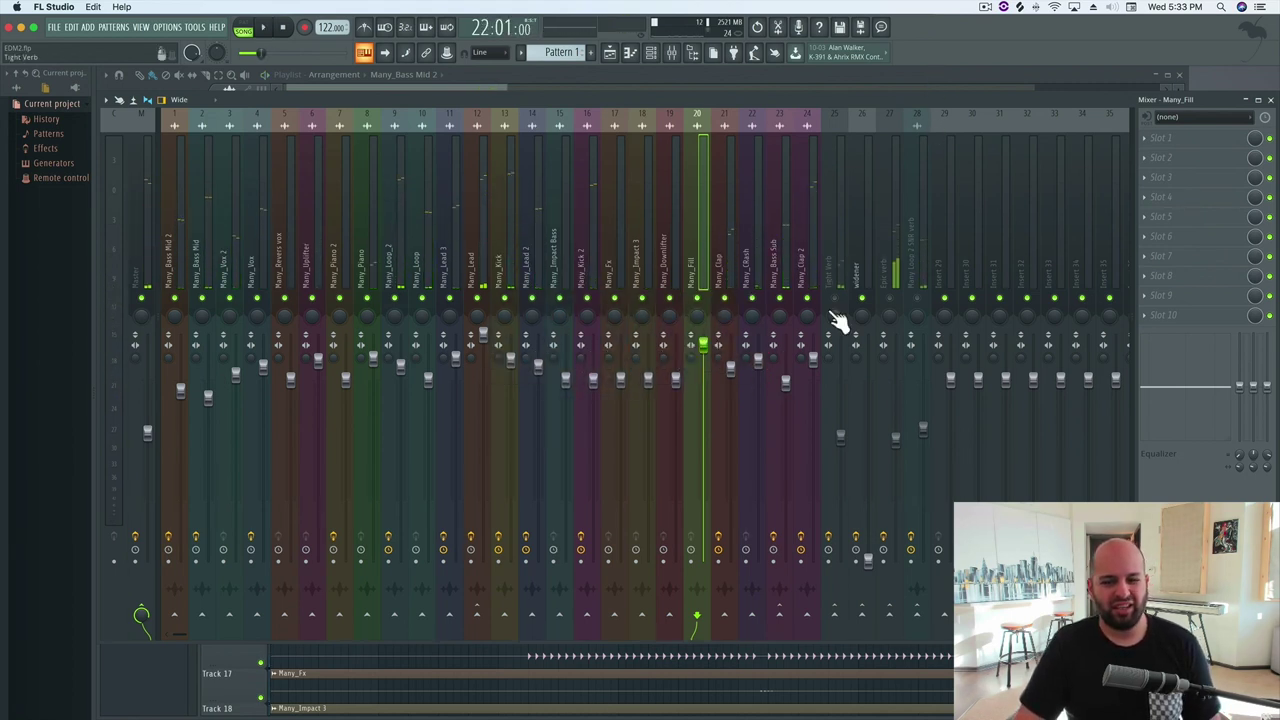
pyautogui.moveTo(839, 305); pyautogui.dragTo(916, 303)
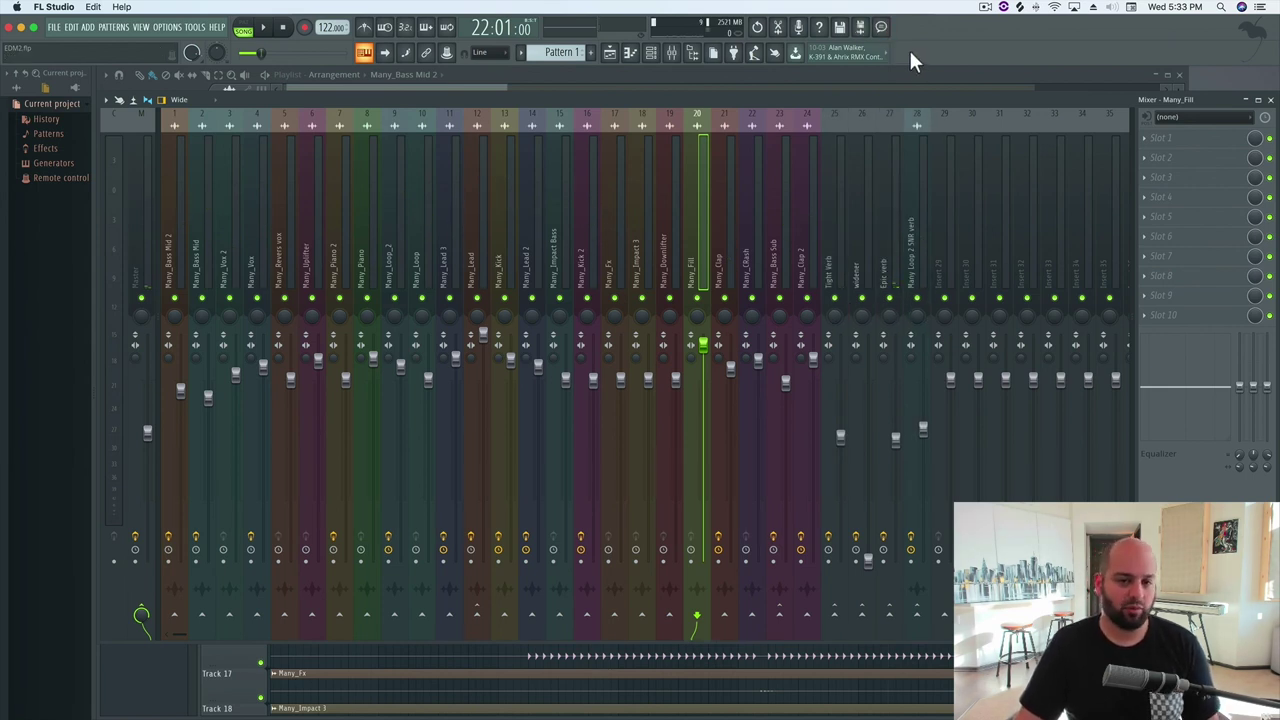
pyautogui.press('space')
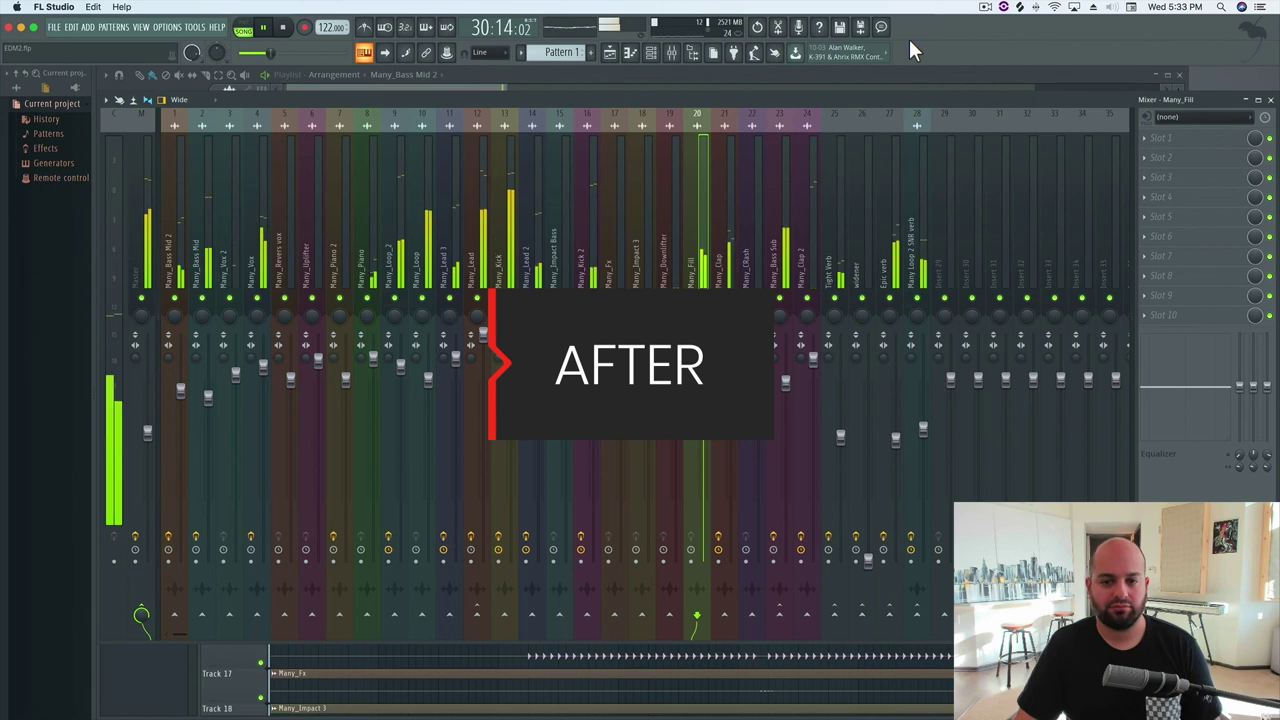
pyautogui.press('space')
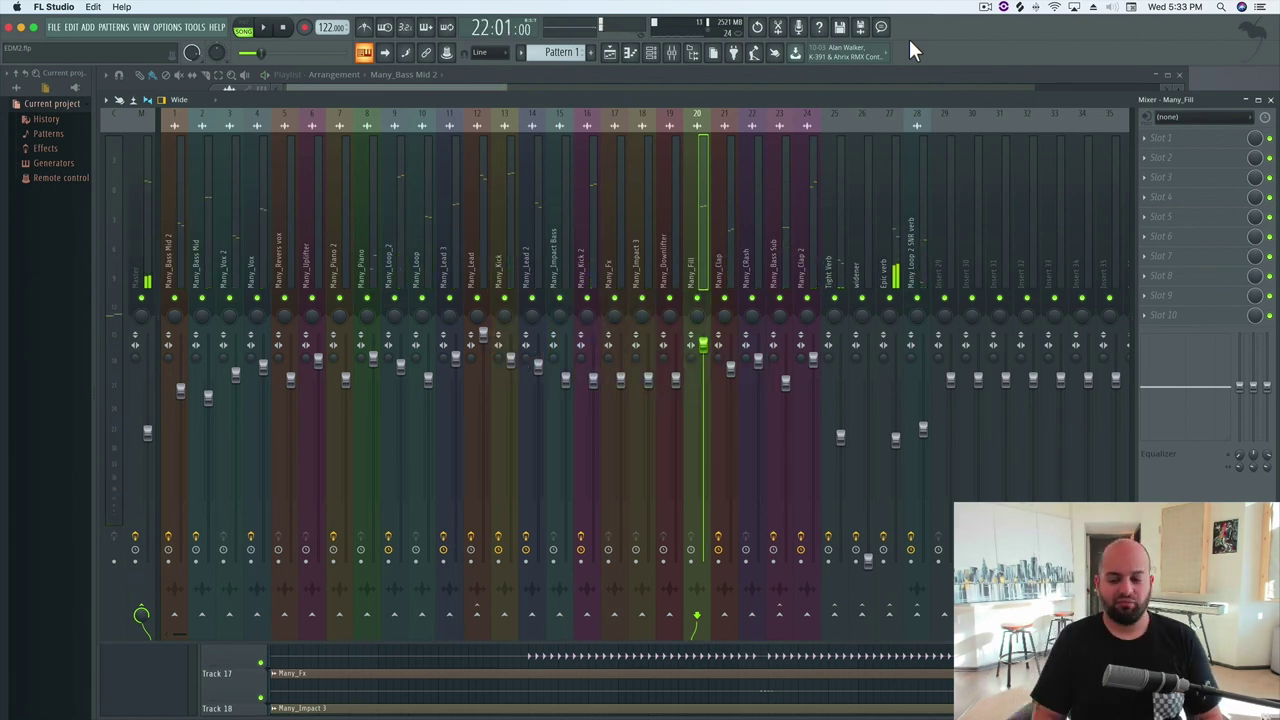